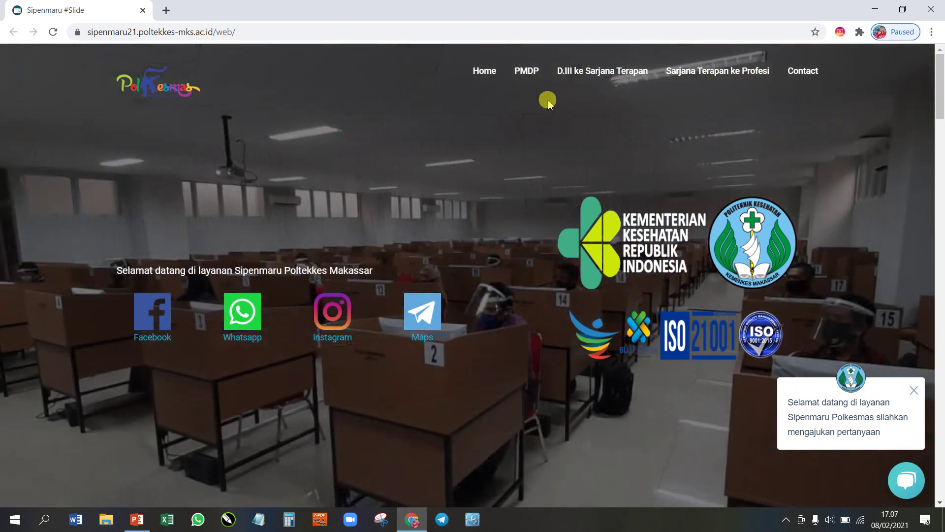
# Step: Go to the PMDP section and collapse its Program Studi study program list
pyautogui.click(525, 74)
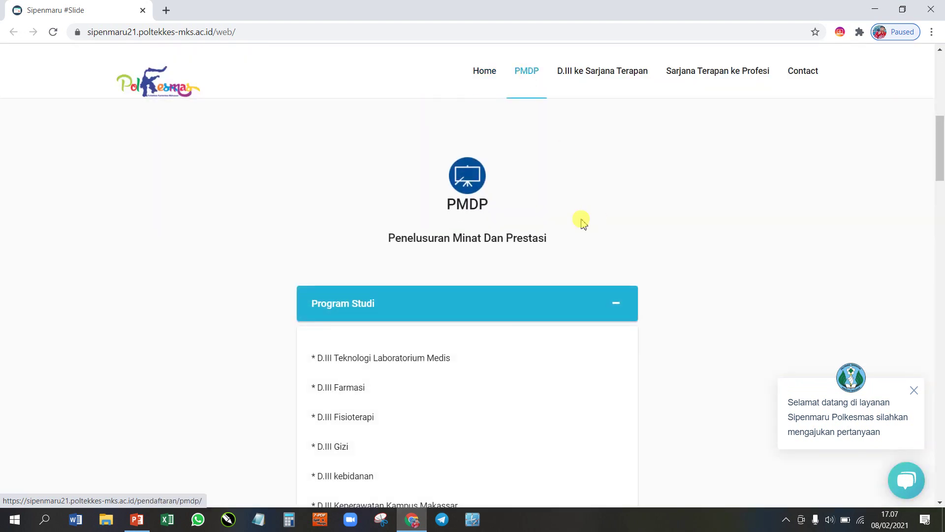
pyautogui.scroll(-3, 580, 211)
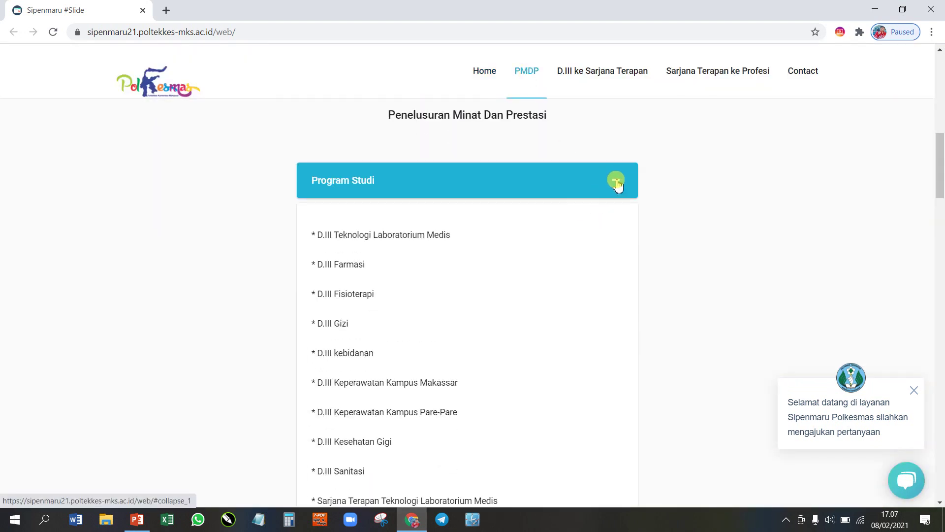
pyautogui.click(617, 182)
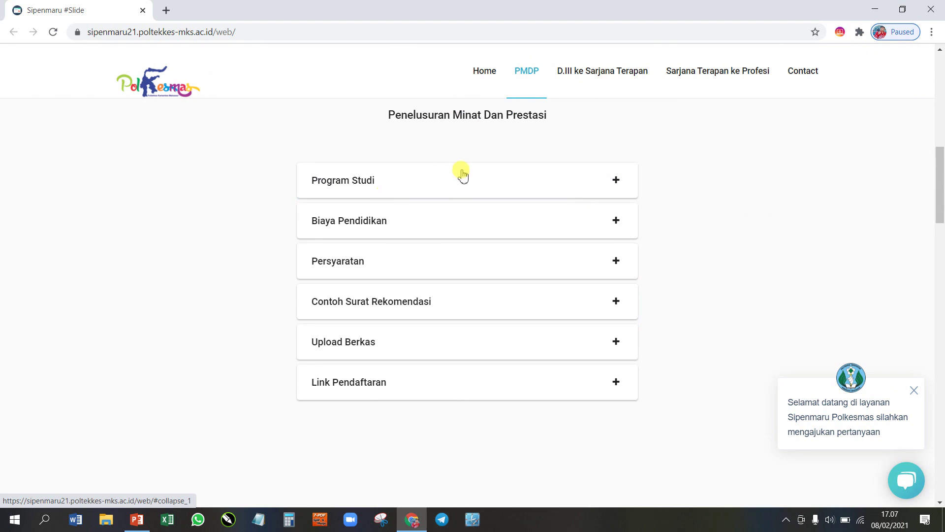
pyautogui.scroll(1, 463, 175)
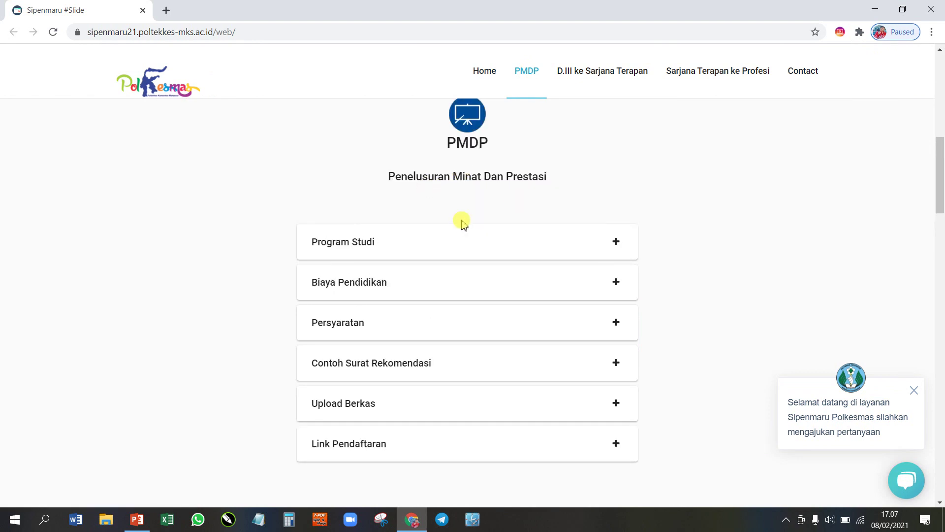
# Step: Re-expand Program Studi, scroll through the study programs, then collapse it again
pyautogui.click(616, 244)
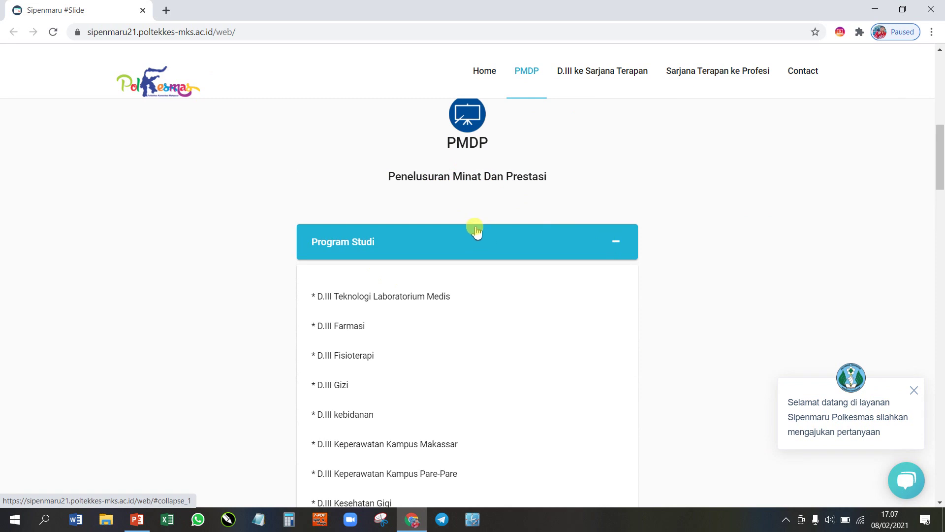
pyautogui.scroll(-2, 476, 229)
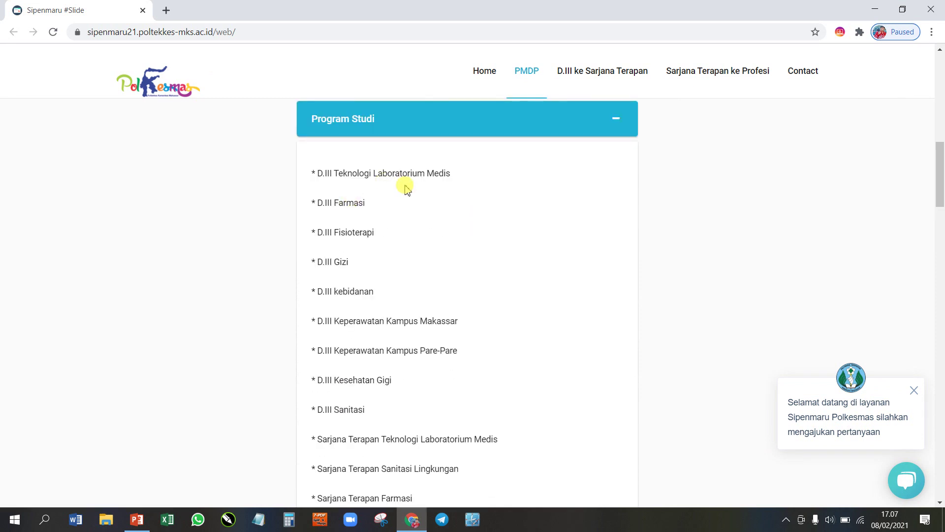
pyautogui.scroll(-3, 407, 189)
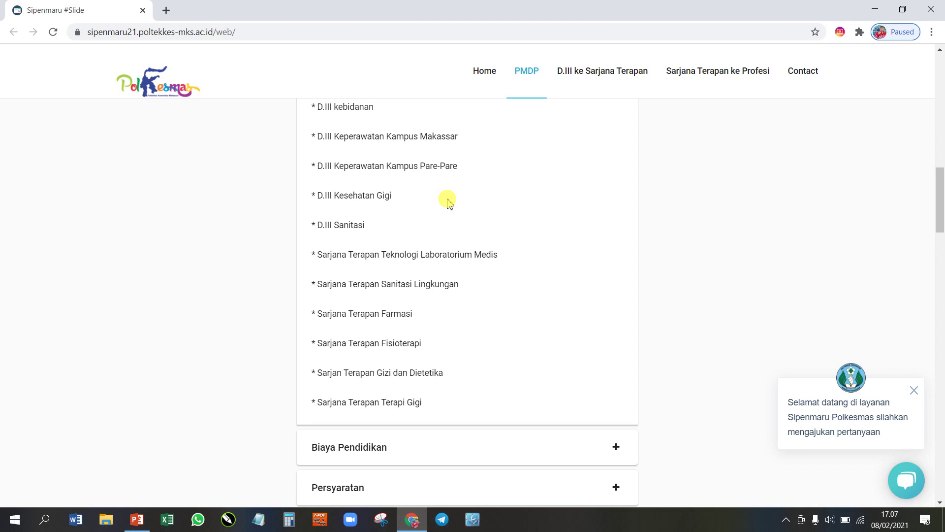
pyautogui.scroll(5, 448, 202)
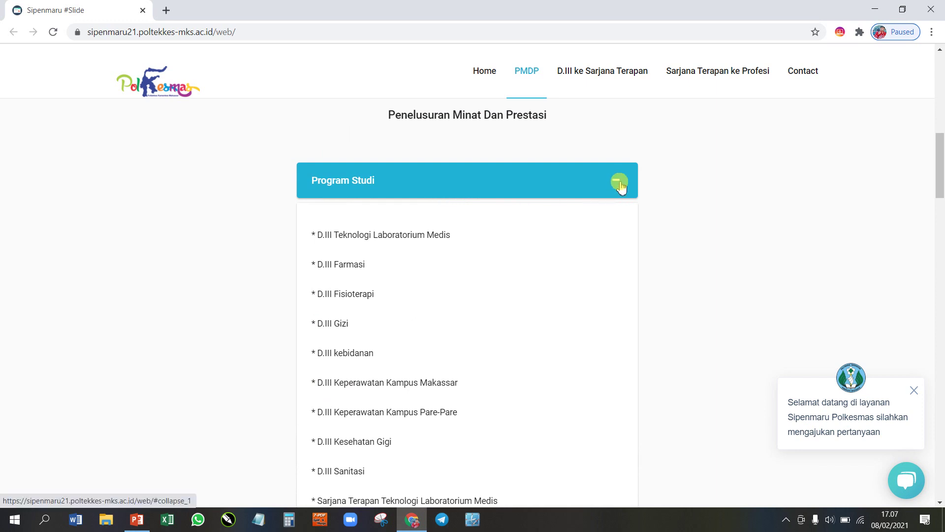
pyautogui.click(618, 192)
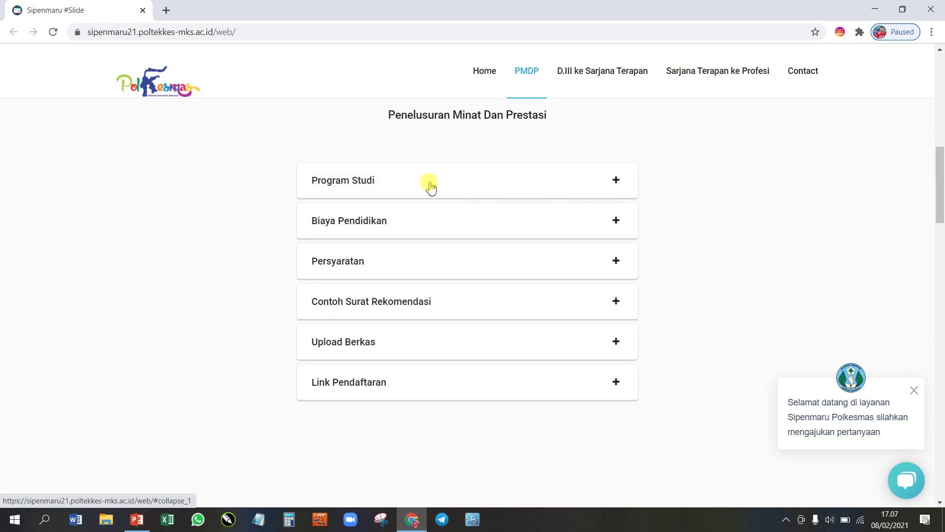
pyautogui.scroll(-1, 428, 186)
# Step: Expand Biaya Pendidikan to show the Rp. 200.000 registration fee and SPP/UKT rates
pyautogui.click(614, 159)
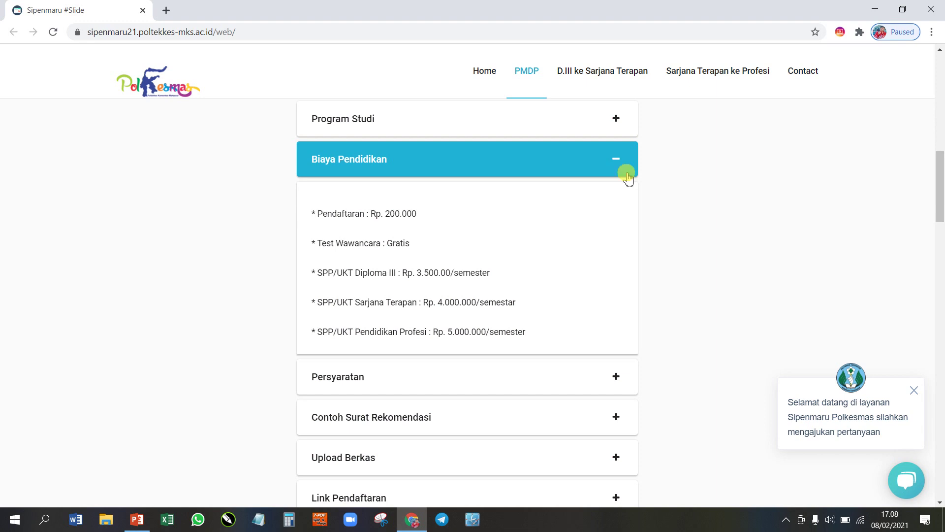
# Step: Collapse Biaya Pendidikan and expand Persyaratan to read requirements like minimum report grade 70
pyautogui.click(614, 155)
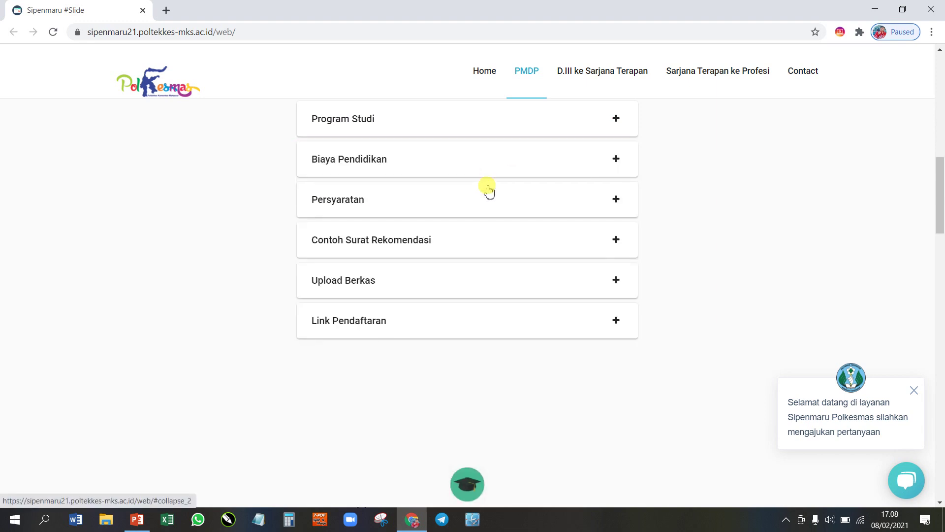
pyautogui.click(617, 200)
pyautogui.scroll(-1, 530, 187)
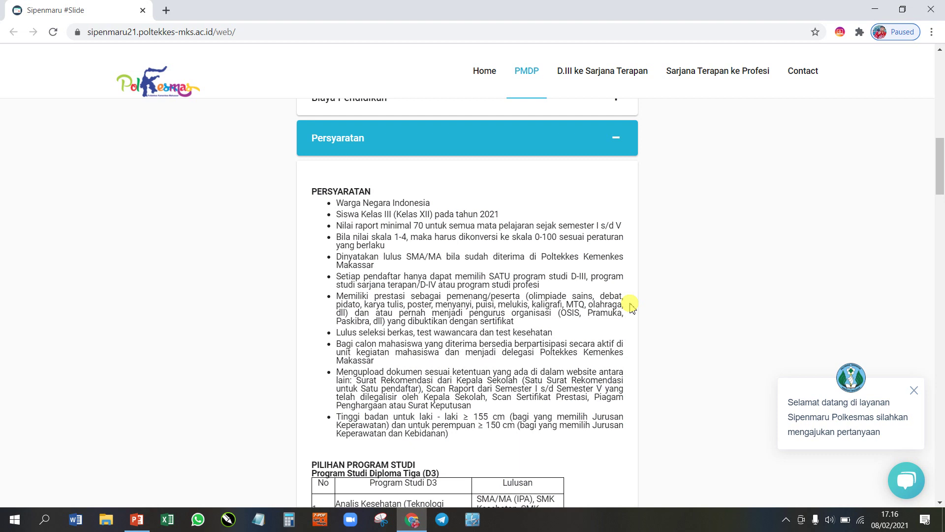
pyautogui.scroll(-3, 605, 322)
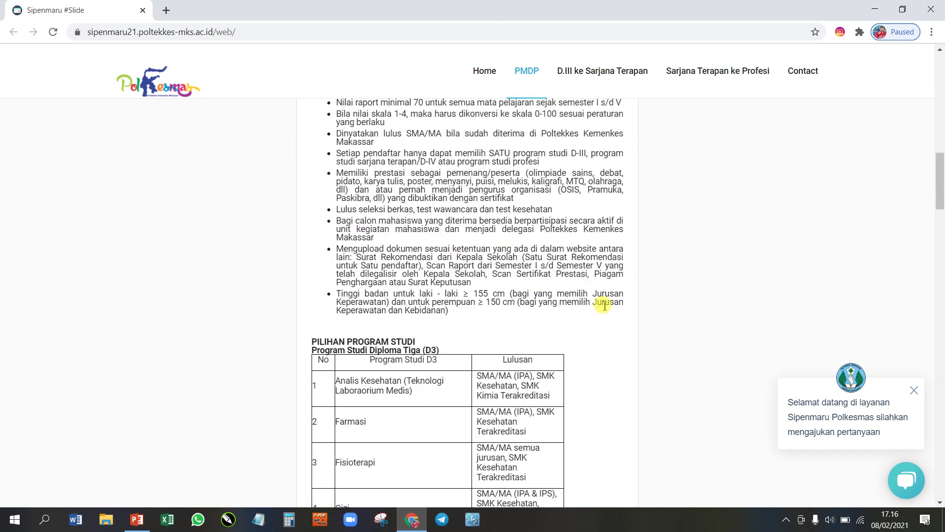
pyautogui.scroll(-3, 605, 305)
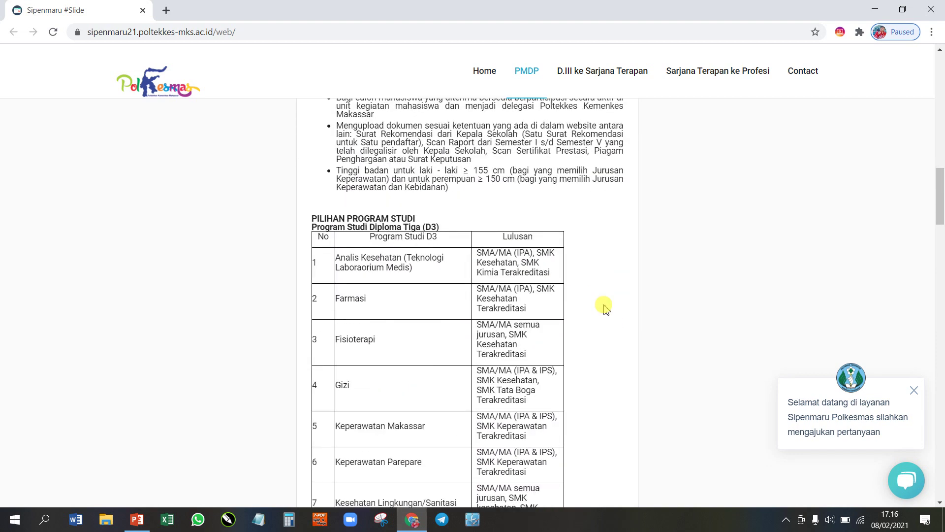
pyautogui.scroll(-1, 606, 308)
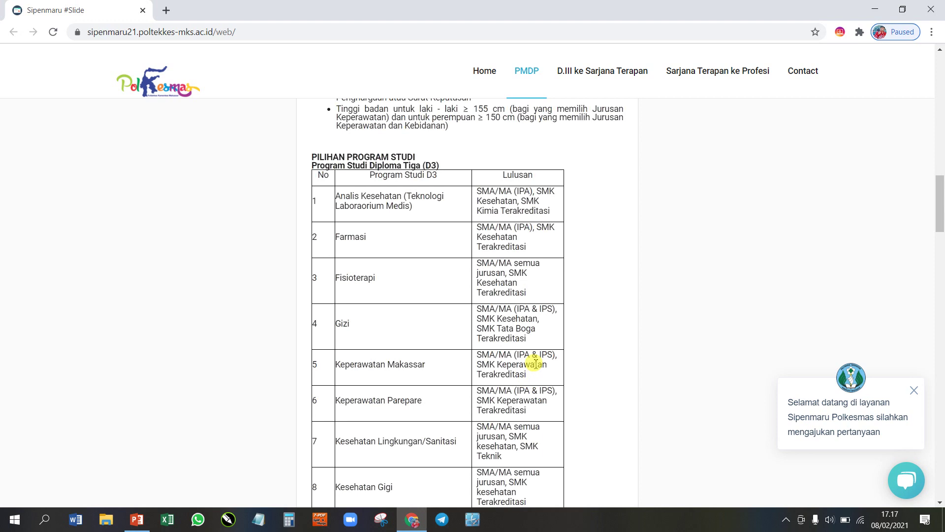
pyautogui.scroll(-1, 536, 361)
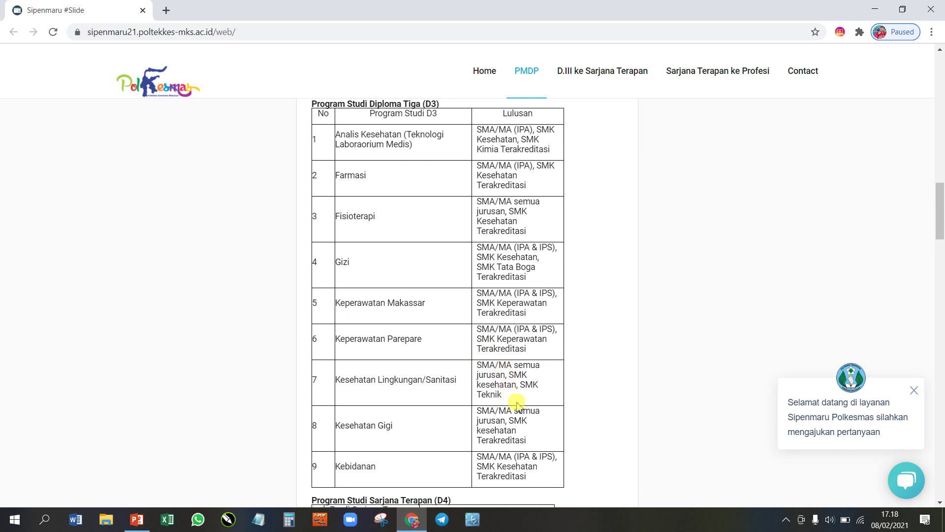
pyautogui.scroll(-1, 517, 403)
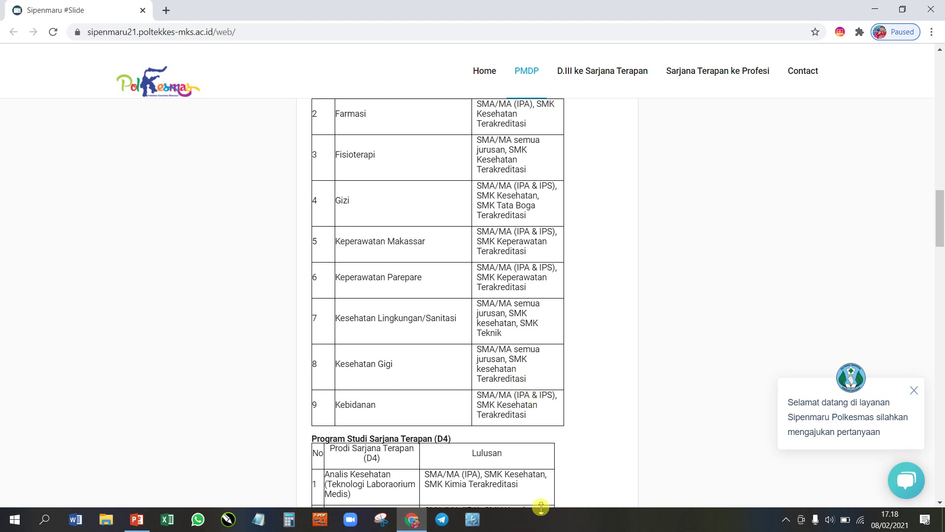
pyautogui.scroll(-4, 554, 389)
pyautogui.scroll(-3, 581, 368)
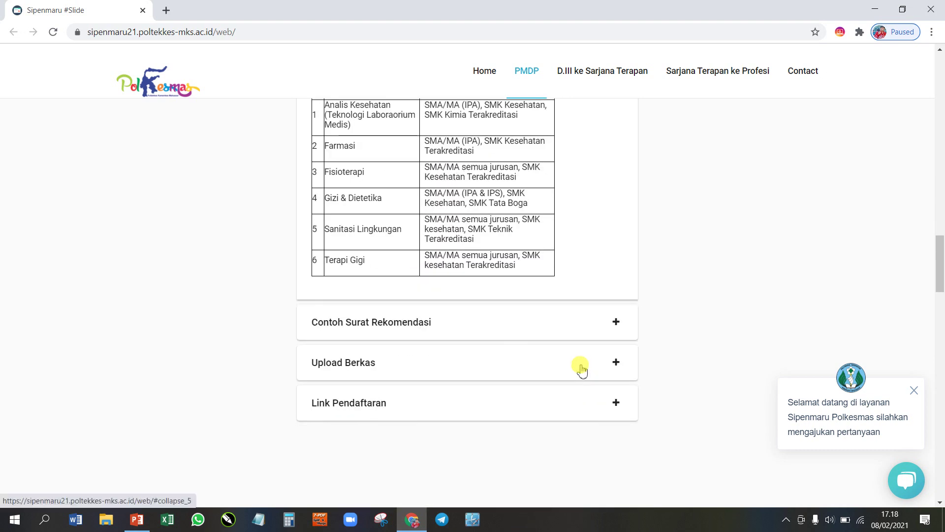
pyautogui.scroll(7, 587, 349)
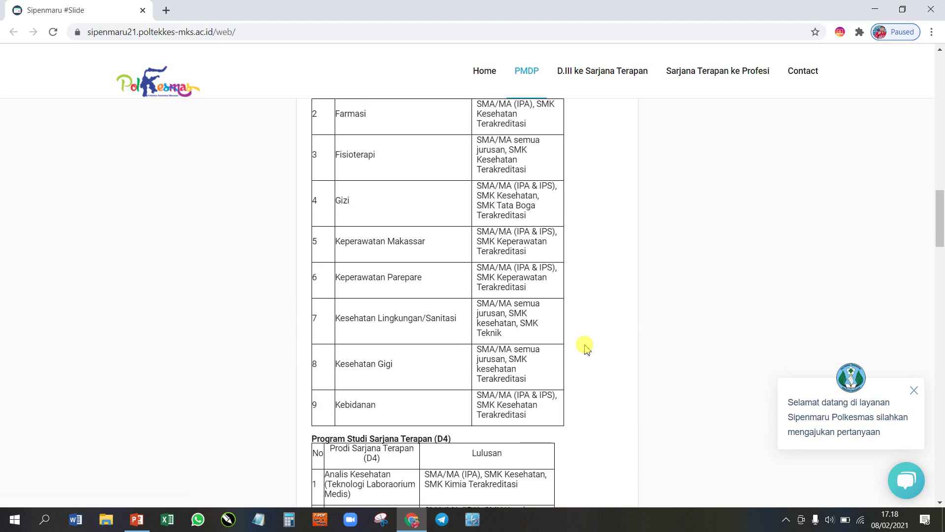
pyautogui.scroll(-9, 585, 346)
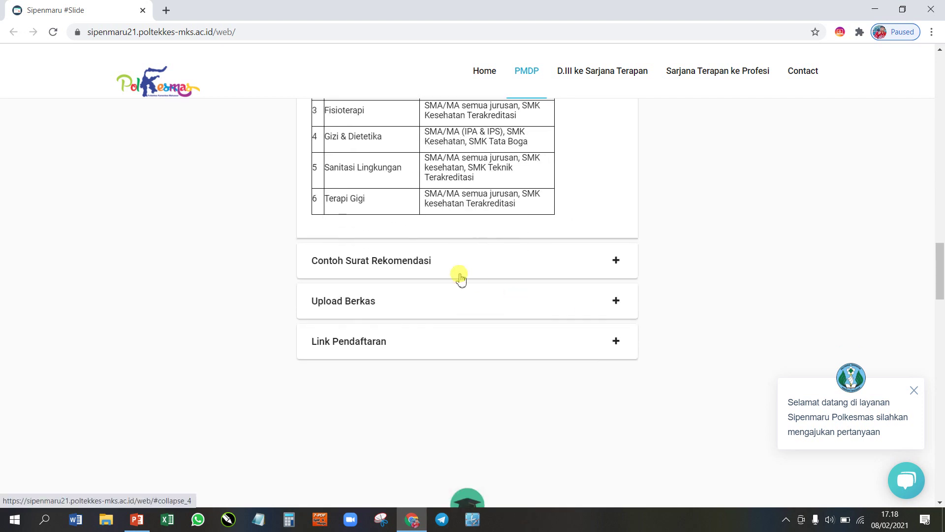
# Step: Expand Contoh Surat Rekomendasi and look over the sample recommendation letter
pyautogui.click(617, 261)
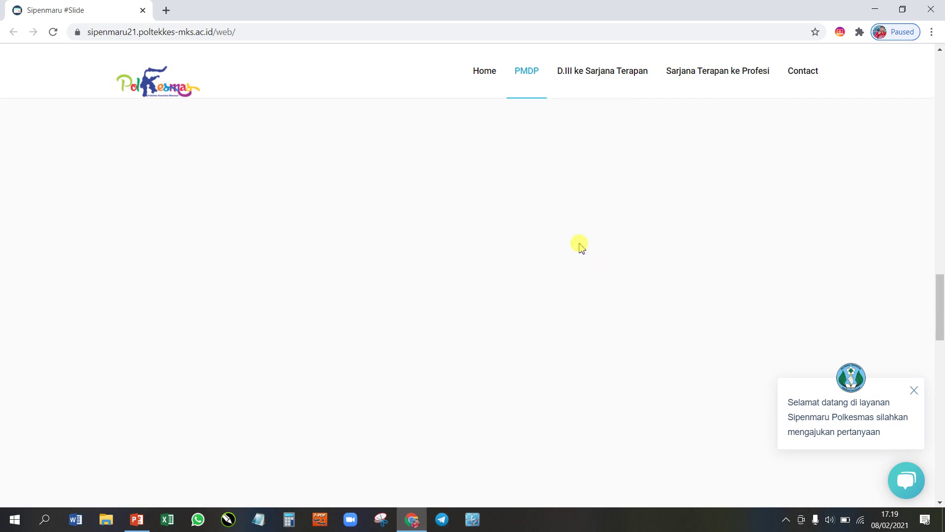
pyautogui.scroll(5, 571, 258)
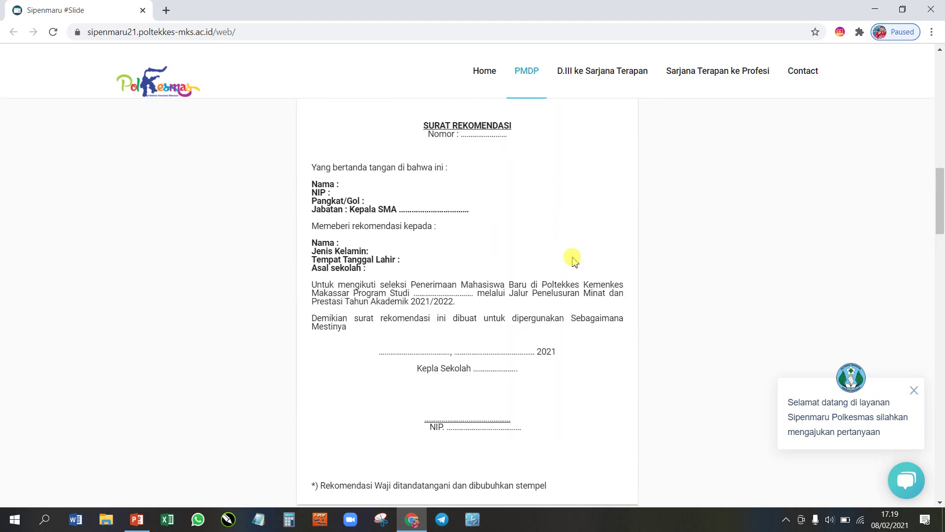
pyautogui.scroll(1, 574, 260)
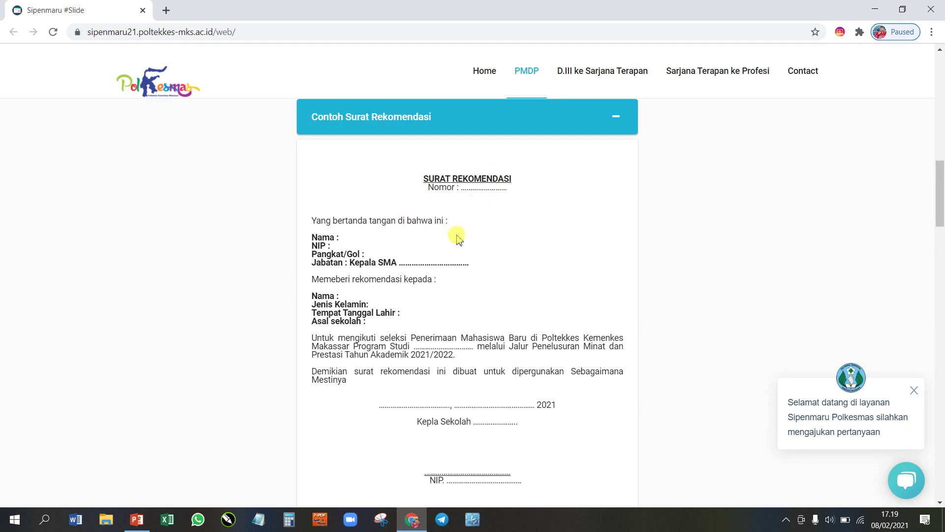
pyautogui.scroll(-1, 481, 304)
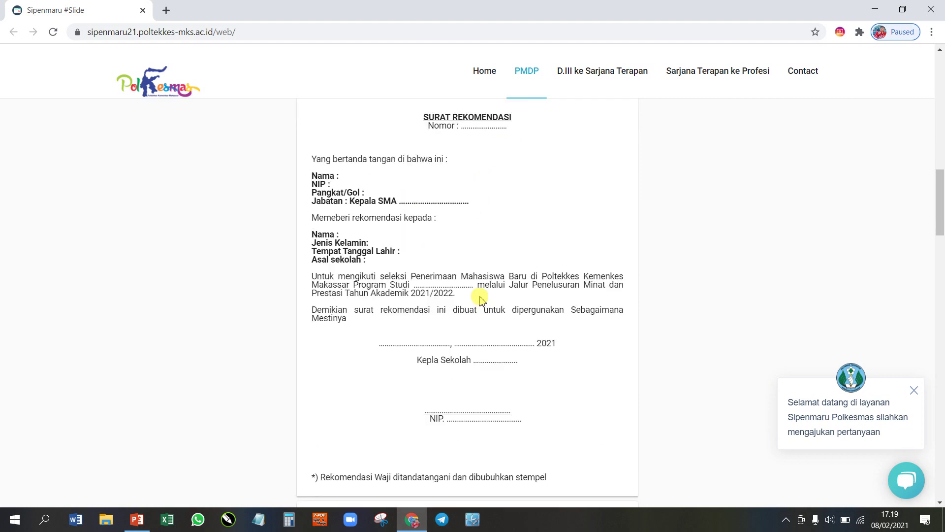
pyautogui.scroll(-3, 478, 285)
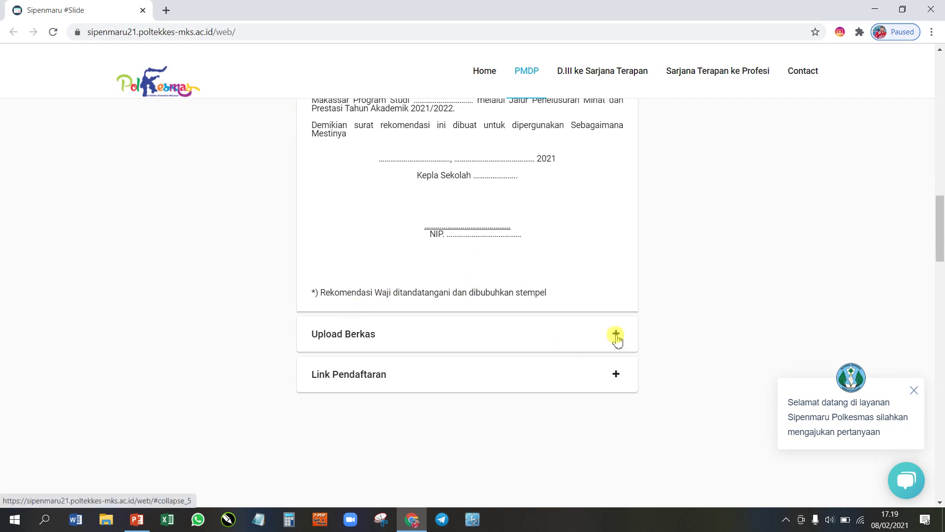
# Step: Review and collapse Upload Berkas, then expand Link Pendaftaran to show the PMDP button
pyautogui.click(616, 335)
pyautogui.scroll(6, 549, 294)
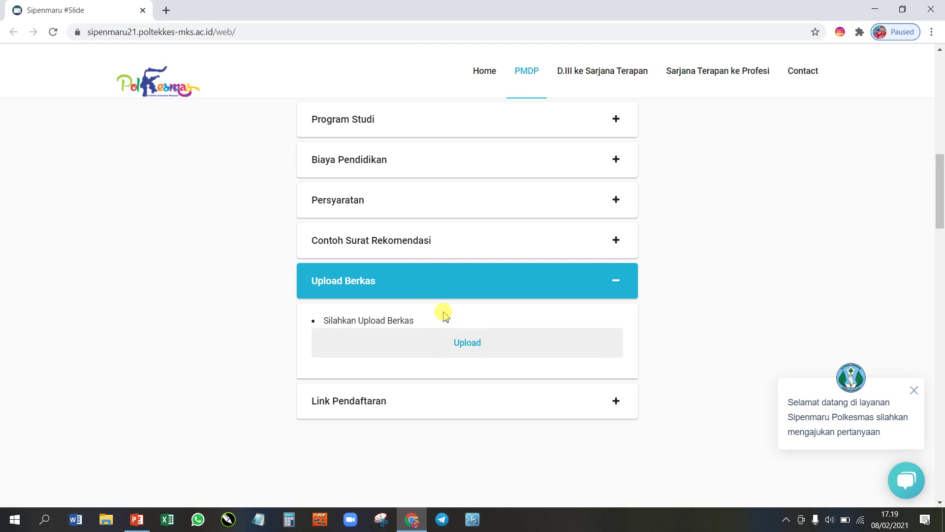
pyautogui.scroll(-1, 447, 313)
pyautogui.click(616, 218)
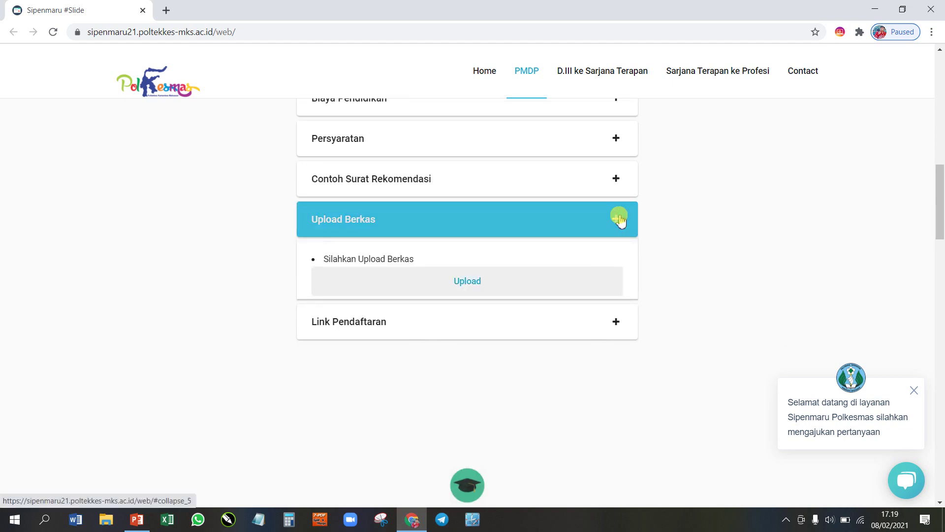
pyautogui.click(360, 264)
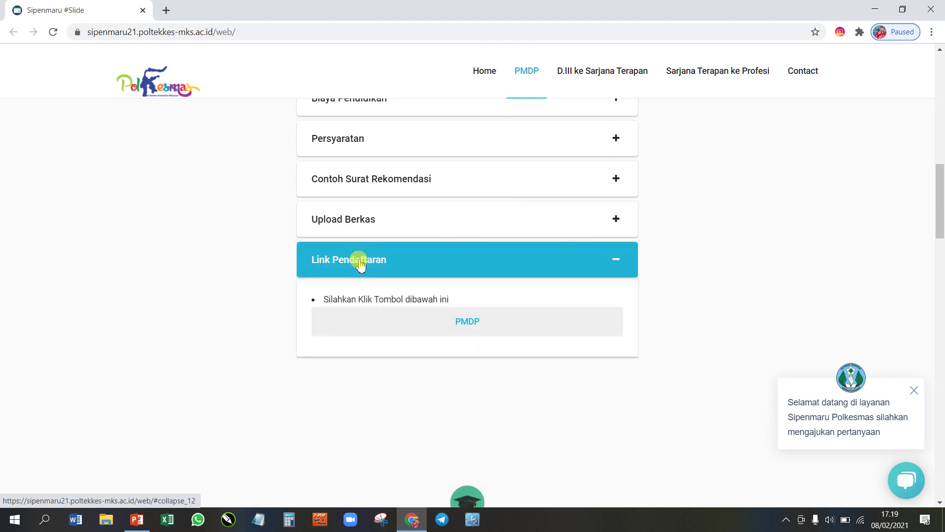
# Step: Open the S-PMDP registration landing page in a new tab from the PMDP link
pyautogui.click(469, 321)
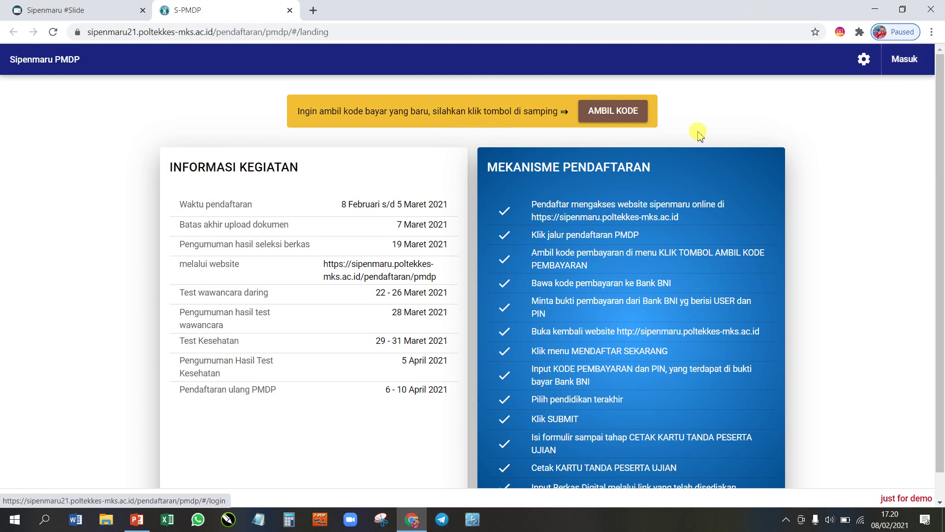
# Step: Request a payment code with AMBIL KODE, submitting the applicant's full name
pyautogui.click(626, 114)
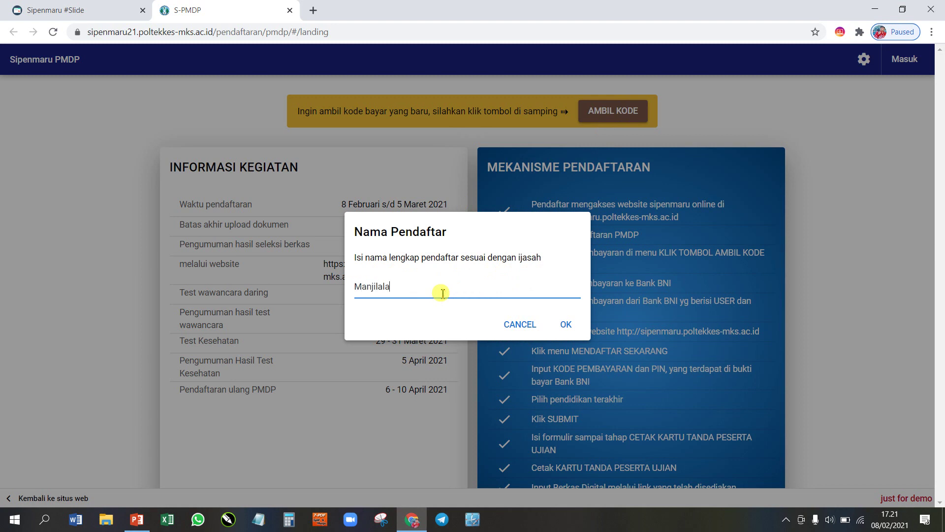
pyautogui.write('Manjilala')
pyautogui.click(567, 324)
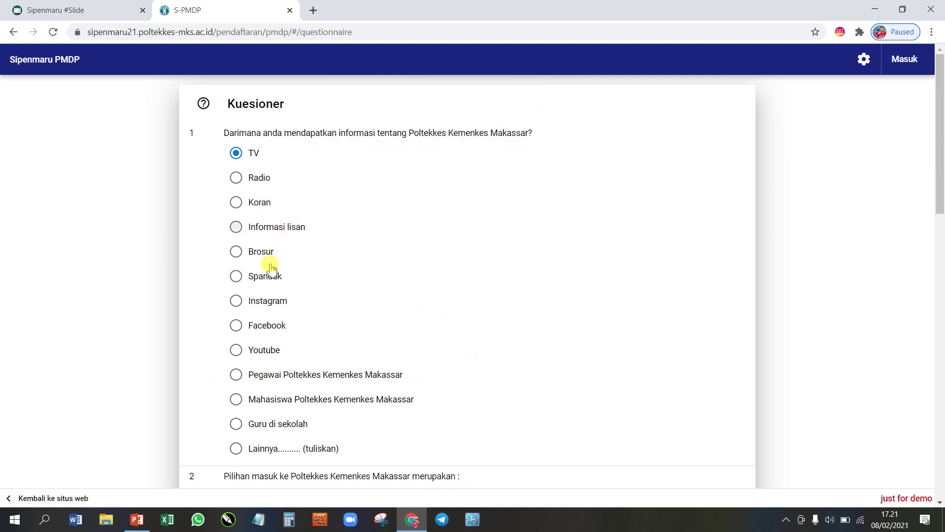
# Step: Answer Instagram as the information source and Dorongan keluarga as the main motive
pyautogui.click(275, 311)
pyautogui.scroll(-3, 334, 190)
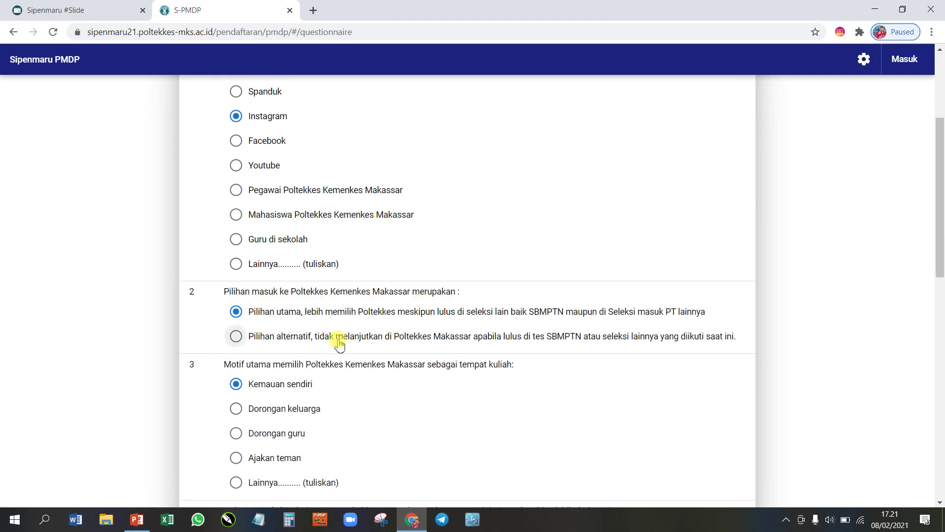
pyautogui.scroll(-2, 335, 340)
pyautogui.click(265, 286)
pyautogui.click(266, 310)
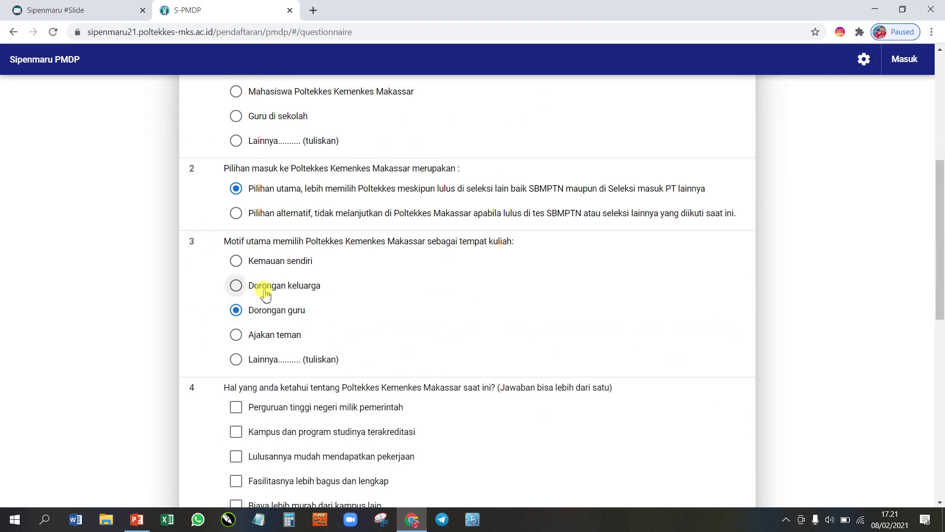
pyautogui.click(265, 286)
pyautogui.scroll(-3, 295, 313)
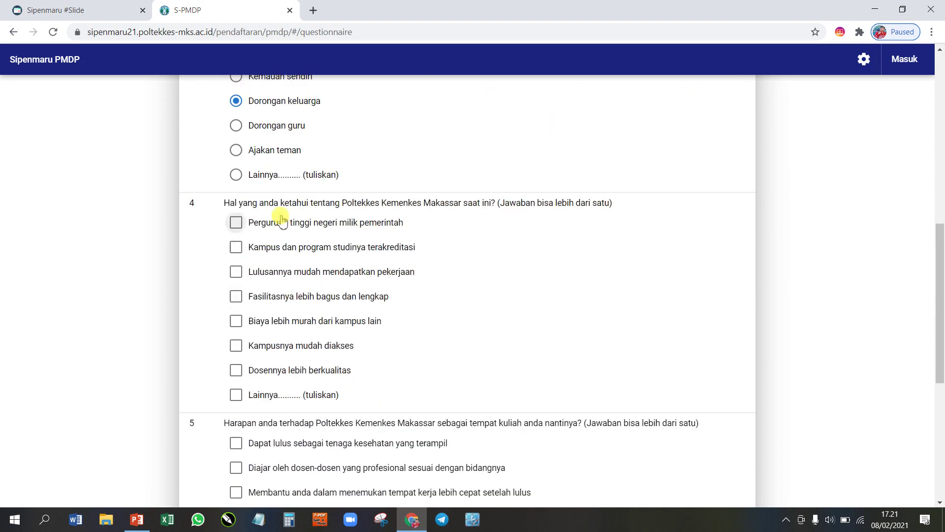
# Step: In question 4, tick state-owned university, accredited campus and better facilities
pyautogui.click(302, 230)
pyautogui.click(295, 248)
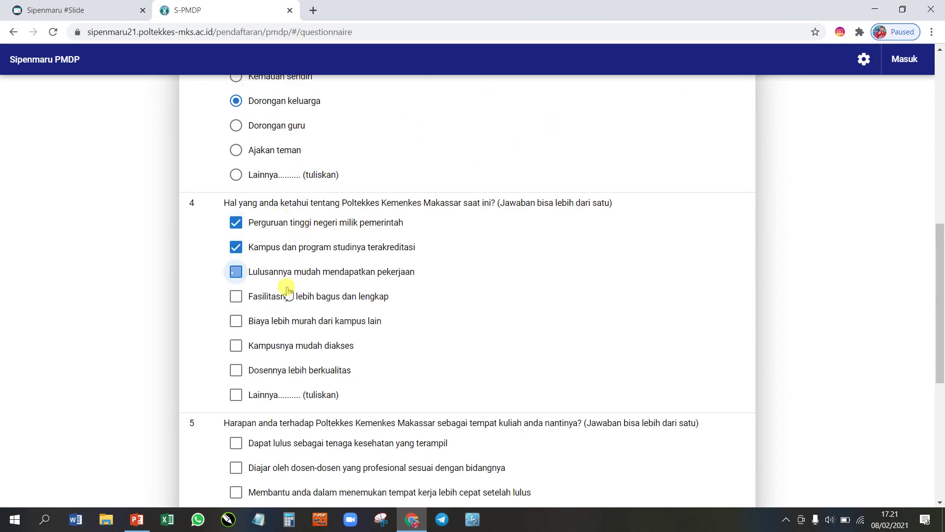
pyautogui.click(289, 272)
pyautogui.click(285, 295)
pyautogui.click(319, 270)
pyautogui.scroll(-2, 319, 270)
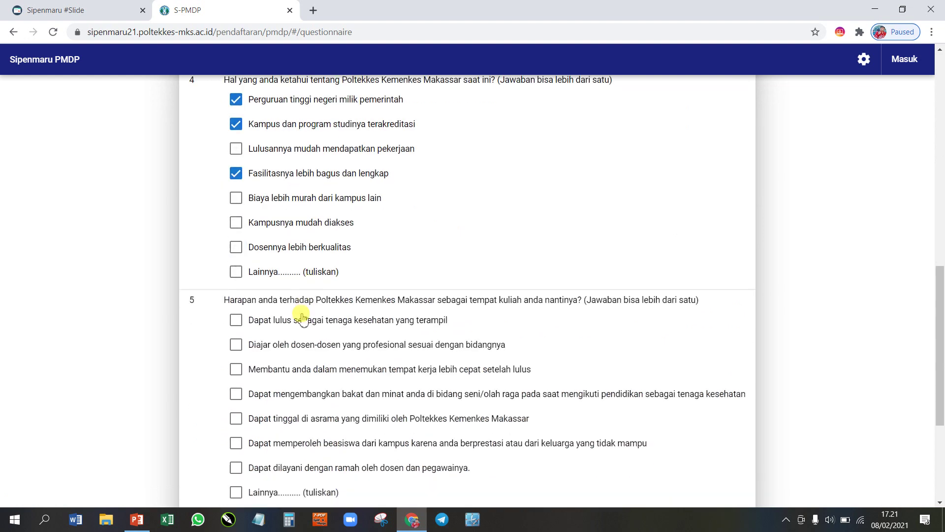
# Step: Tick the first two expectations in question 5 and choose study-program information for question 6
pyautogui.click(302, 319)
pyautogui.click(300, 344)
pyautogui.scroll(-3, 317, 315)
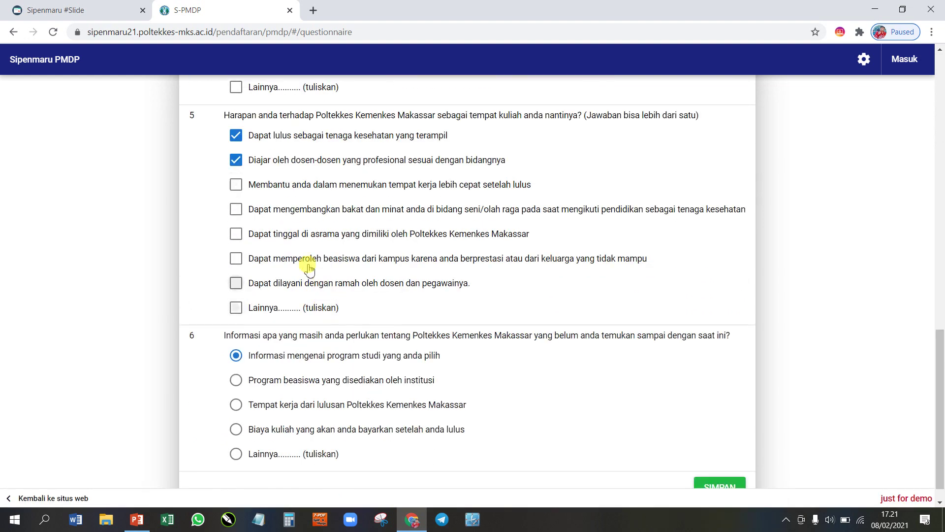
pyautogui.click(342, 380)
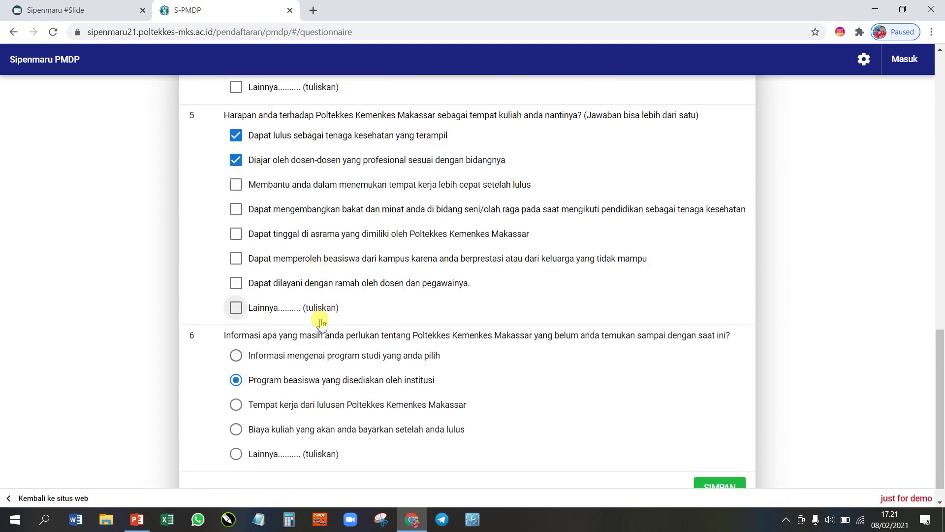
pyautogui.scroll(-1, 345, 320)
pyautogui.click(378, 330)
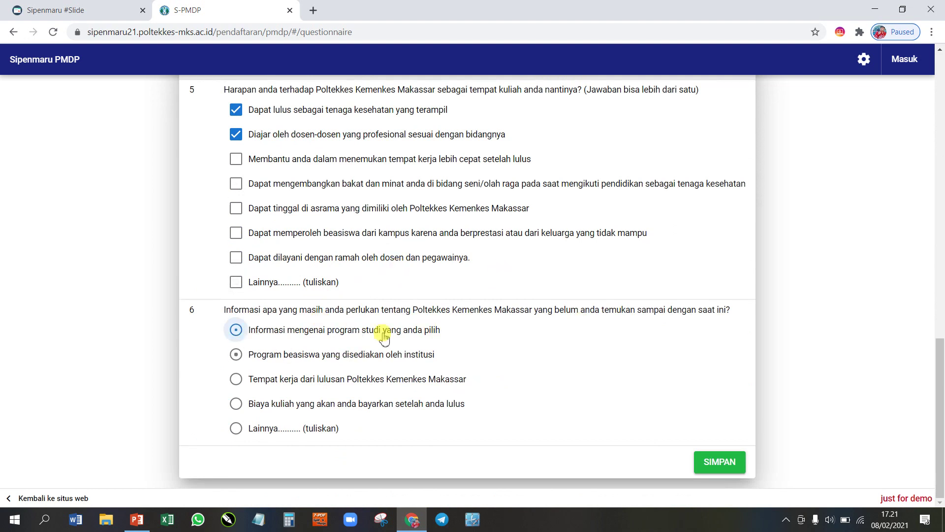
# Step: Save the questionnaire answers with SIMPAN
pyautogui.scroll(17, 463, 228)
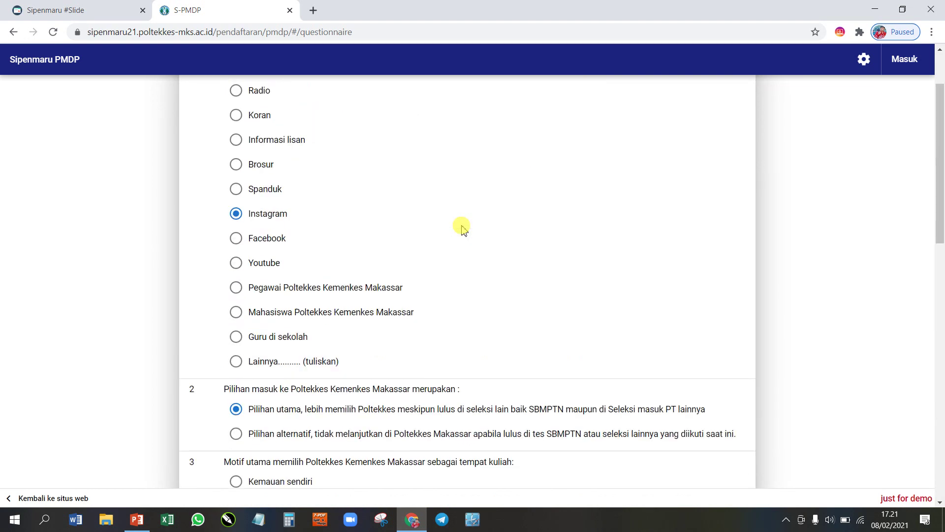
pyautogui.scroll(-3, 463, 230)
pyautogui.scroll(-14, 461, 226)
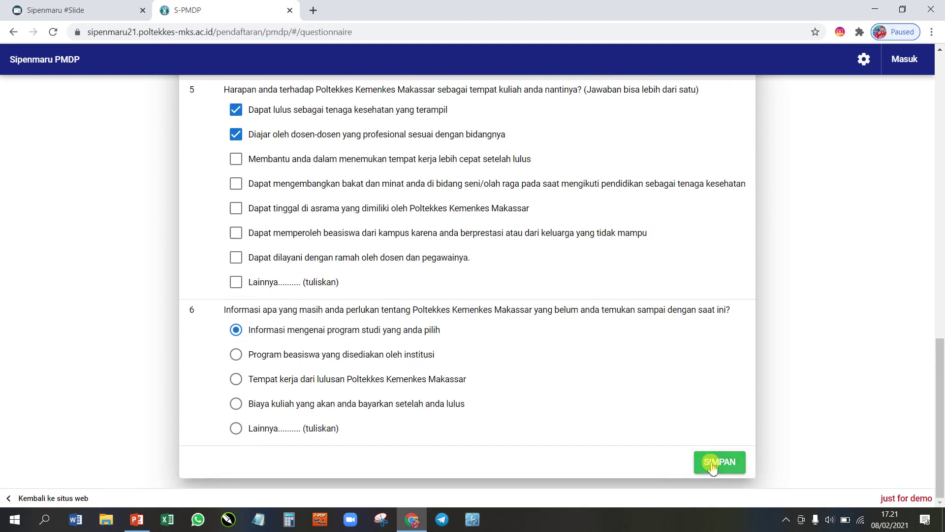
pyautogui.click(711, 462)
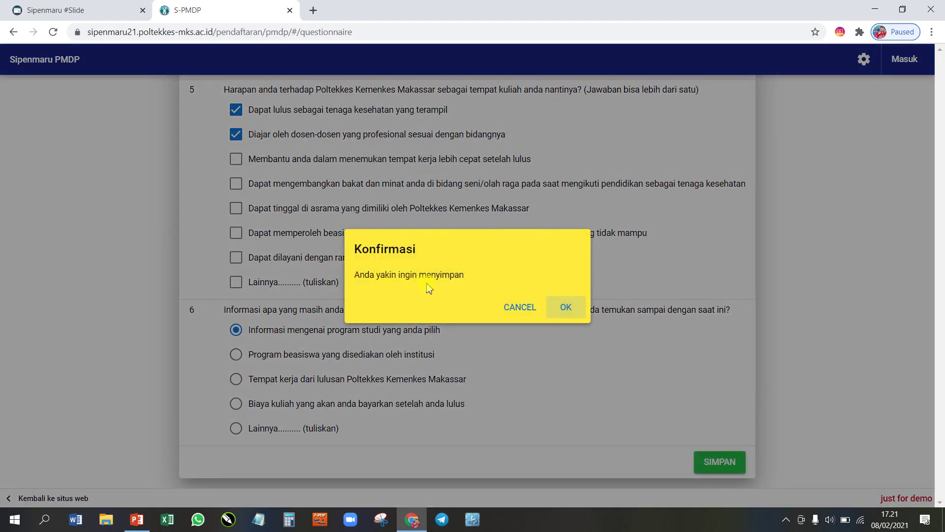
# Step: Confirm the save, start then cancel printing the Kode Pembayaran slip, and select the payment code
pyautogui.click(566, 309)
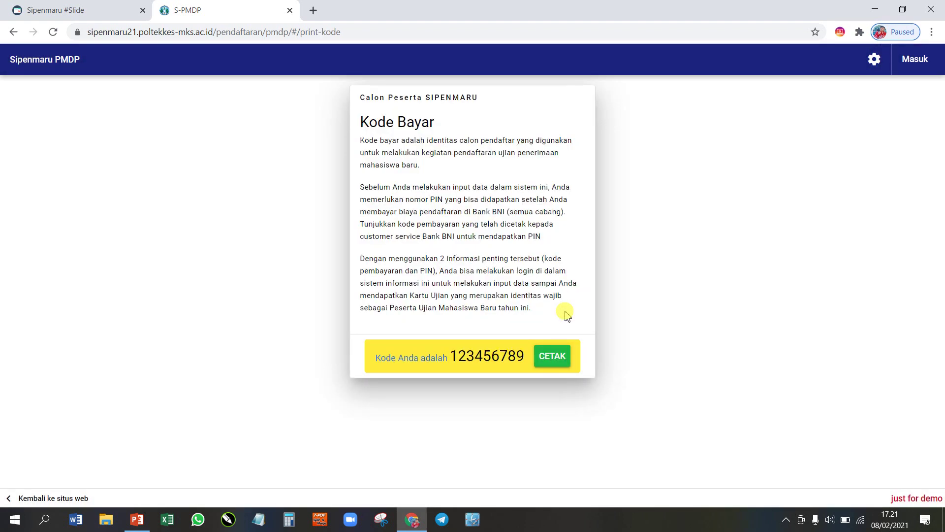
pyautogui.click(557, 365)
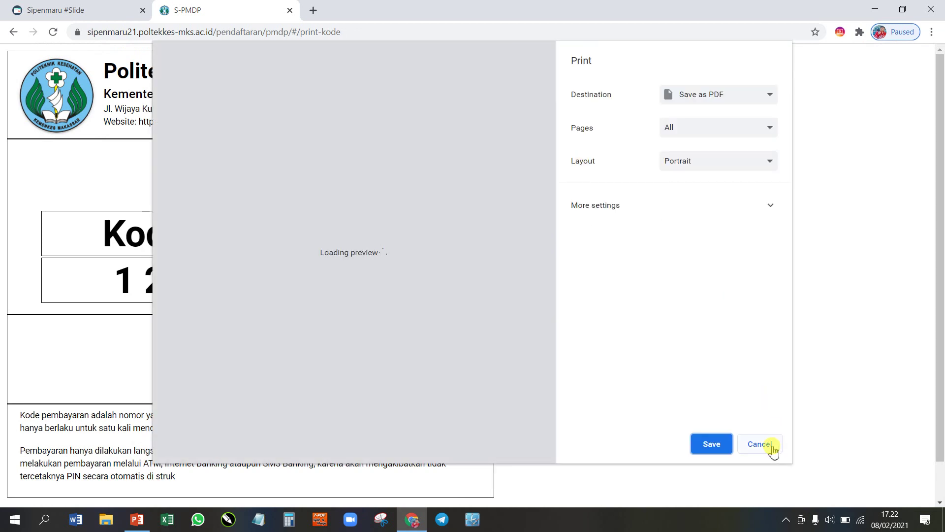
pyautogui.click(760, 444)
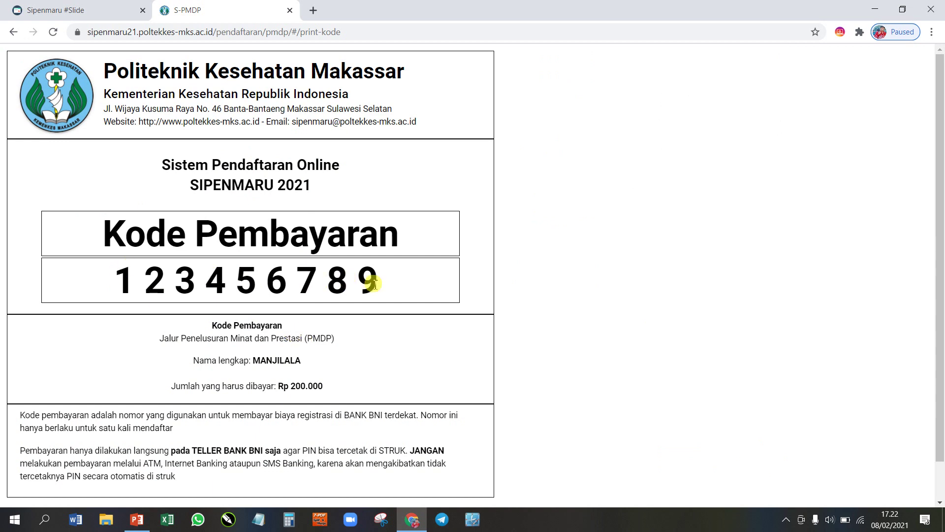
pyautogui.moveTo(378, 281); pyautogui.dragTo(119, 259)
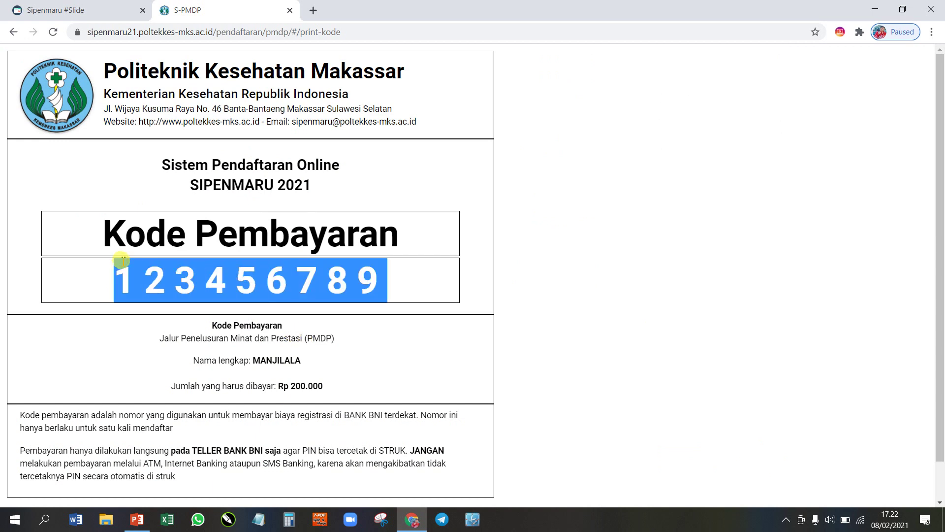
pyautogui.click(233, 280)
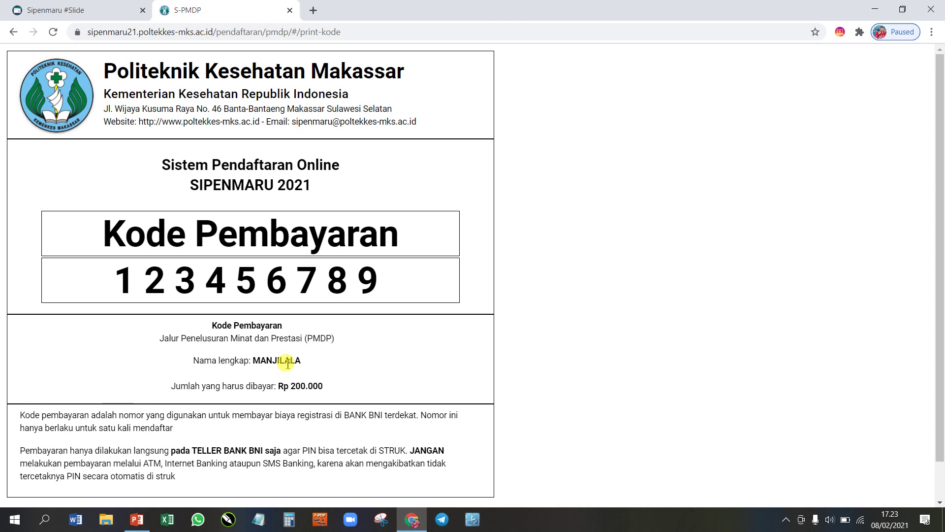
# Step: Present PowerPoint slide 2 showing the sample BNI payment receipt, then minimize PowerPoint
pyautogui.click(137, 519)
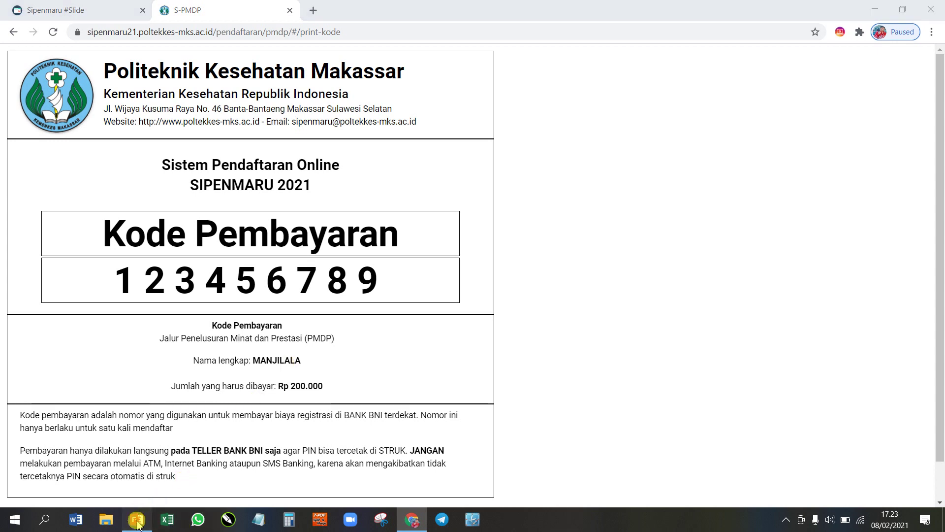
pyautogui.click(38, 211)
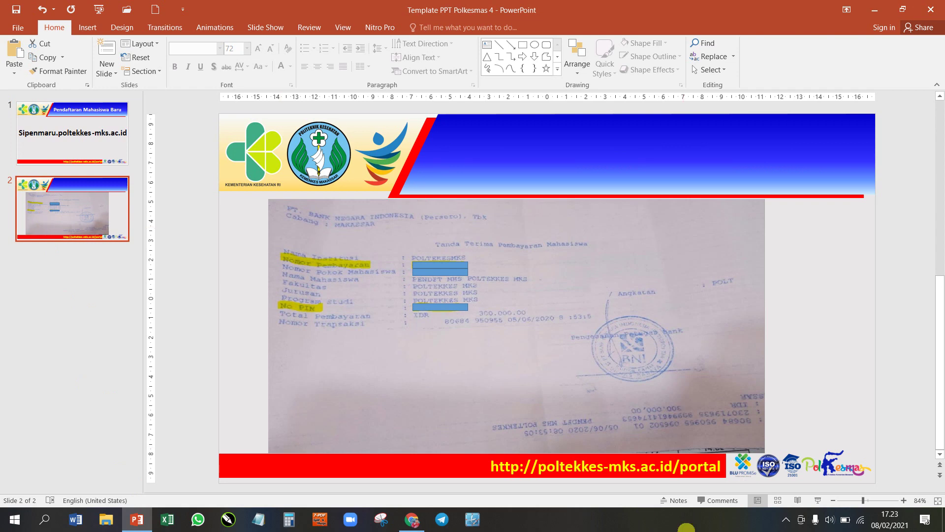
pyautogui.click(818, 500)
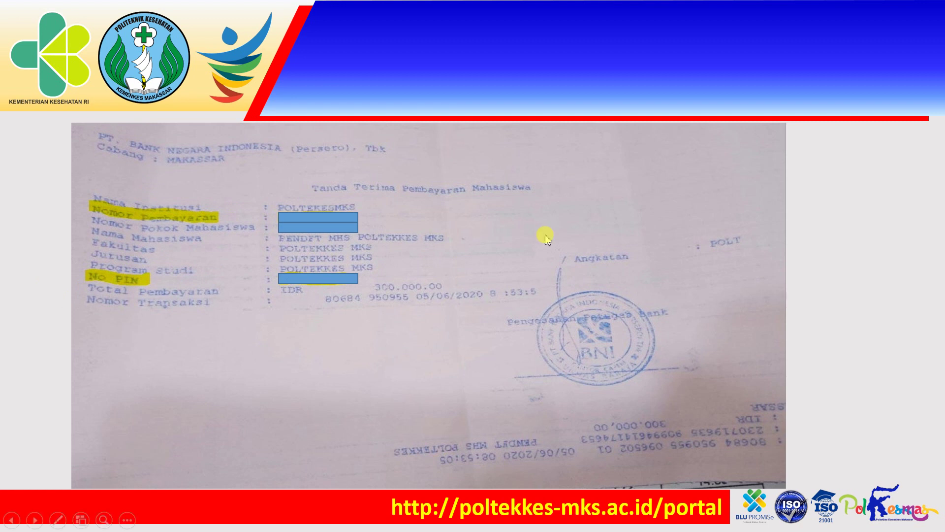
pyautogui.press('Escape')
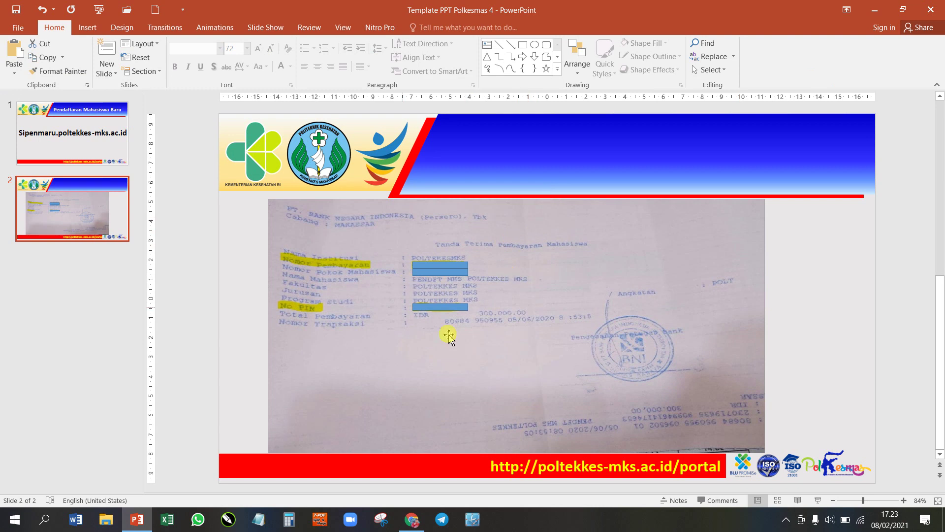
pyautogui.click(874, 10)
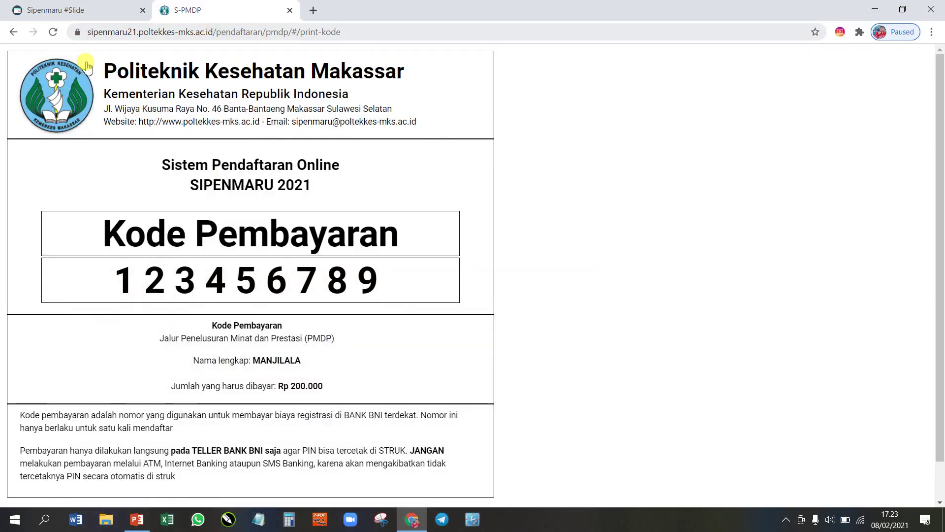
# Step: Close the S-PMDP tab, reopen the PMDP portal and go to its Kode Bayar/PIN login page
pyautogui.click(13, 31)
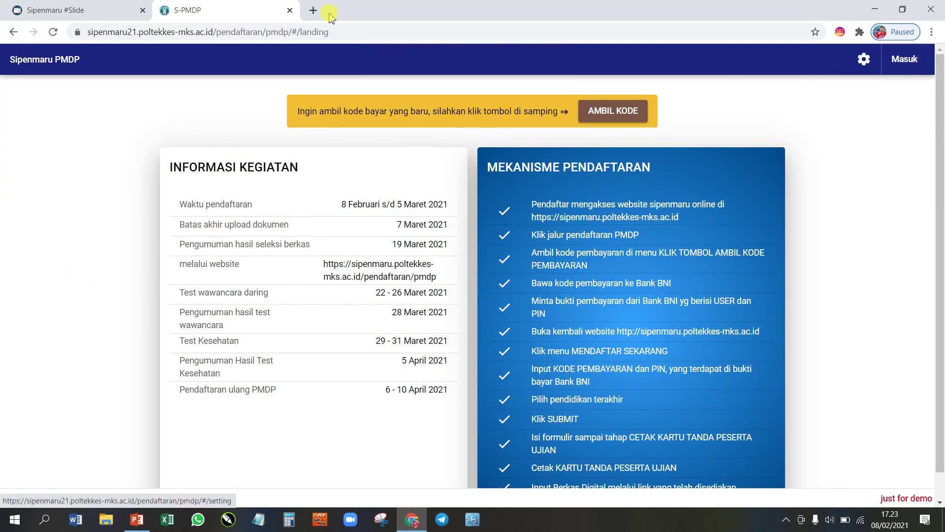
pyautogui.click(290, 10)
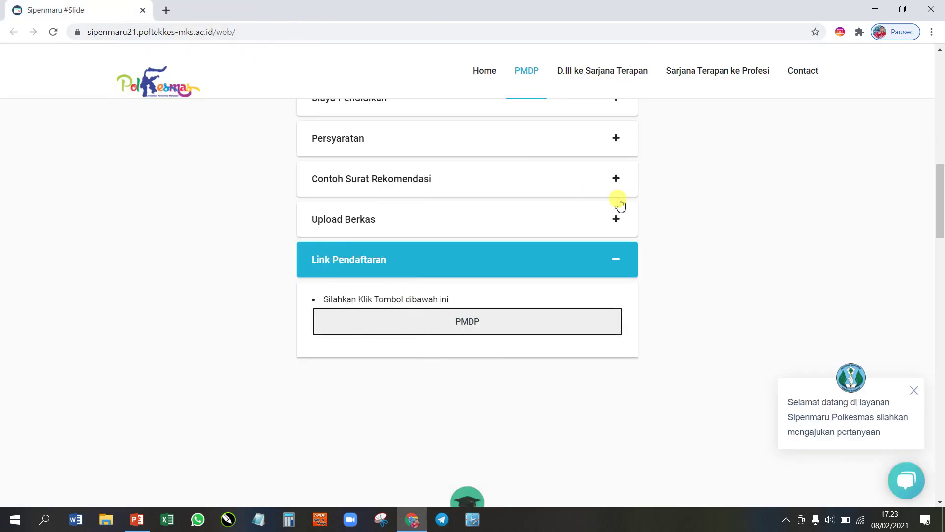
pyautogui.click(472, 328)
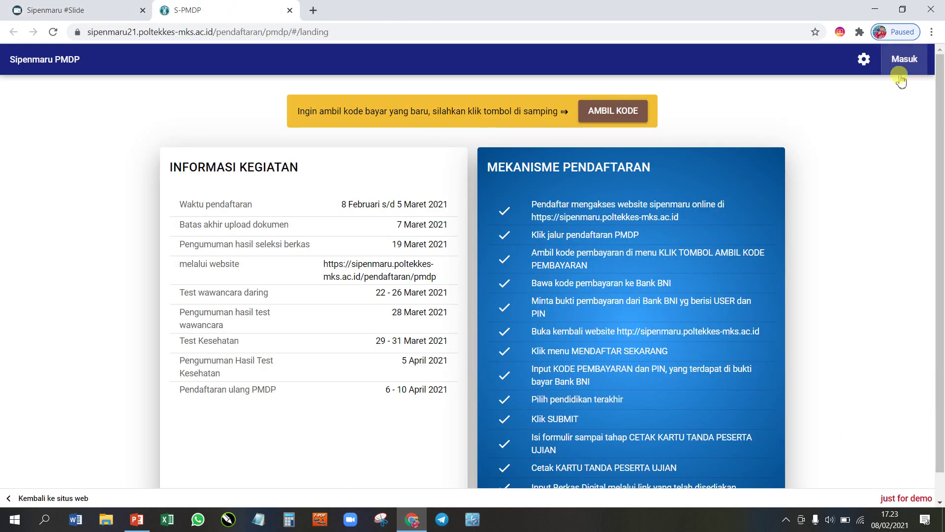
pyautogui.click(907, 63)
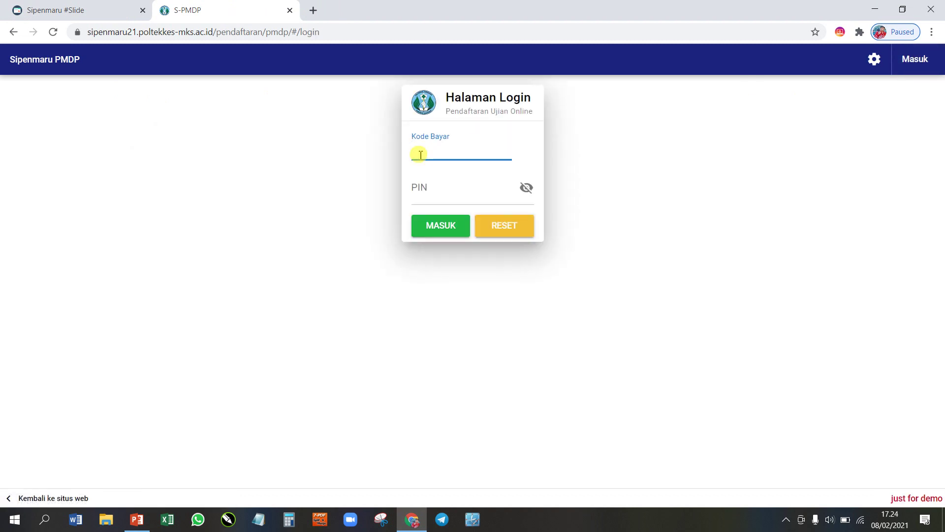
# Step: Log in with the payment code and PIN, save the password in Chrome, and dismiss the compromised-passwords notice
pyautogui.click(420, 155)
pyautogui.write('123456789')
pyautogui.click(439, 206)
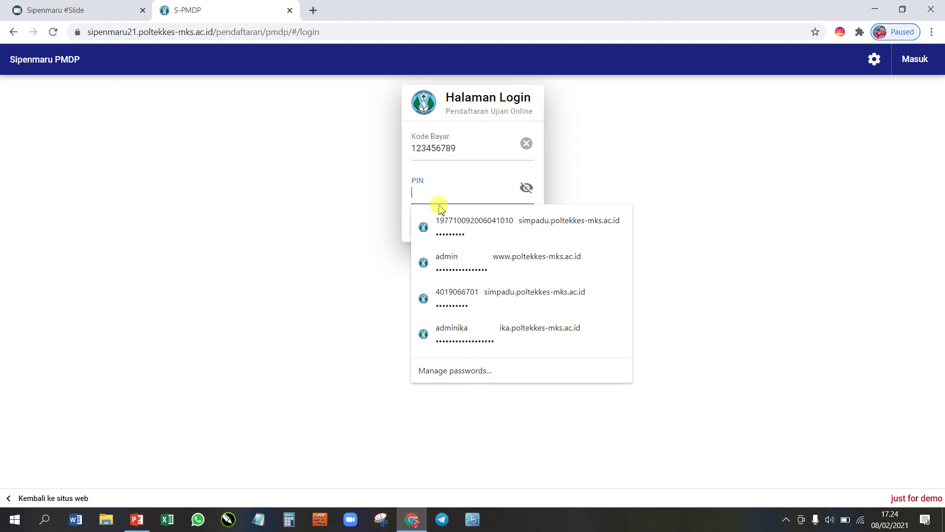
pyautogui.write('12')
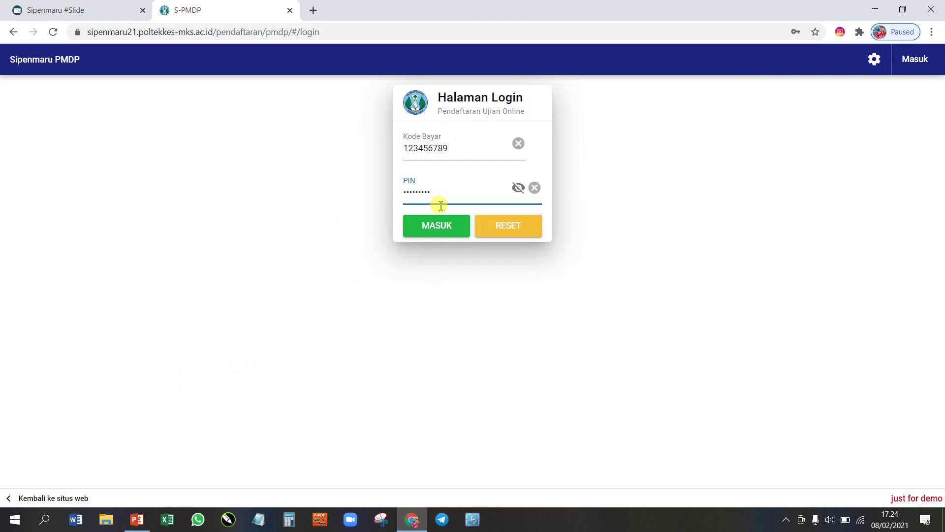
pyautogui.click(437, 229)
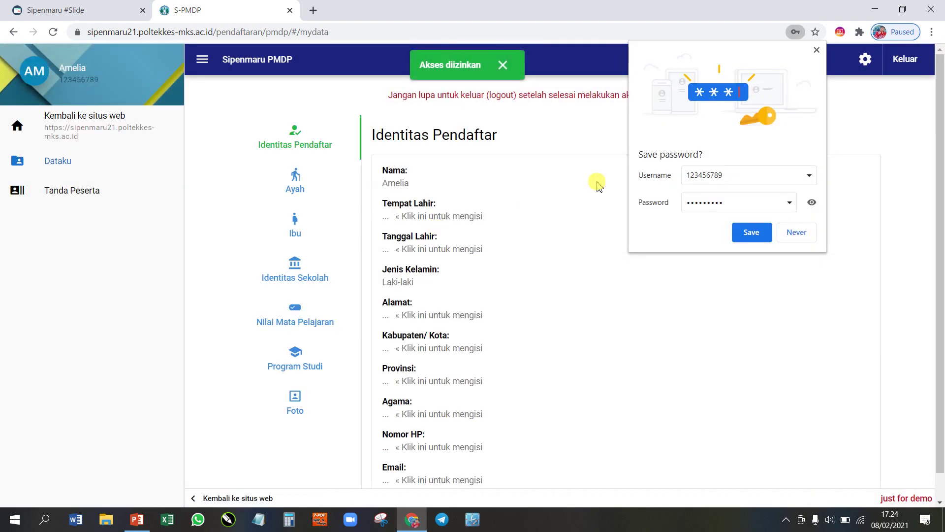
pyautogui.click(749, 235)
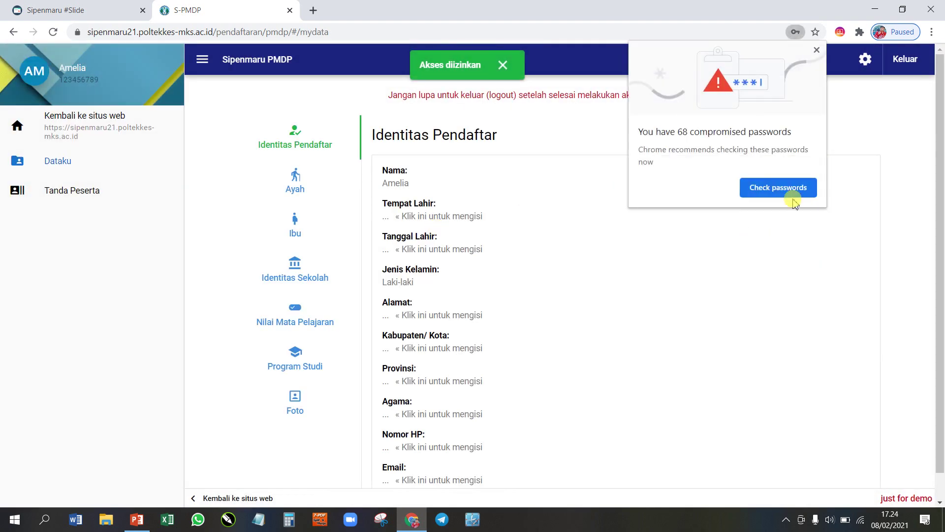
pyautogui.click(816, 51)
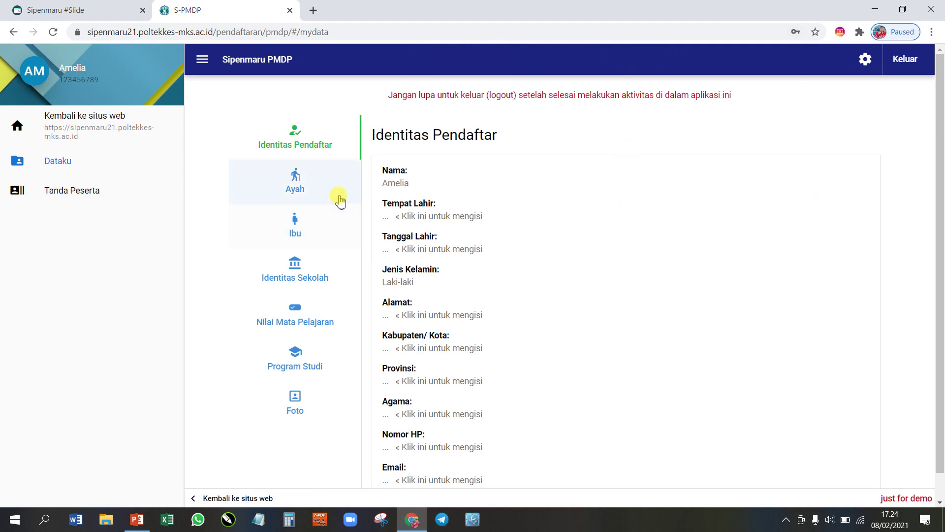
# Step: Replace the applicant's name with the new name and set the birthplace to Maros
pyautogui.scroll(-1, 402, 194)
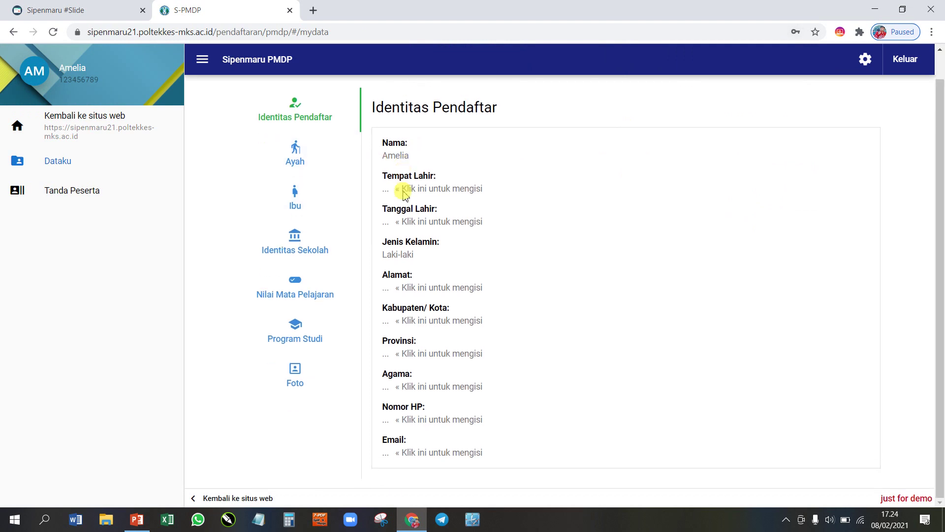
pyautogui.click(396, 155)
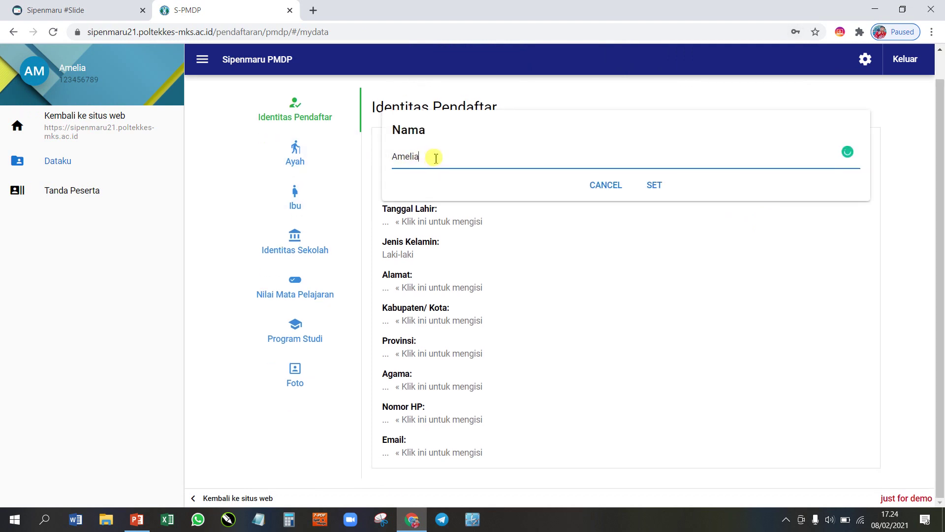
pyautogui.moveTo(436, 158); pyautogui.dragTo(376, 153)
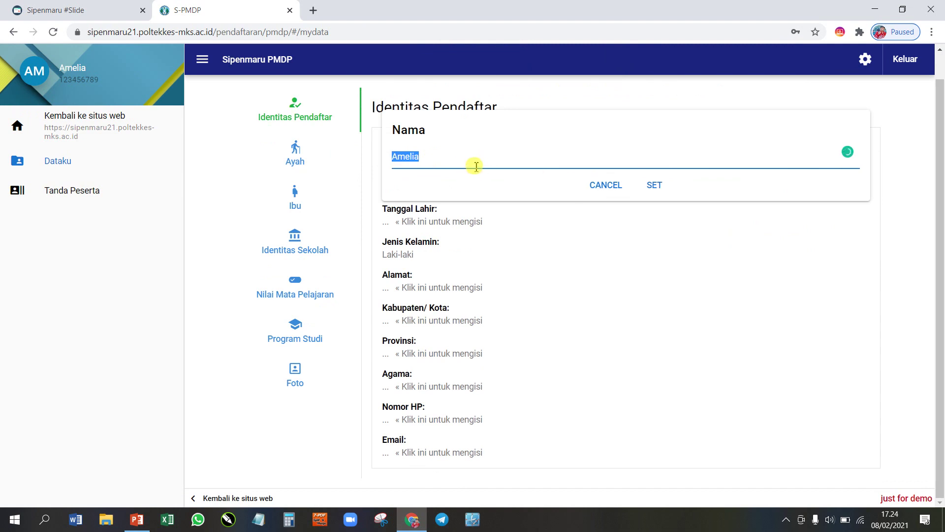
pyautogui.write('Manjilala')
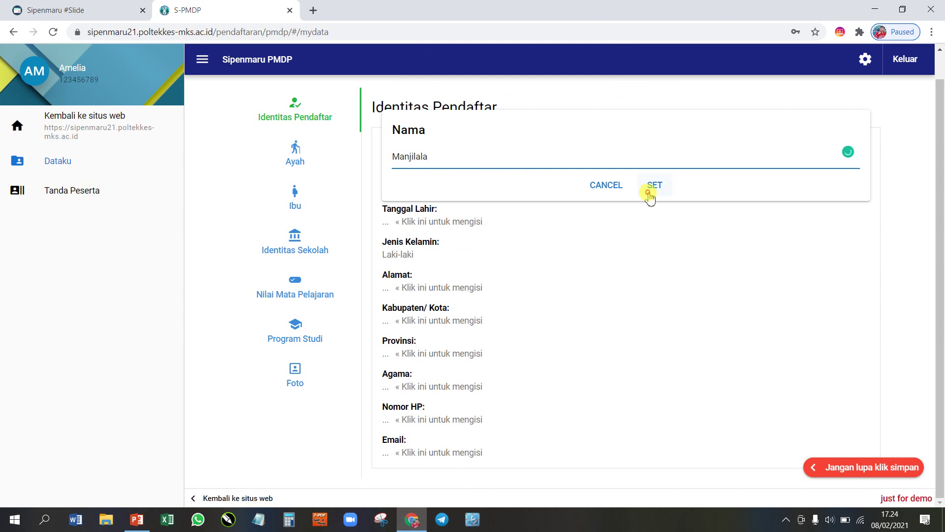
pyautogui.click(651, 186)
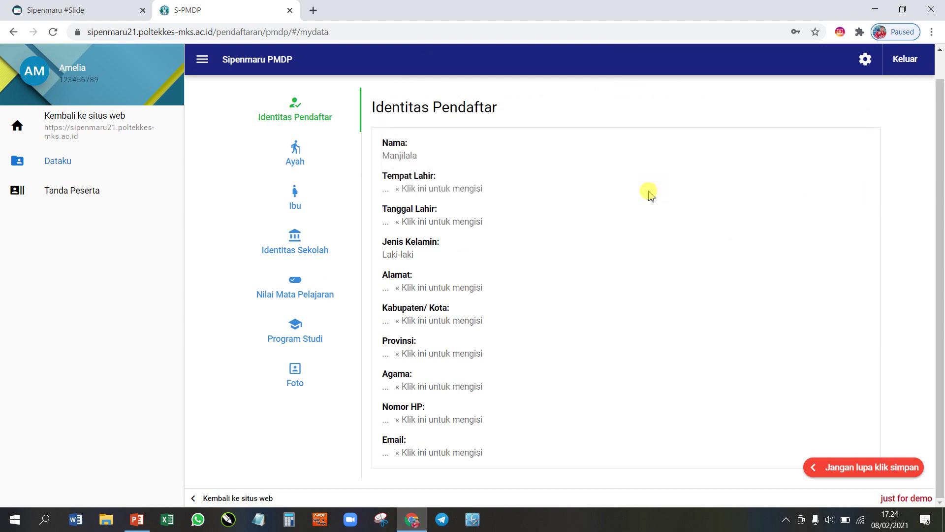
pyautogui.click(417, 188)
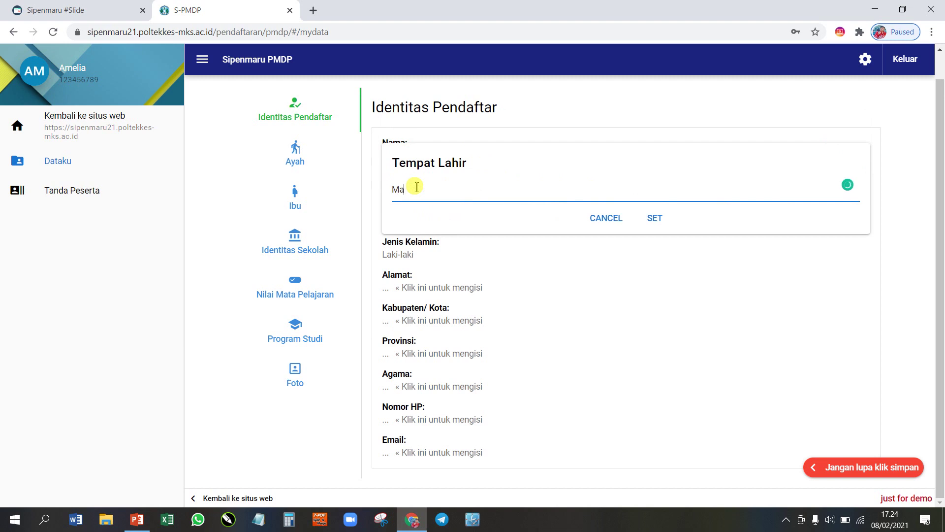
pyautogui.click(652, 219)
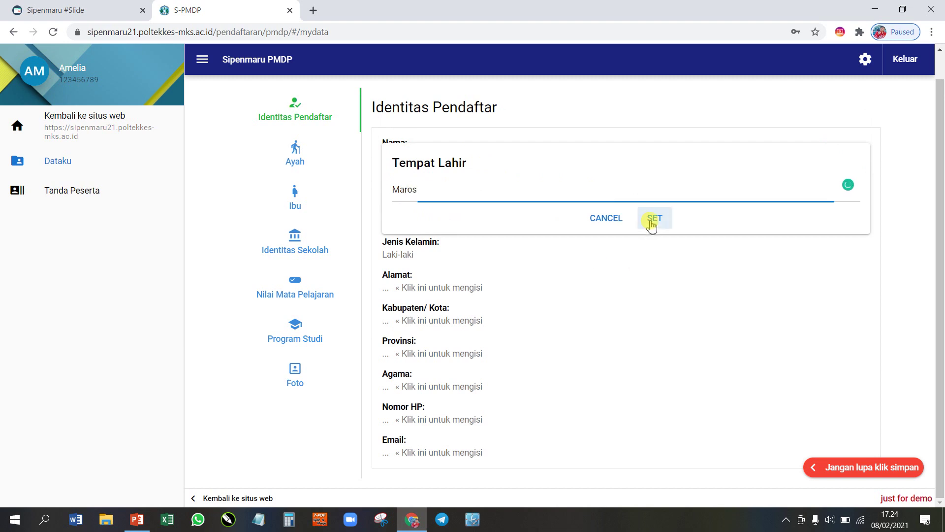
# Step: Set the birth date to 2009-05-14 using the date picker
pyautogui.click(420, 220)
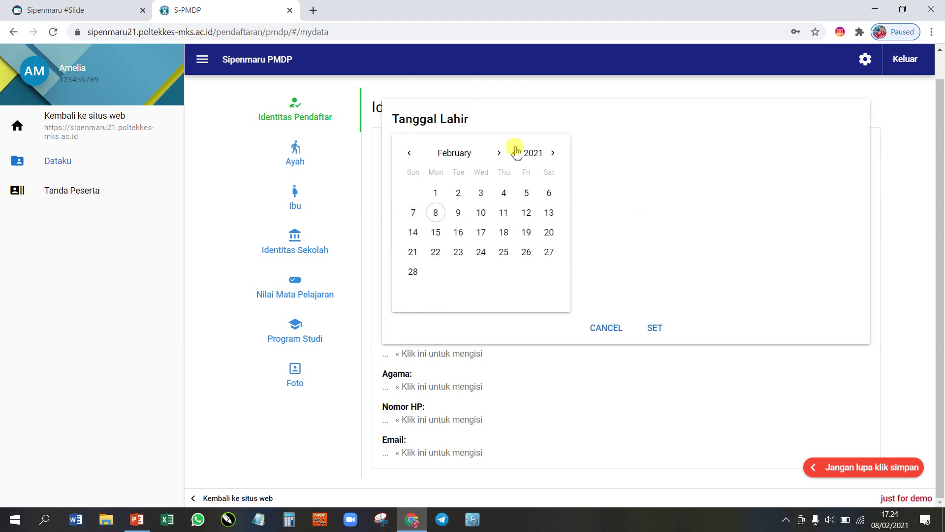
pyautogui.click(534, 153)
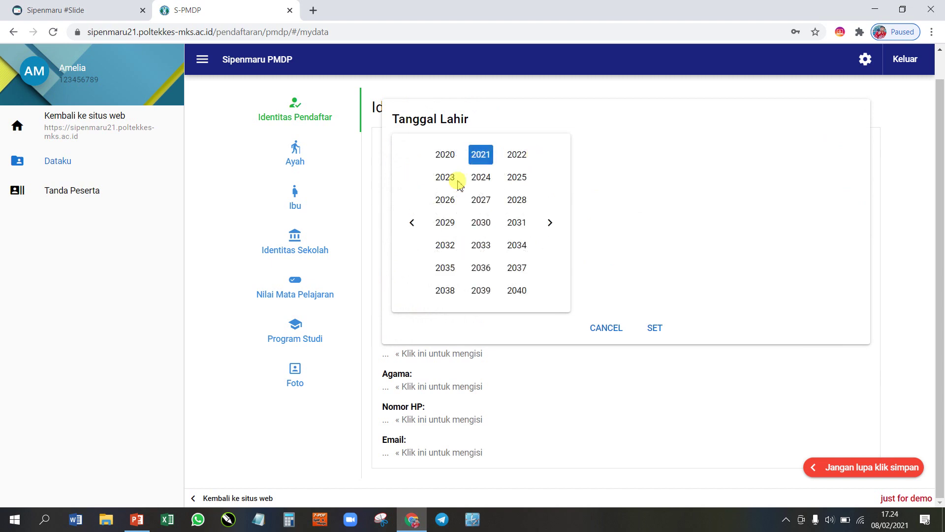
pyautogui.click(414, 223)
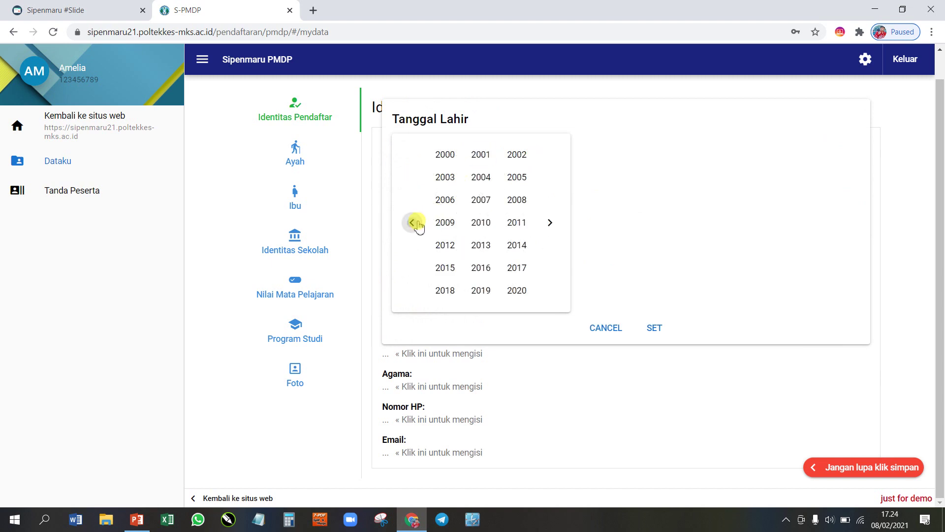
pyautogui.click(445, 224)
pyautogui.click(530, 215)
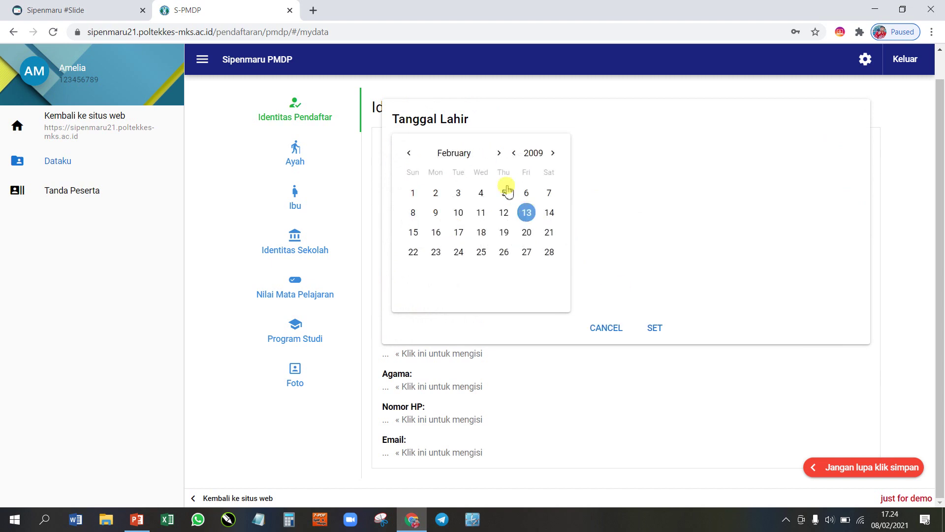
pyautogui.click(460, 153)
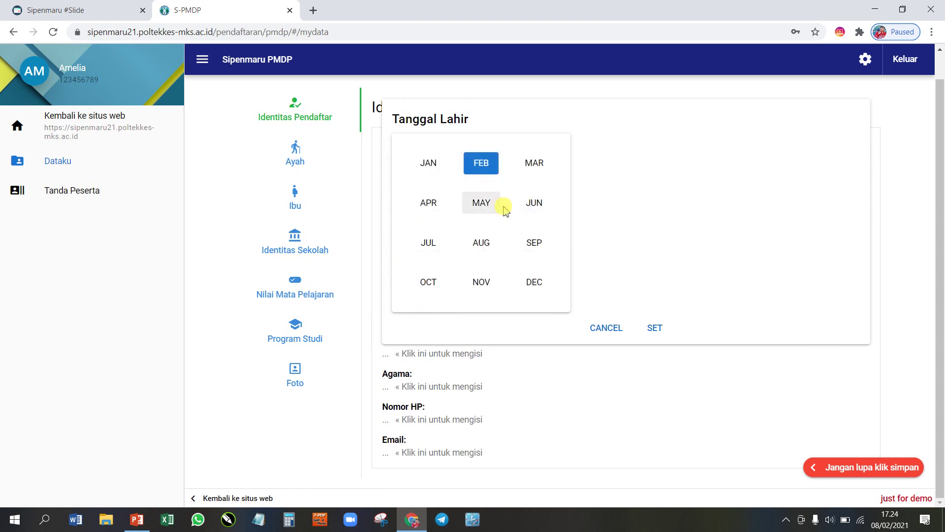
pyautogui.click(488, 204)
pyautogui.click(505, 232)
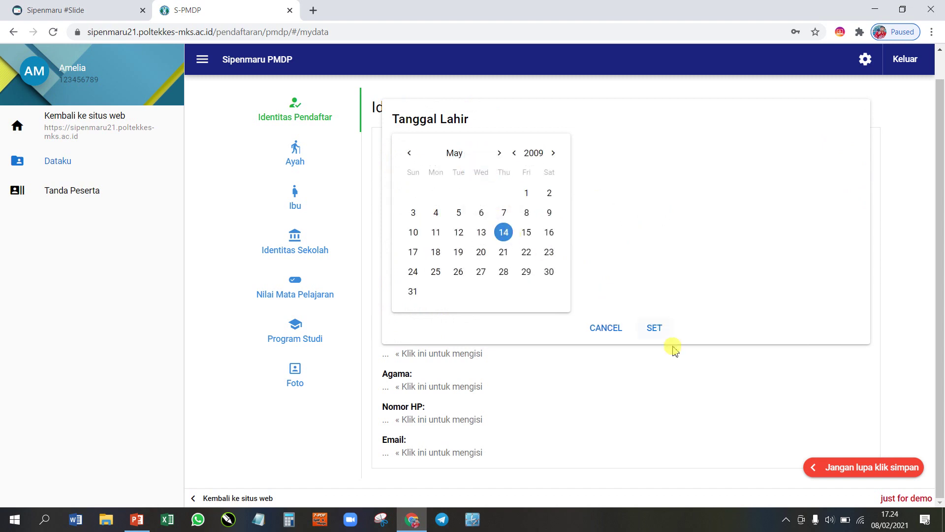
pyautogui.click(656, 329)
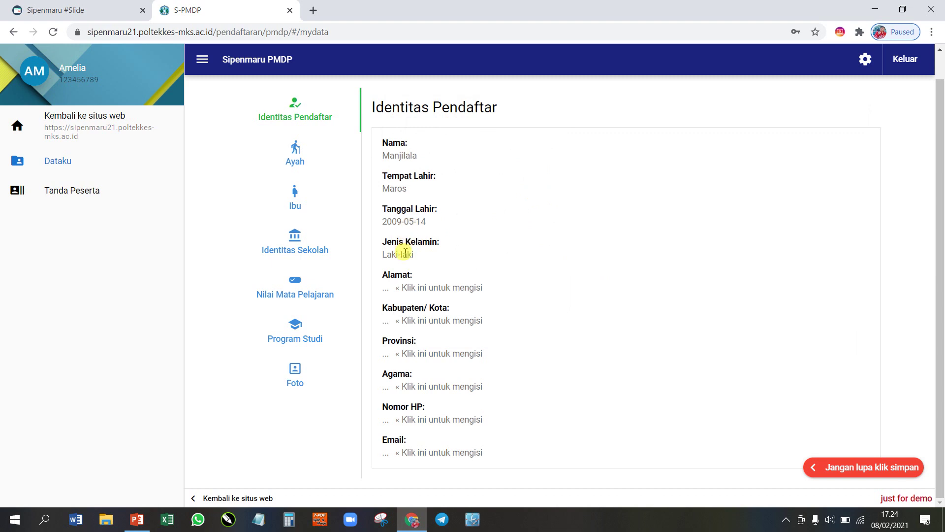
# Step: Keep the gender as Laki-laki, enter the street address, and set the city to Makassar
pyautogui.click(405, 253)
pyautogui.click(487, 258)
pyautogui.click(427, 259)
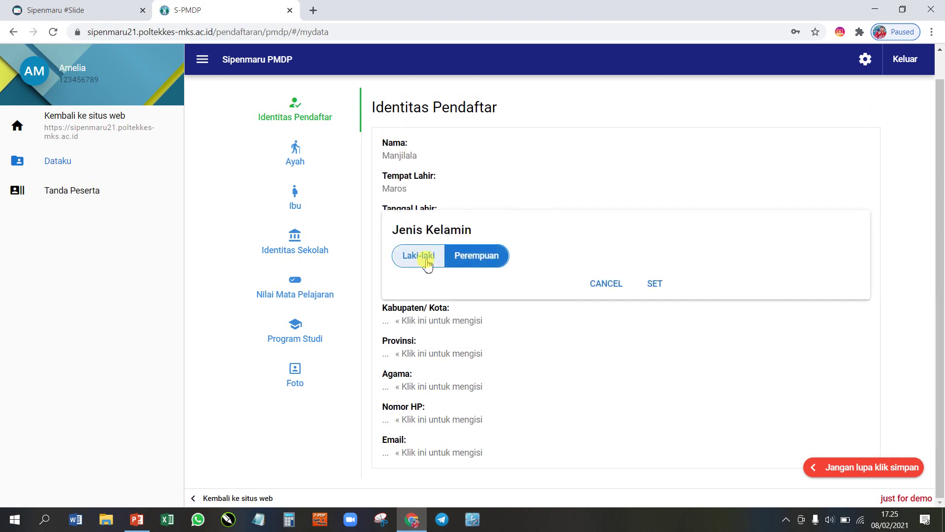
pyautogui.click(655, 285)
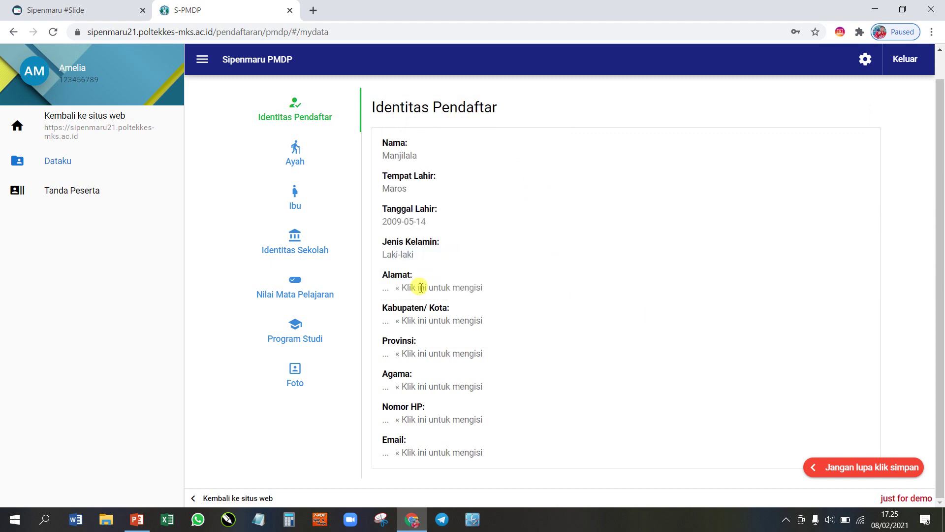
pyautogui.click(418, 289)
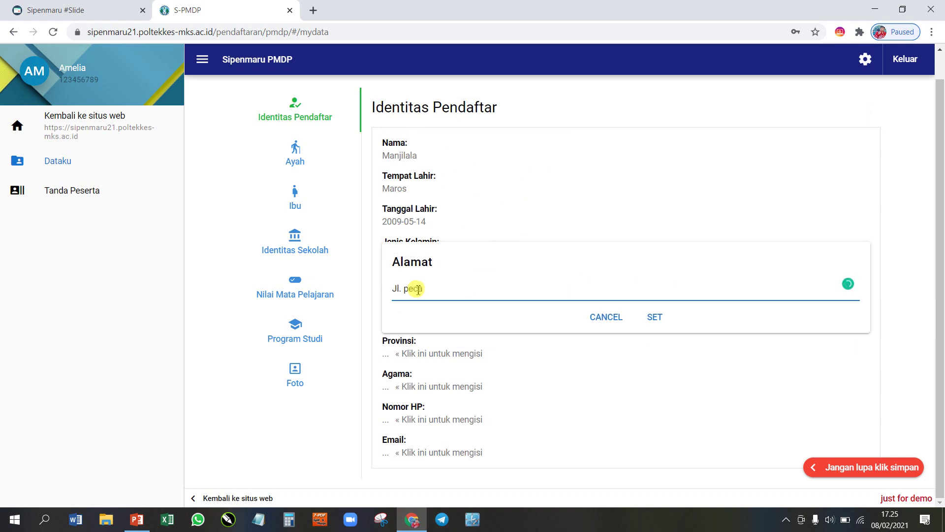
pyautogui.write('Jl. pecperakkang')
pyautogui.click(655, 318)
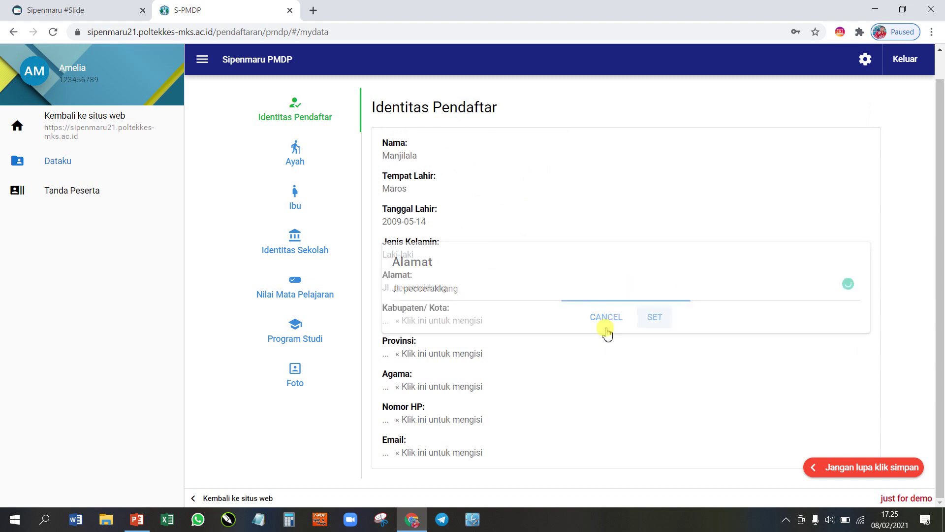
pyautogui.click(428, 325)
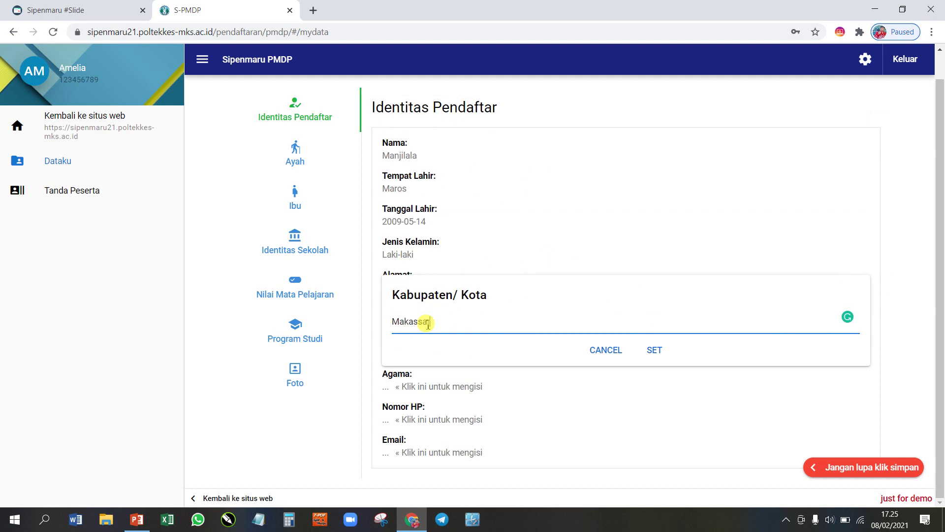
pyautogui.click(656, 351)
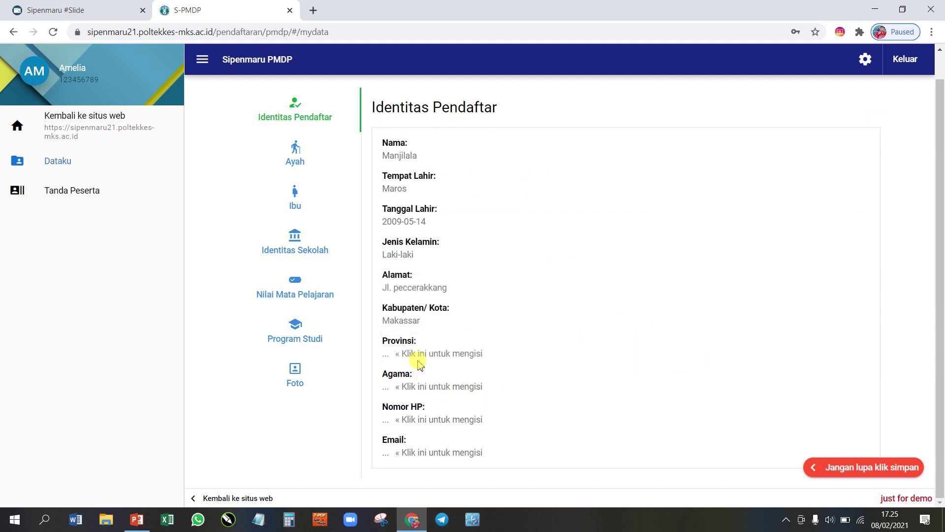
# Step: Set the applicant's province to Riau and religion to Islam
pyautogui.click(416, 356)
pyautogui.click(435, 369)
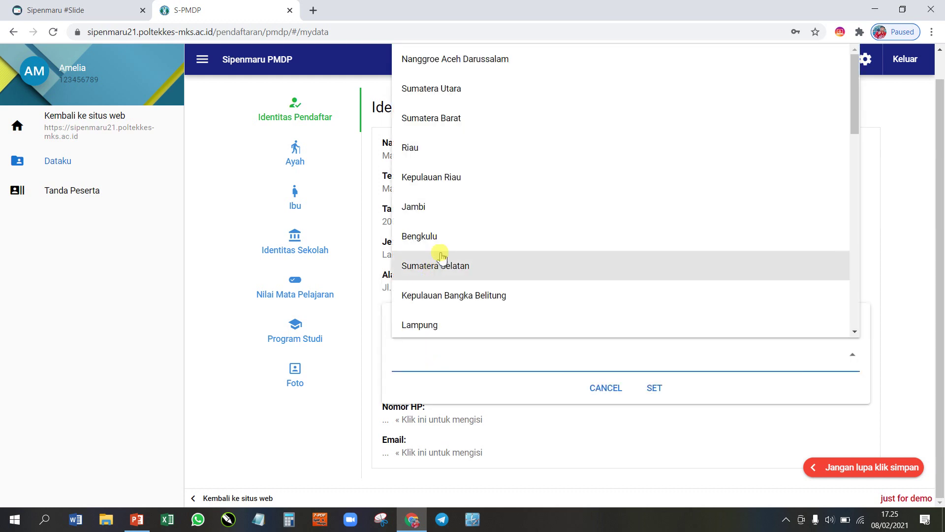
pyautogui.click(424, 163)
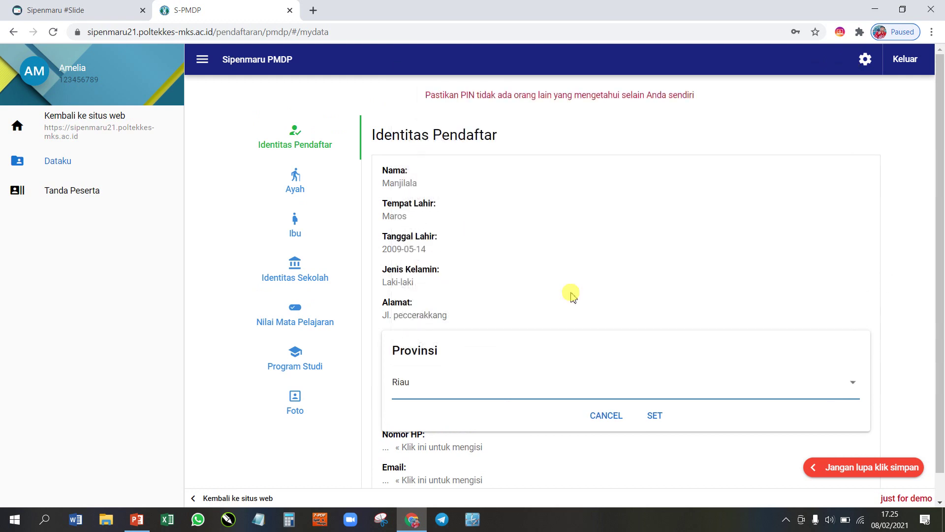
pyautogui.click(655, 417)
pyautogui.scroll(-1, 439, 374)
pyautogui.click(435, 387)
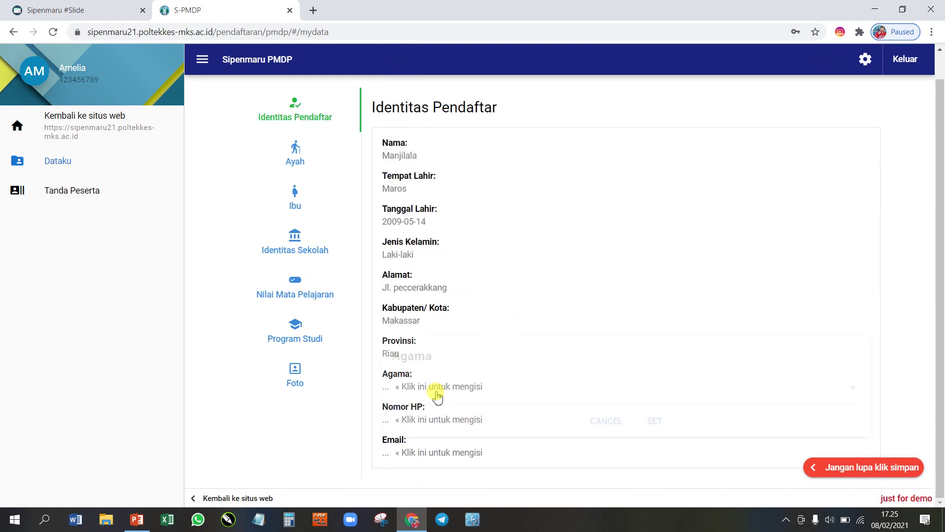
pyautogui.click(434, 389)
pyautogui.click(413, 210)
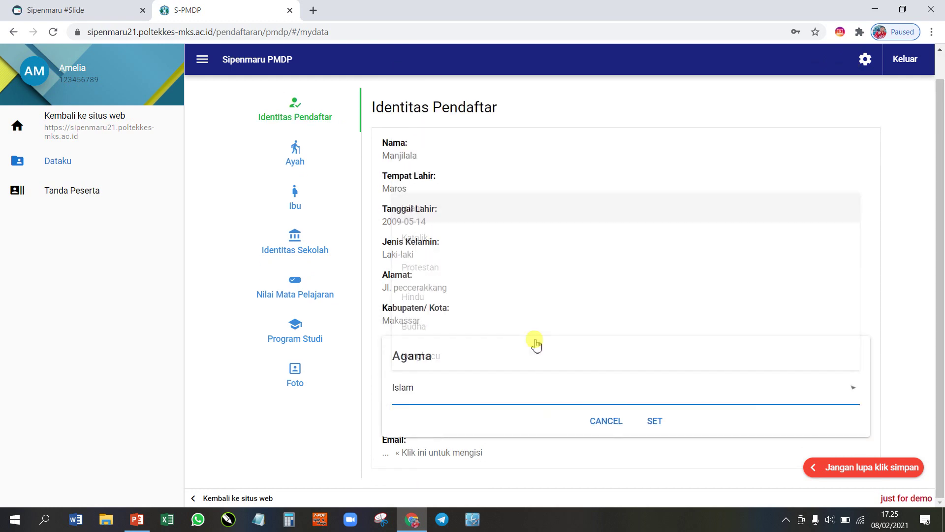
pyautogui.click(653, 429)
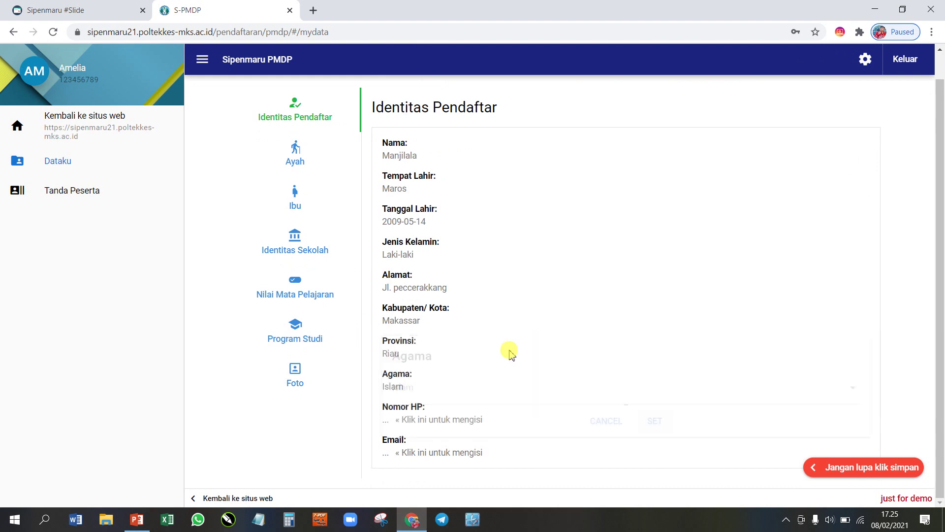
# Step: Save the applicant's phone number and enter the applicant's e-mail address
pyautogui.click(428, 421)
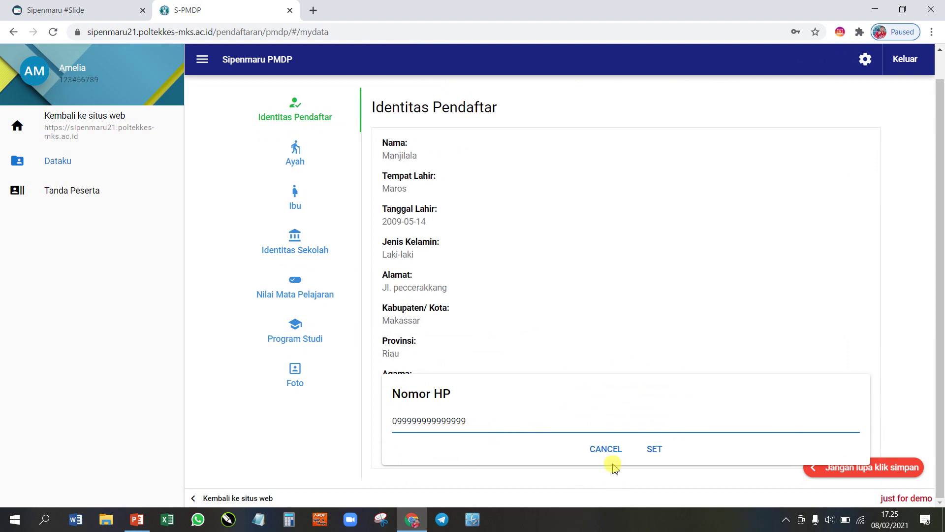
pyautogui.click(651, 452)
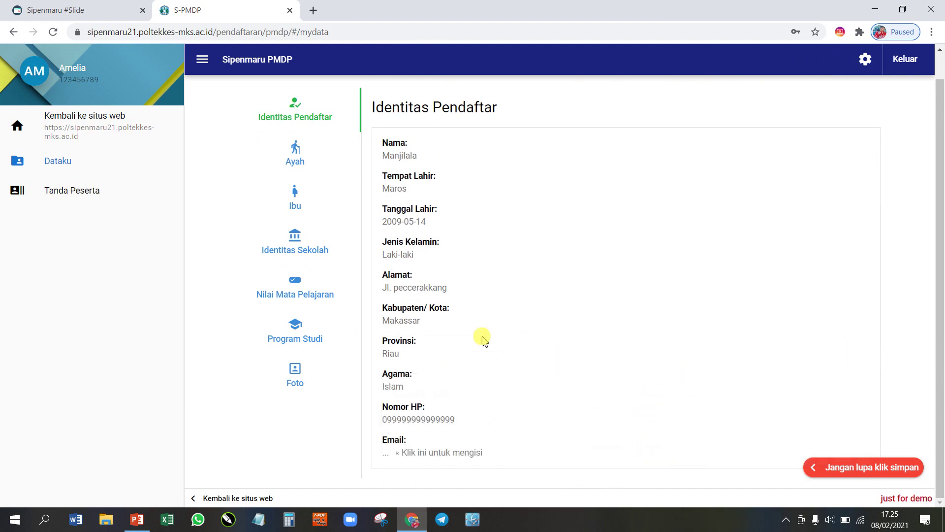
pyautogui.click(424, 449)
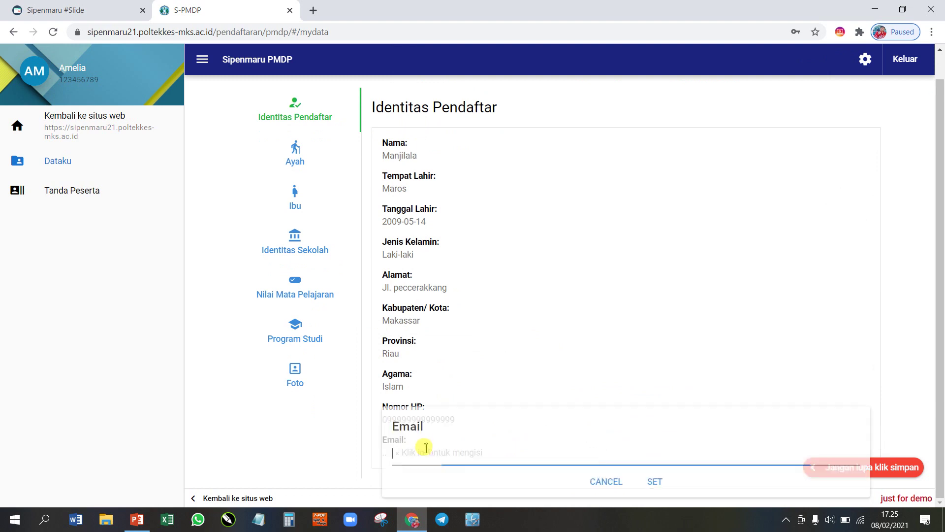
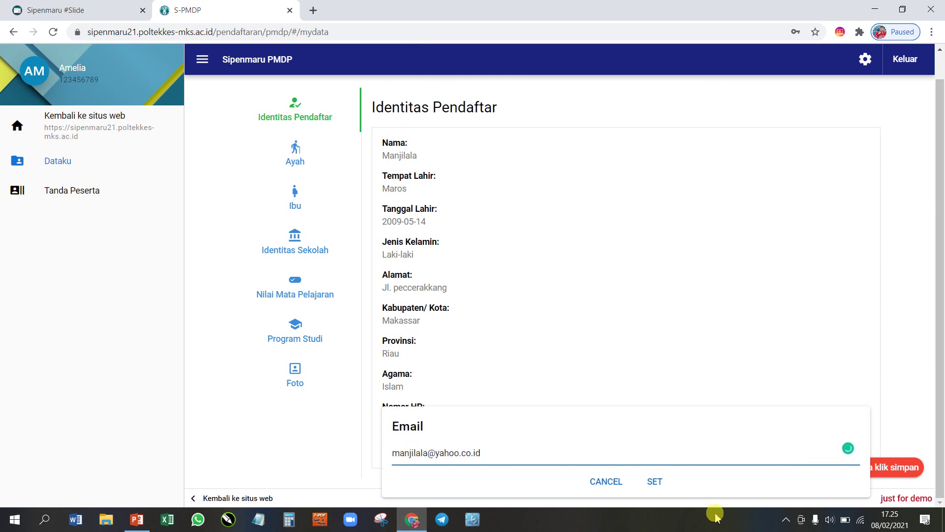
pyautogui.click(656, 482)
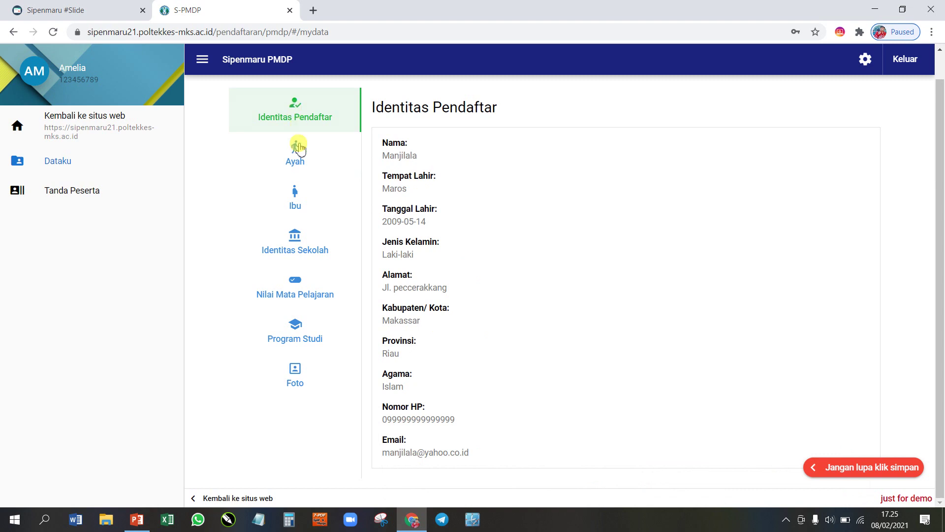
# Step: In the Ayah section, enter the father's name and set his education to SD
pyautogui.click(293, 158)
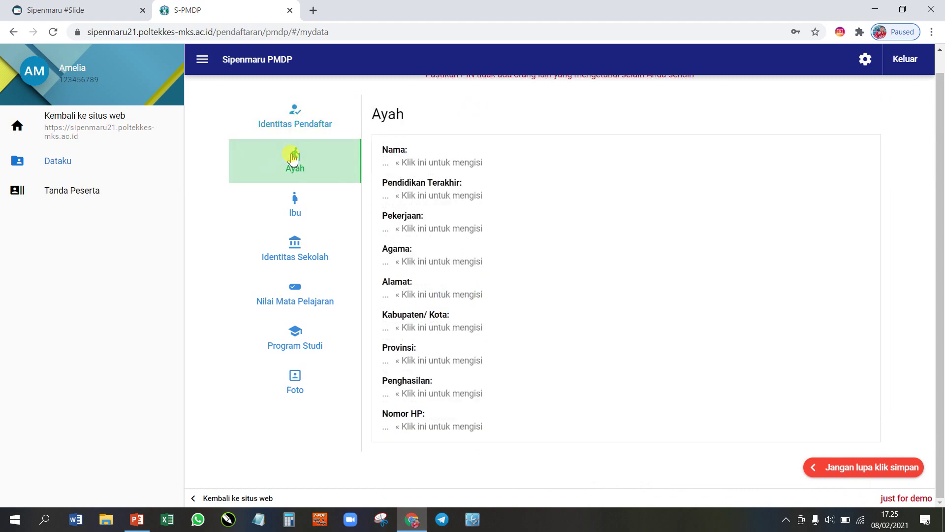
pyautogui.click(471, 162)
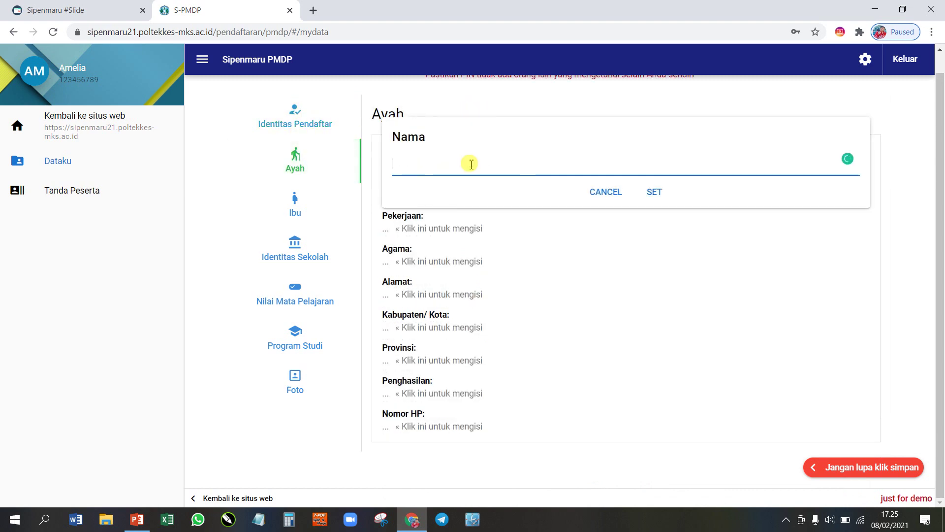
pyautogui.write('H. Sulaeman')
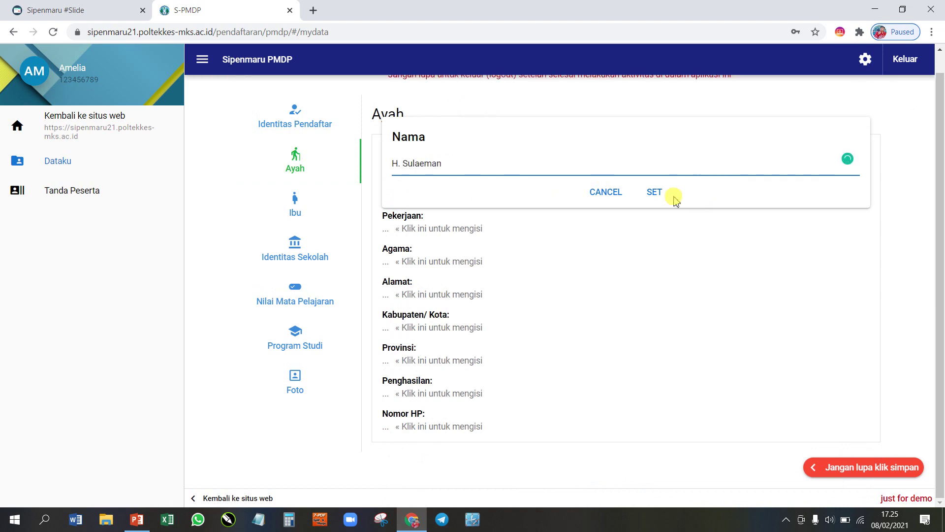
pyautogui.click(655, 192)
pyautogui.click(458, 195)
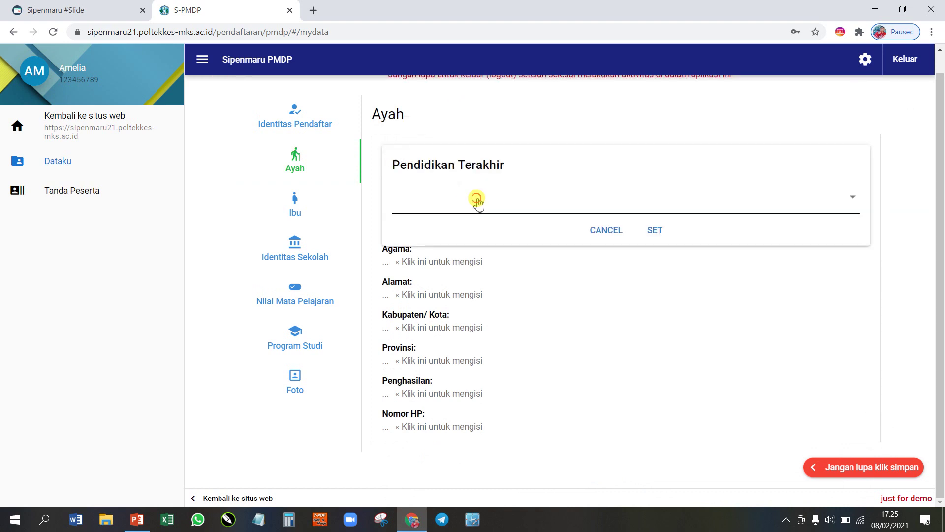
pyautogui.click(478, 201)
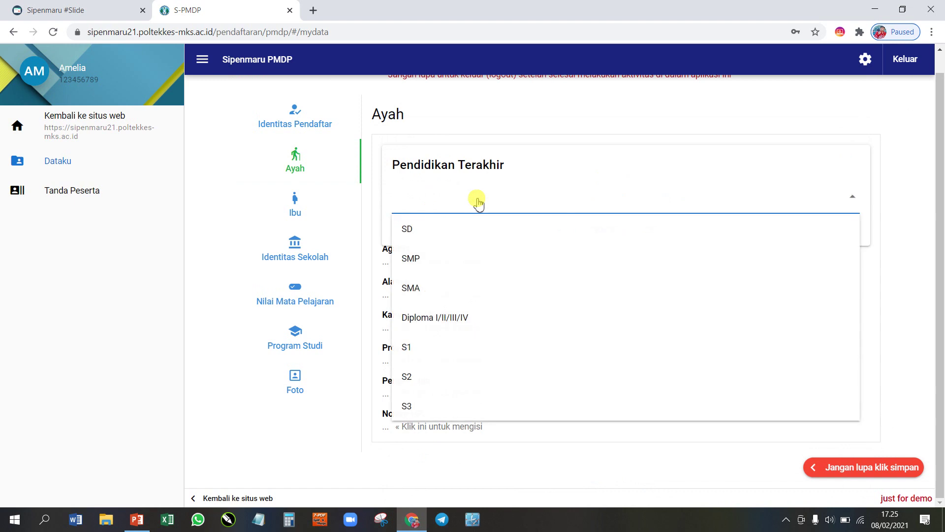
pyautogui.click(453, 229)
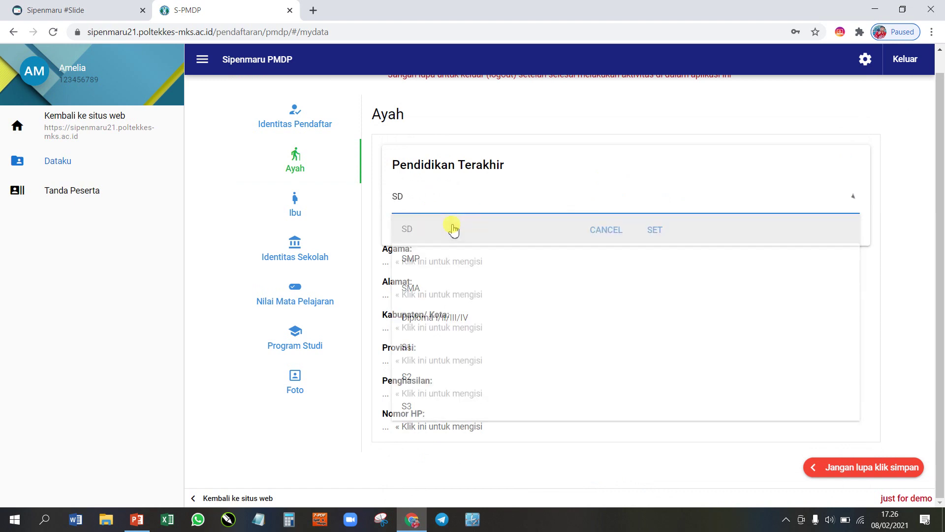
pyautogui.click(653, 234)
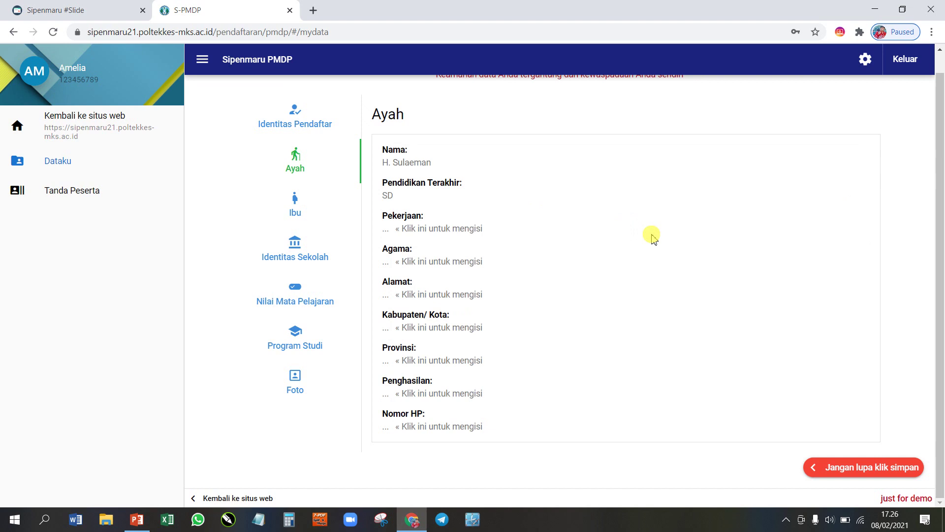
# Step: Set the father's occupation to Petani and religion to Islam
pyautogui.click(423, 229)
pyautogui.click(427, 236)
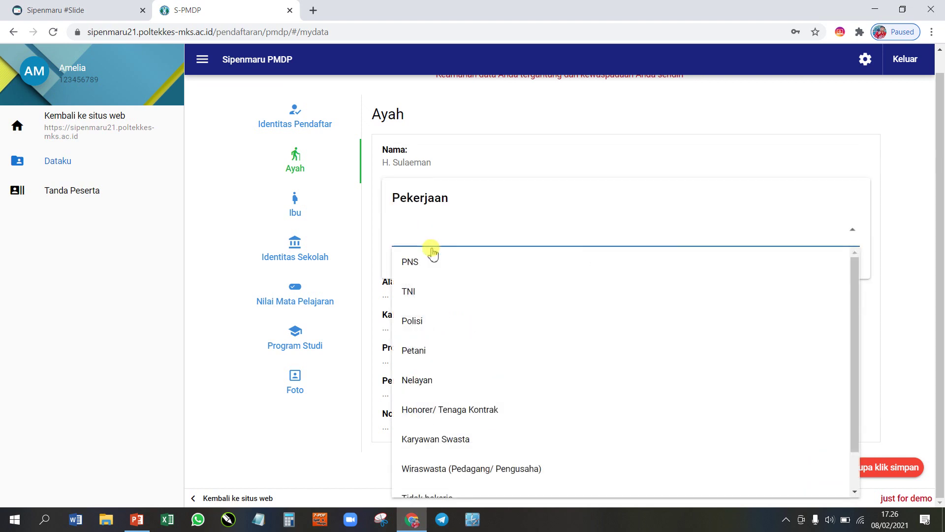
pyautogui.click(436, 350)
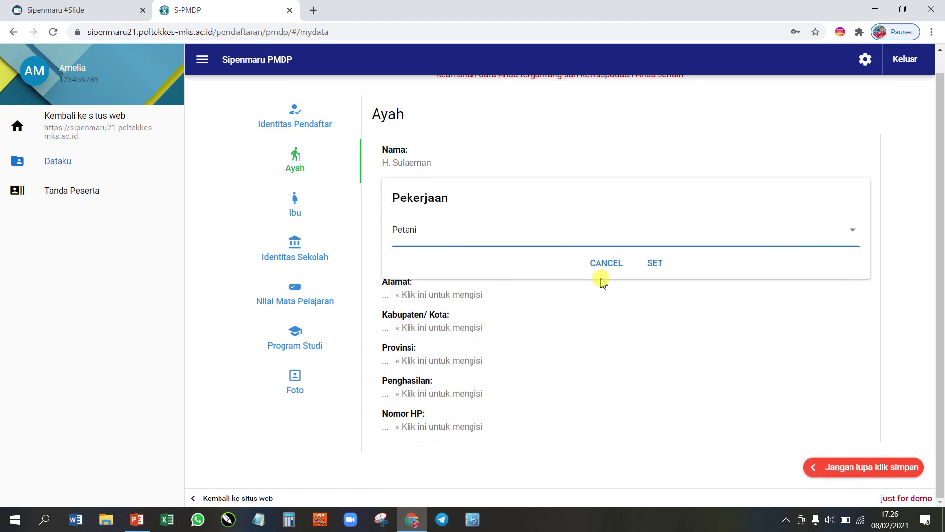
pyautogui.click(654, 263)
pyautogui.click(427, 261)
pyautogui.click(429, 266)
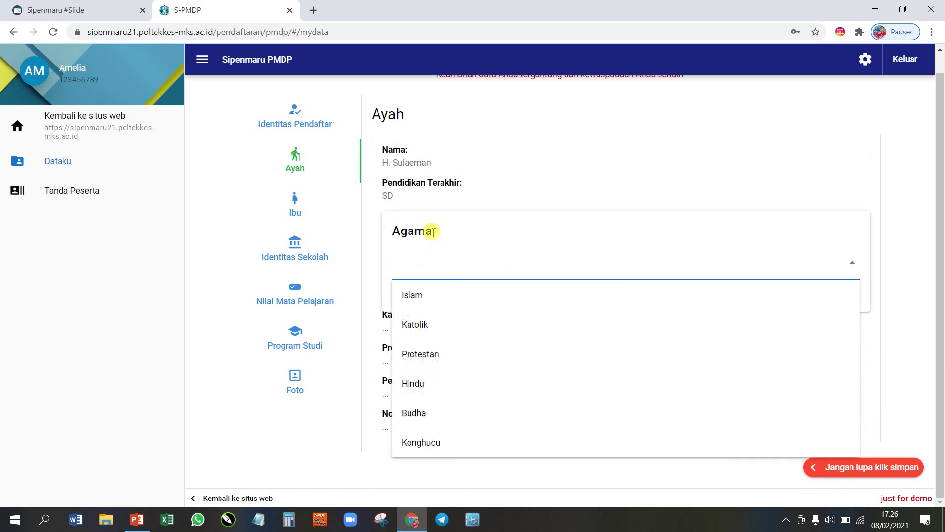
pyautogui.click(424, 293)
pyautogui.click(654, 296)
# Step: Save the father's address, city Makassar, and province Kepulauan Bangka Belitung
pyautogui.click(418, 290)
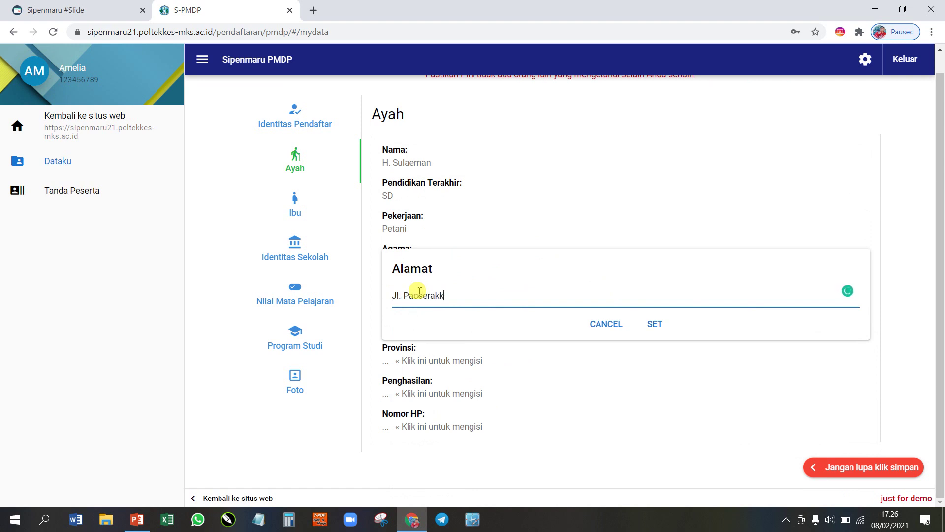
pyautogui.click(654, 323)
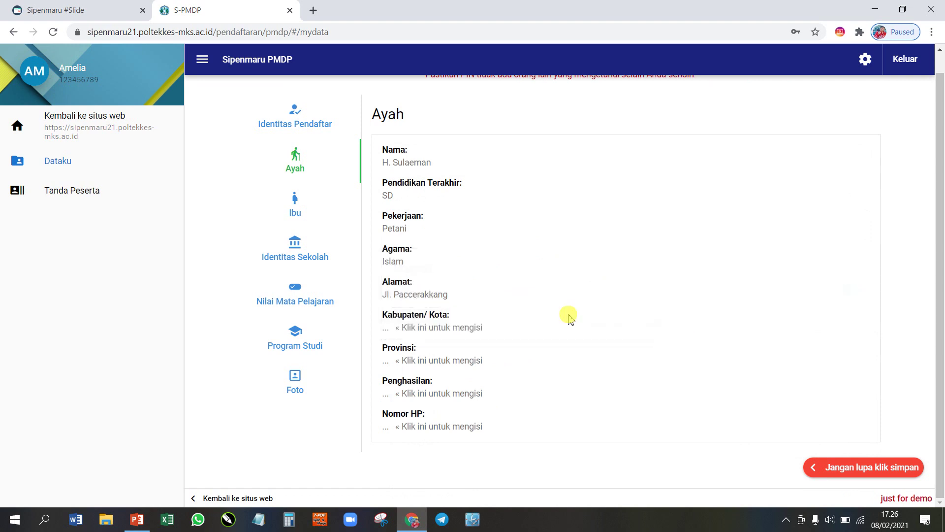
pyautogui.click(411, 328)
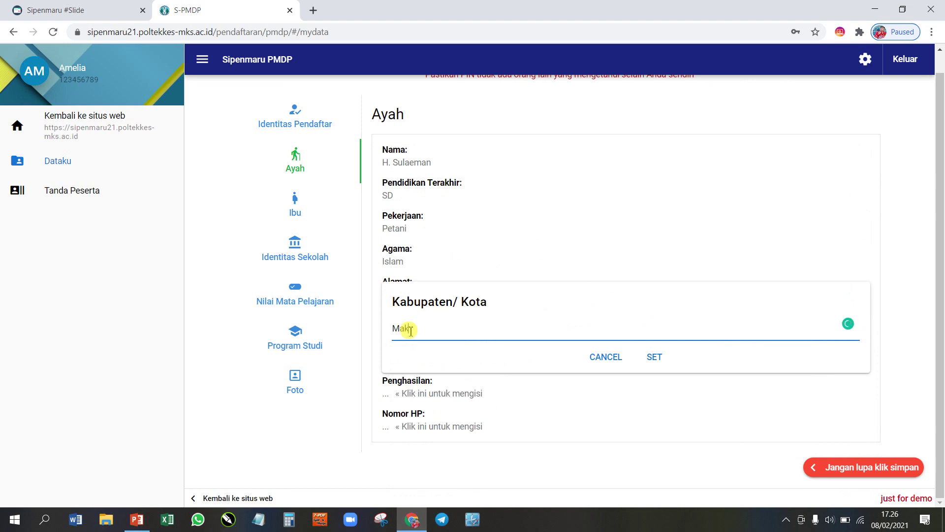
pyautogui.click(656, 359)
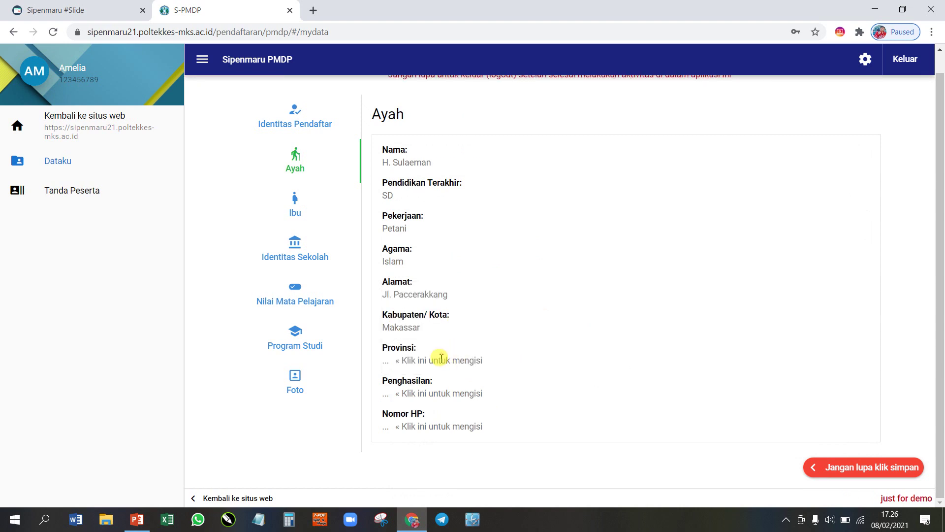
pyautogui.click(441, 358)
pyautogui.click(401, 359)
pyautogui.click(437, 302)
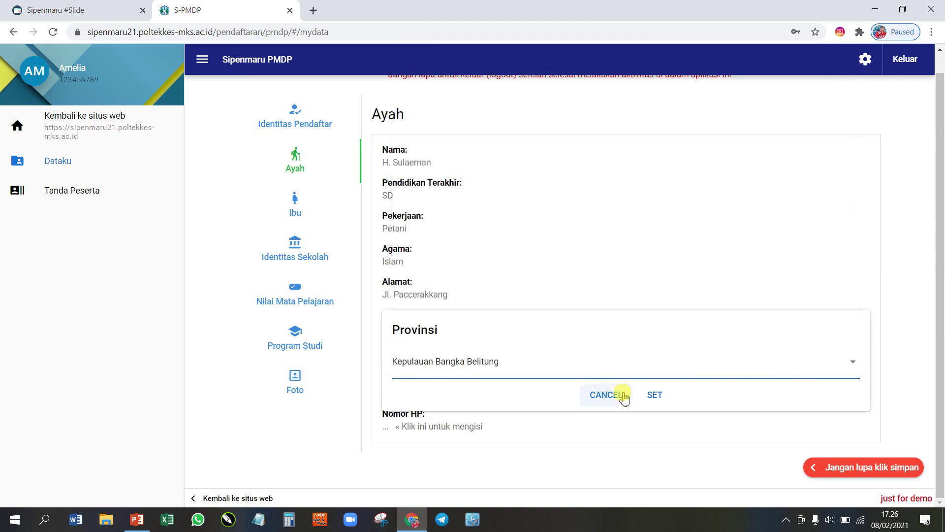
pyautogui.click(653, 395)
# Step: Set the father's monthly income to Rp 1.000.000 and save his phone number
pyautogui.click(459, 394)
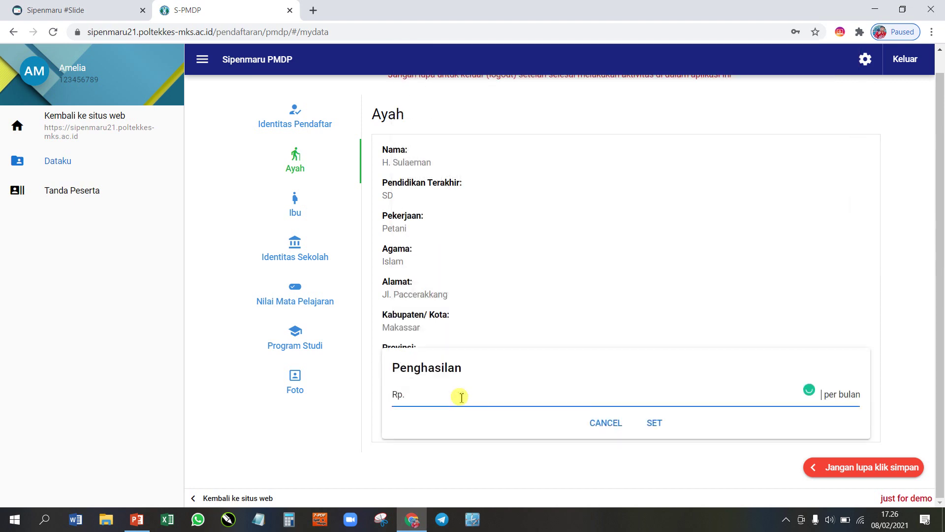
pyautogui.write('1.0')
pyautogui.write('00.000')
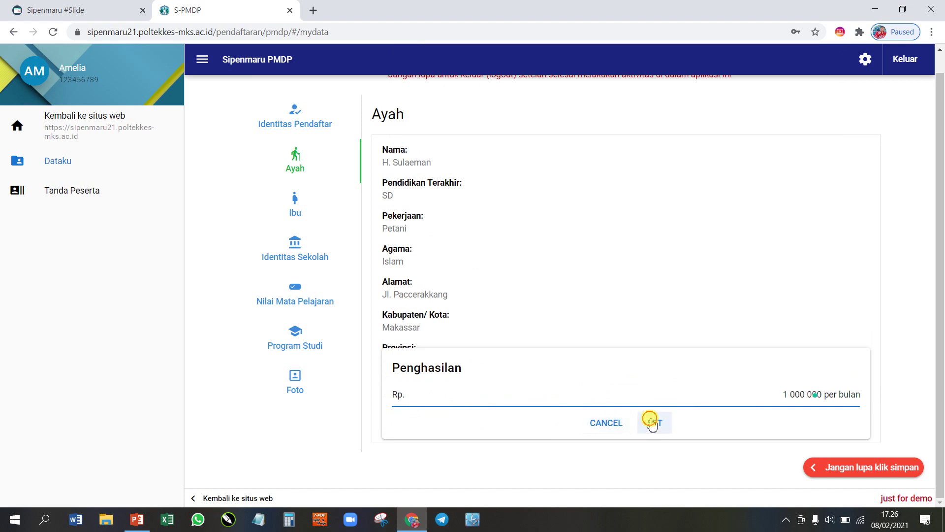
pyautogui.click(654, 422)
pyautogui.click(419, 427)
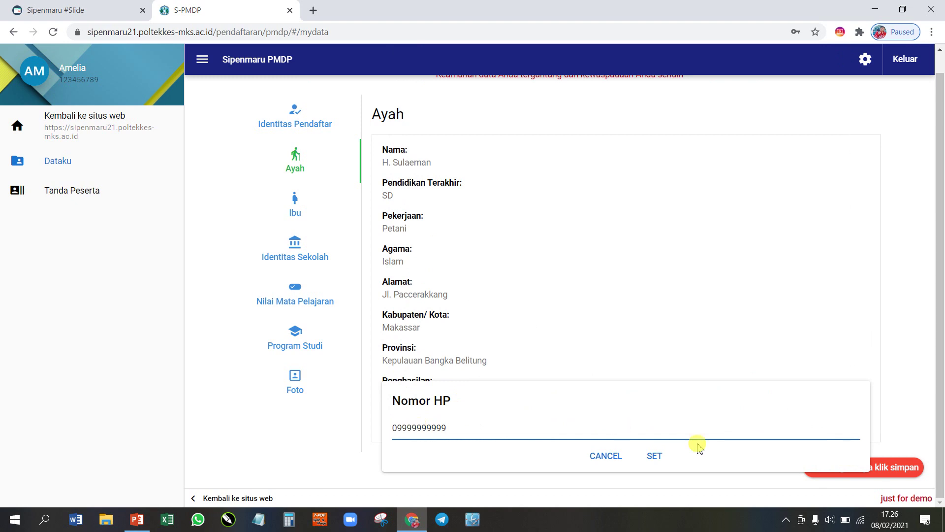
pyautogui.click(655, 456)
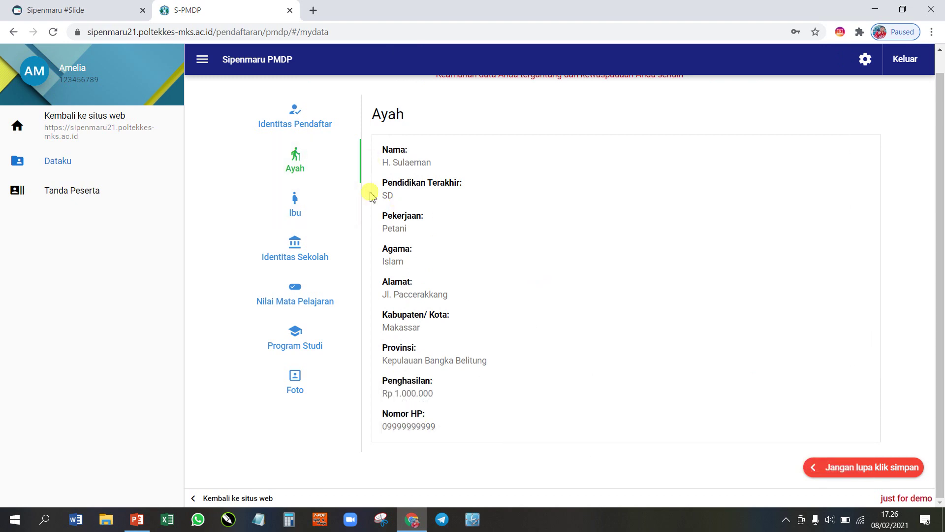
# Step: In the Ibu section, enter the mother's name and set her education to SD
pyautogui.click(295, 206)
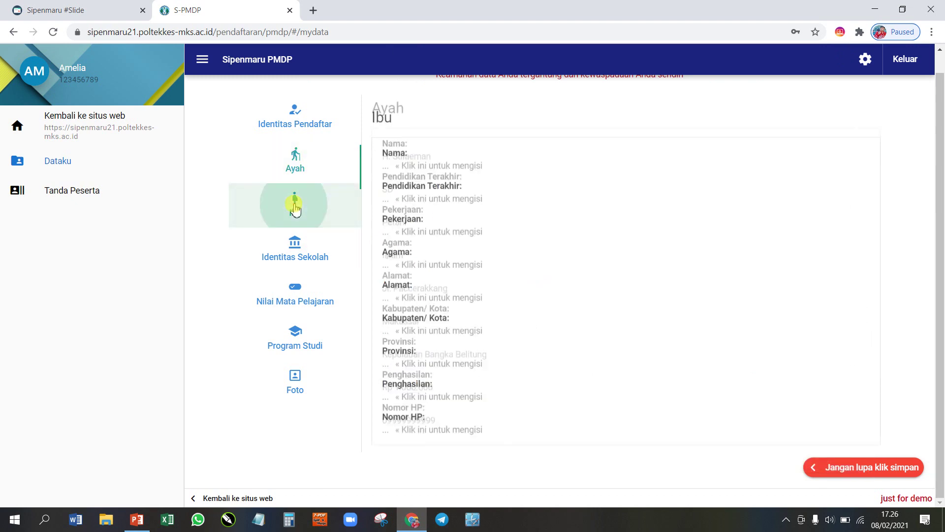
pyautogui.click(402, 162)
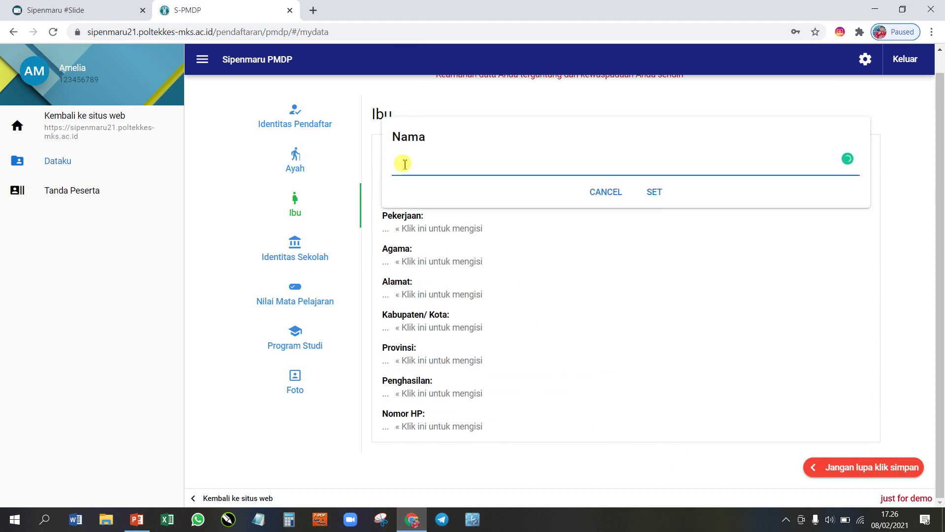
pyautogui.write('Hj. Ratu')
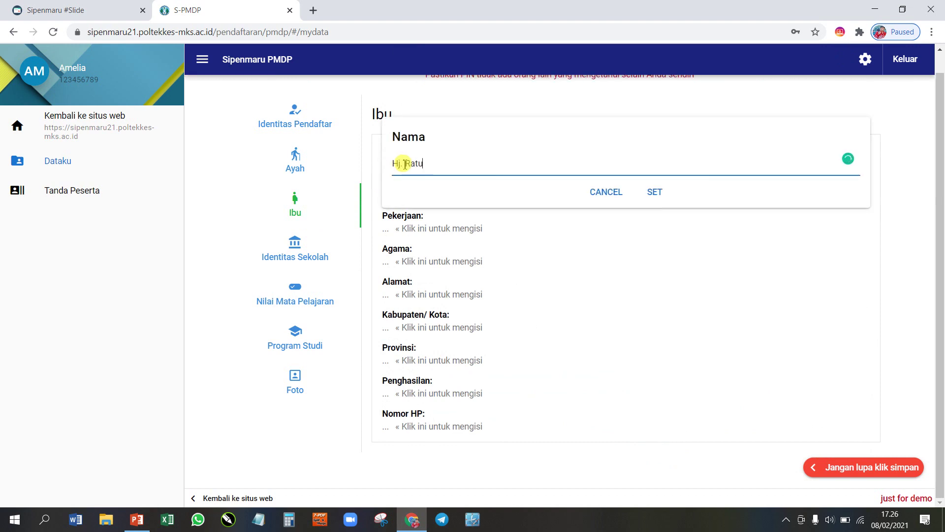
pyautogui.click(656, 192)
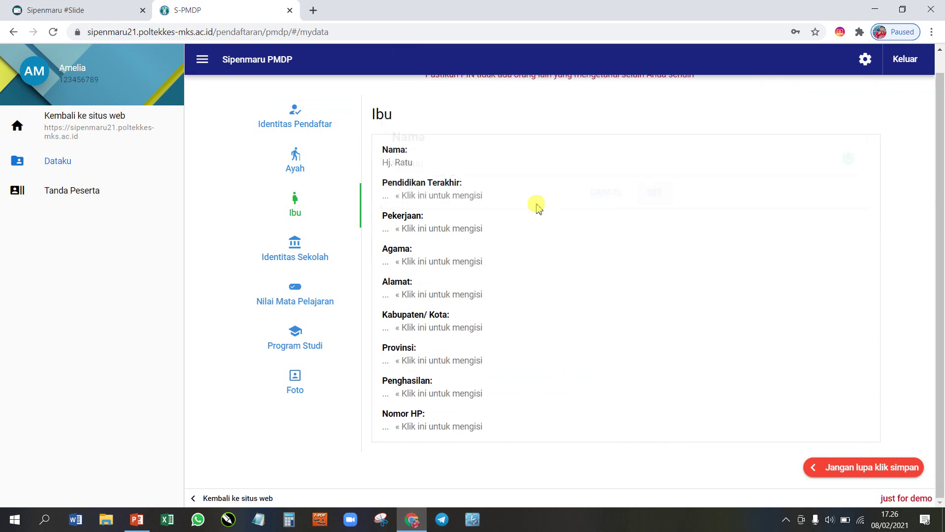
pyautogui.click(463, 196)
pyautogui.click(459, 208)
pyautogui.click(433, 228)
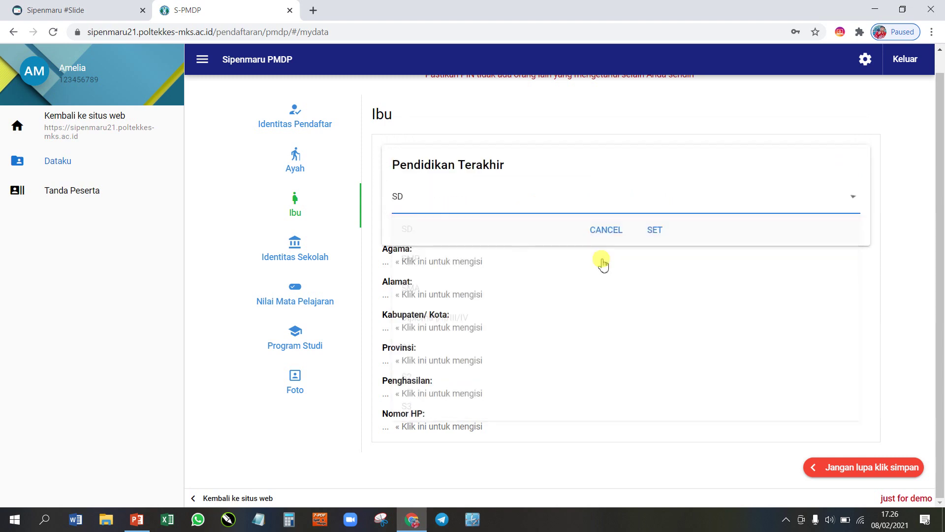
pyautogui.click(653, 232)
# Step: Set the mother's religion to Islam and her occupation to Ibu Rumah Tangga
pyautogui.click(424, 231)
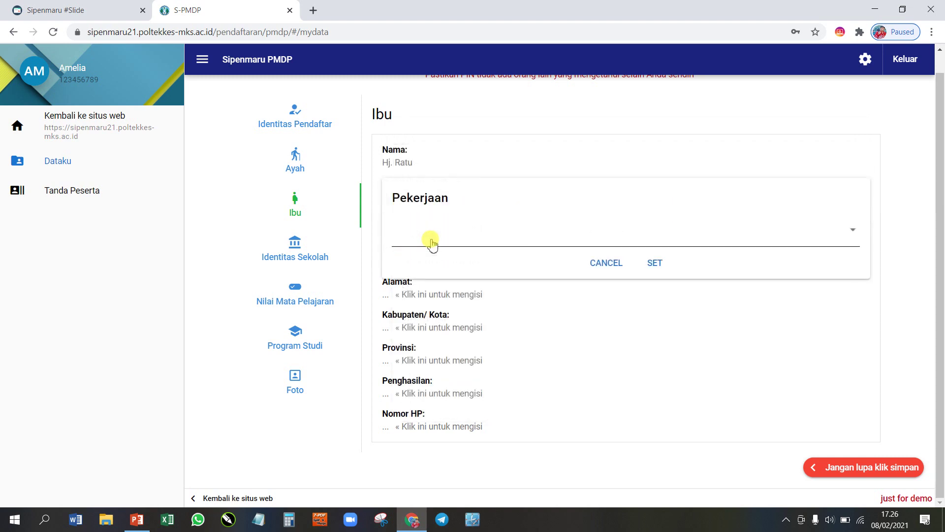
pyautogui.click(430, 241)
pyautogui.click(453, 351)
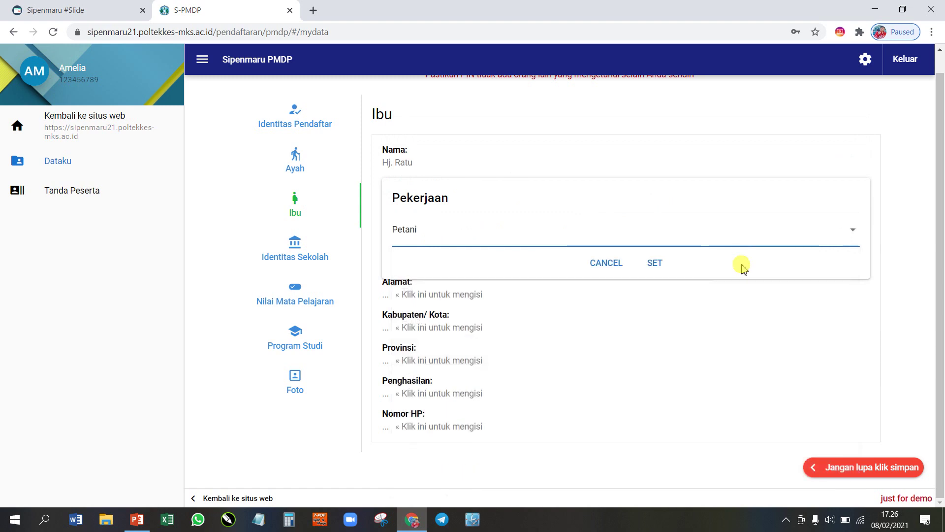
pyautogui.click(654, 262)
pyautogui.click(441, 262)
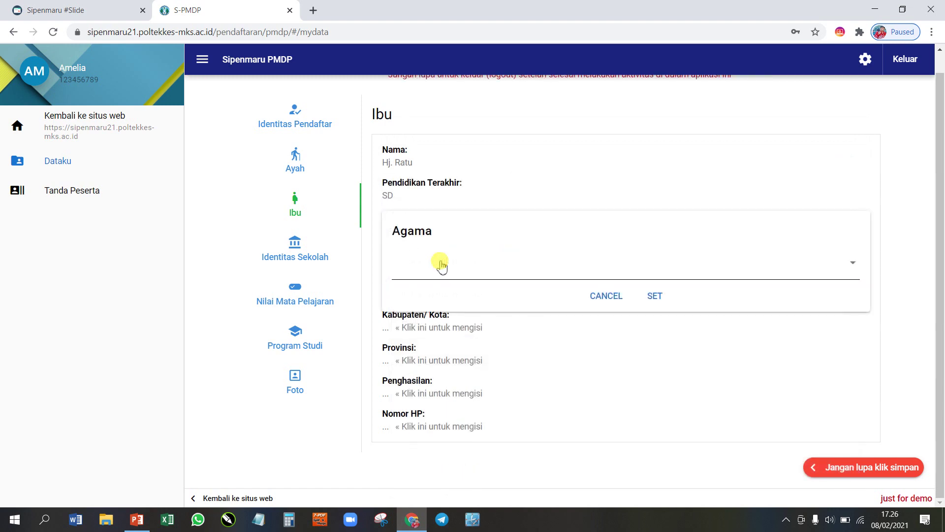
pyautogui.click(499, 268)
pyautogui.click(447, 300)
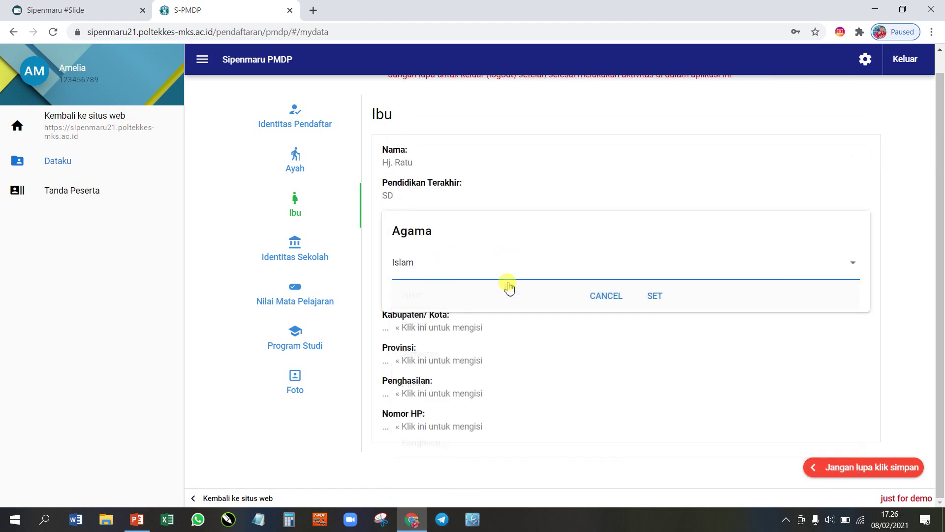
pyautogui.click(658, 297)
pyautogui.click(410, 231)
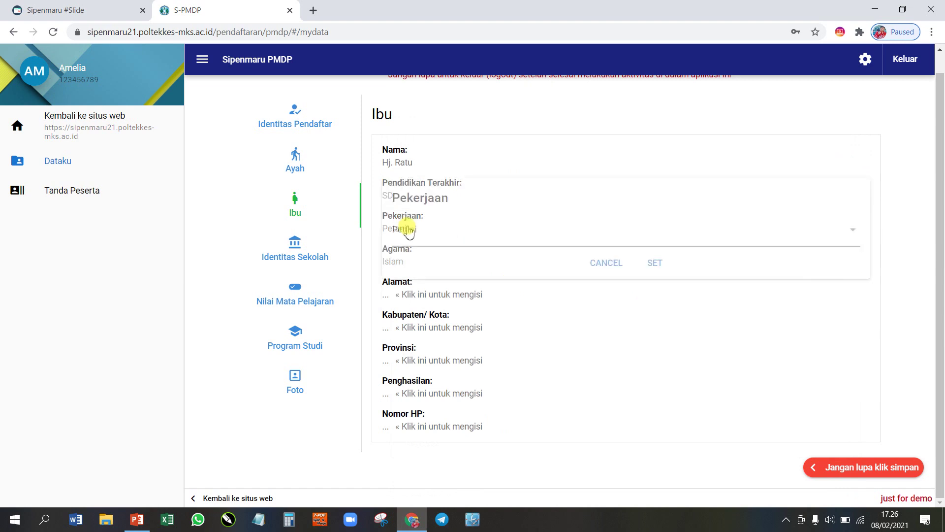
pyautogui.click(415, 236)
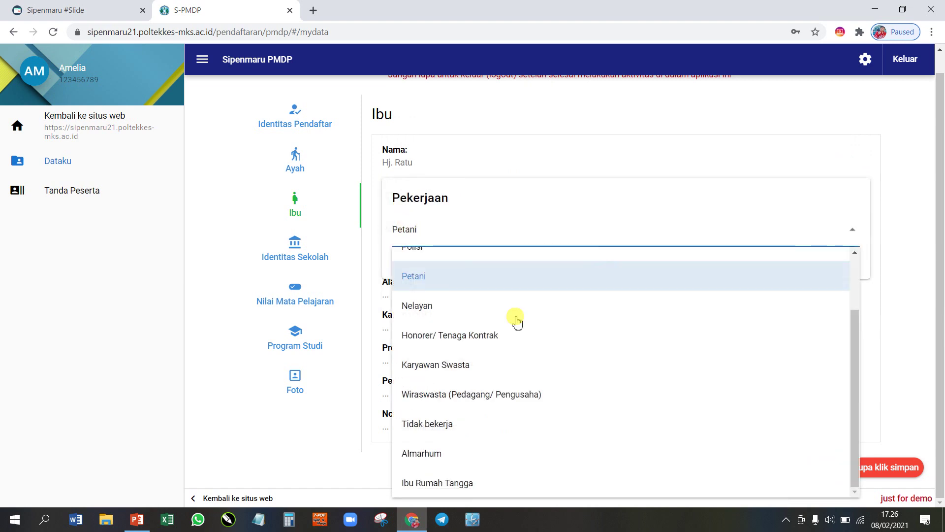
pyautogui.click(465, 483)
pyautogui.click(657, 264)
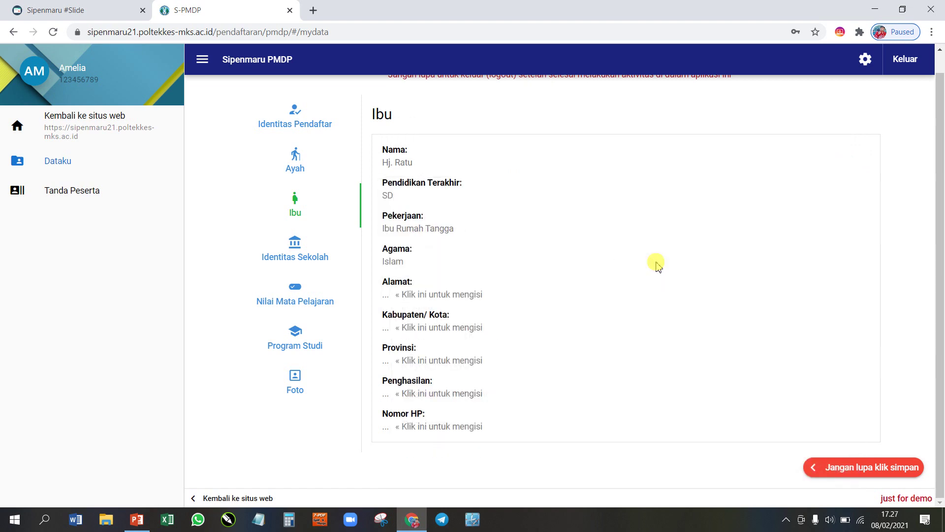
# Step: Enter the mother's street address, city Makassar, and province Lampung
pyautogui.click(422, 295)
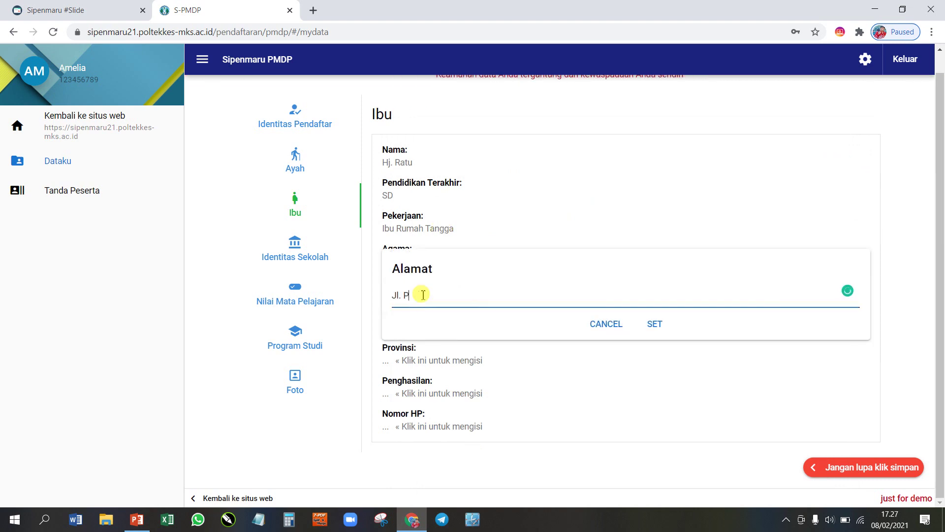
pyautogui.write('Jl. Paccerakkang')
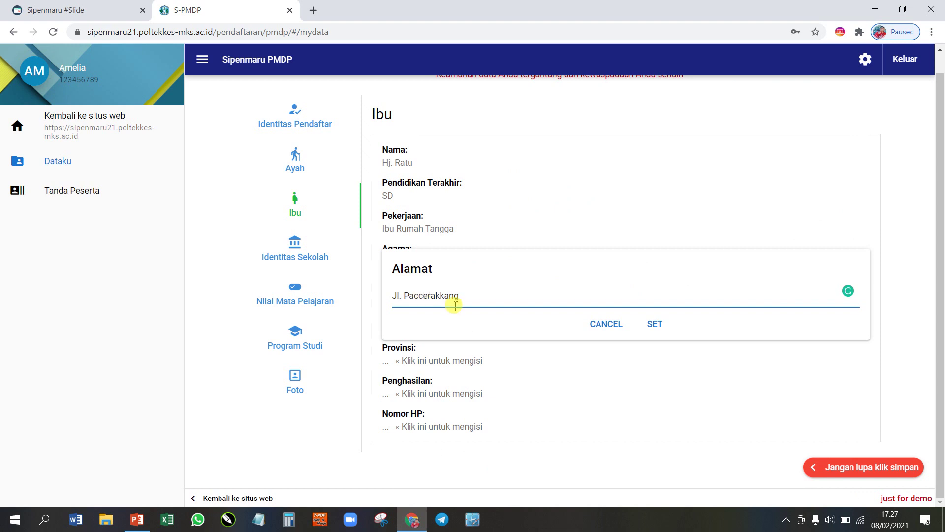
pyautogui.click(654, 323)
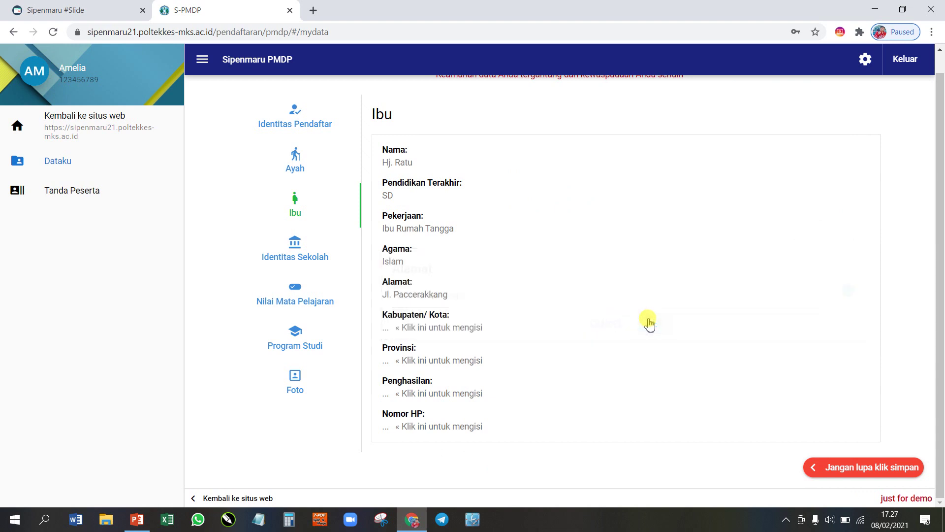
pyautogui.click(406, 326)
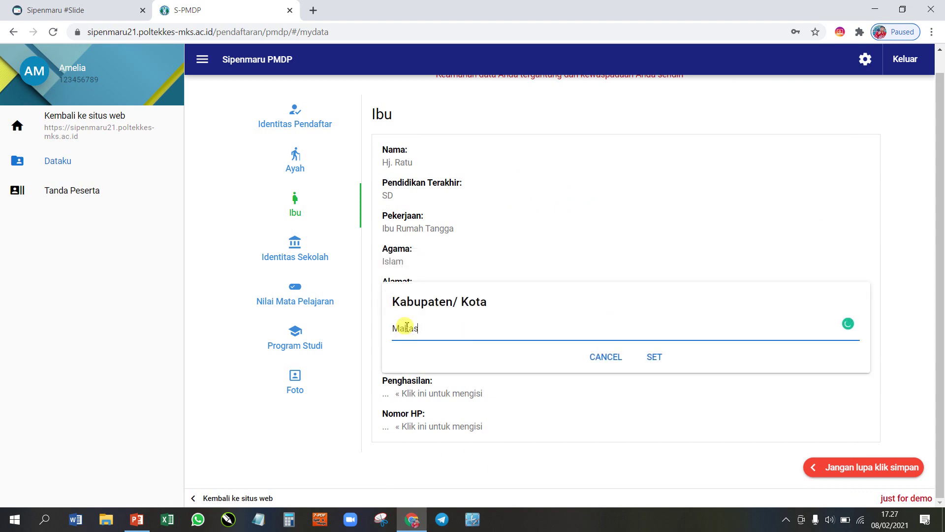
pyautogui.write('Makassar')
pyautogui.click(654, 357)
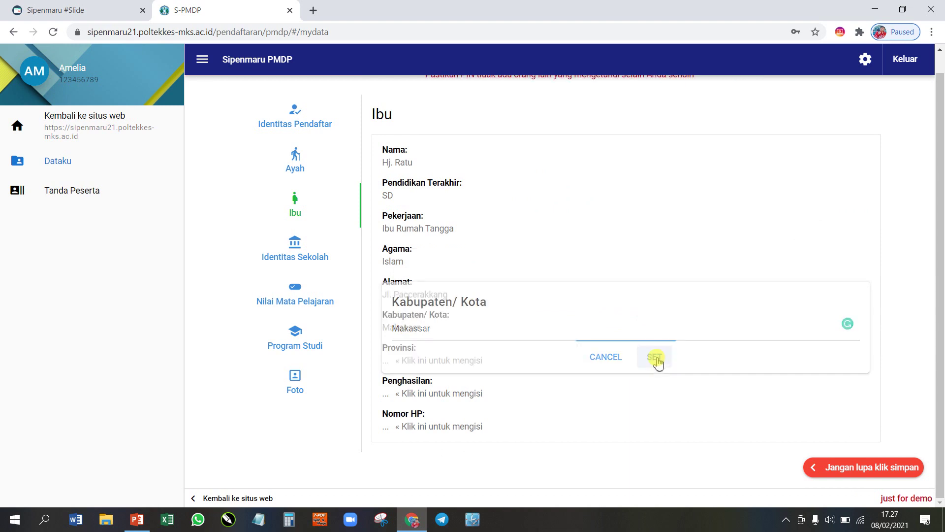
pyautogui.click(430, 360)
pyautogui.click(418, 363)
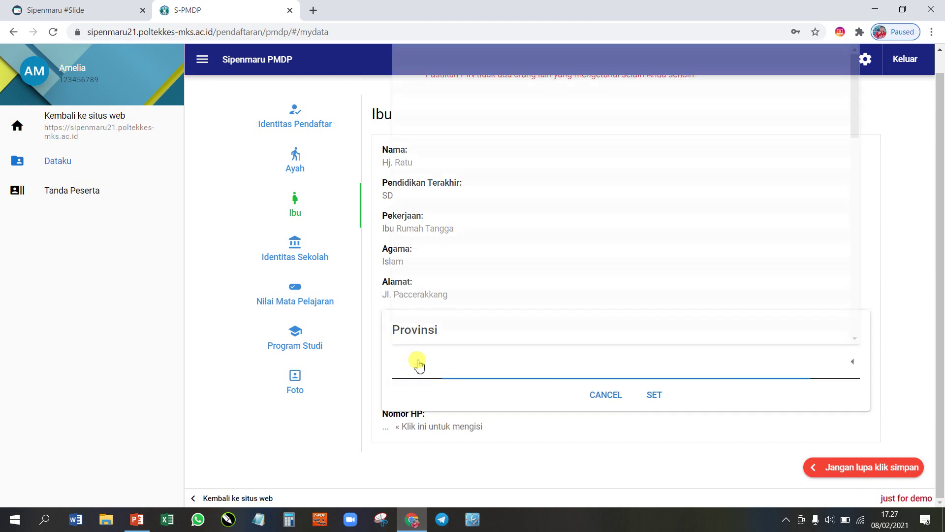
pyautogui.click(433, 326)
pyautogui.click(652, 395)
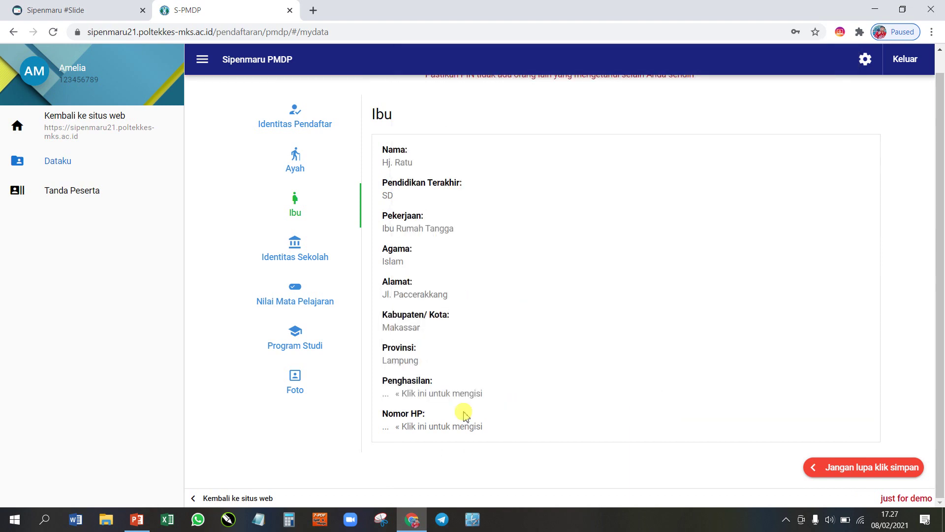
# Step: Set the mother's income to Rp 0 and enter her phone number
pyautogui.click(439, 393)
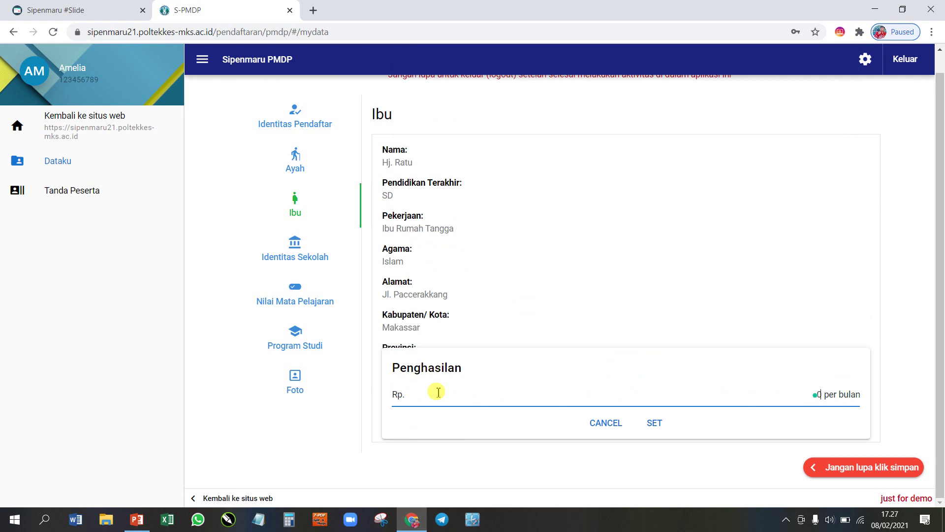
pyautogui.click(654, 423)
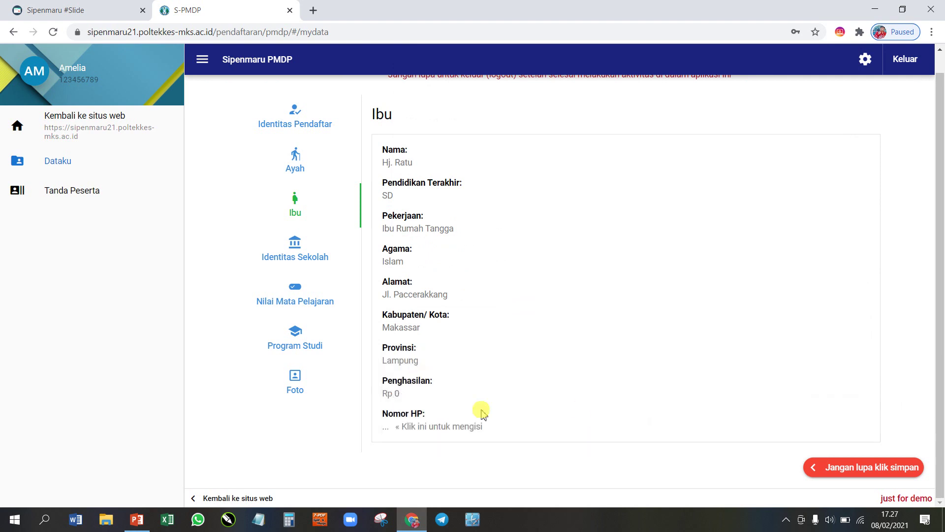
pyautogui.click(435, 427)
pyautogui.write('09')
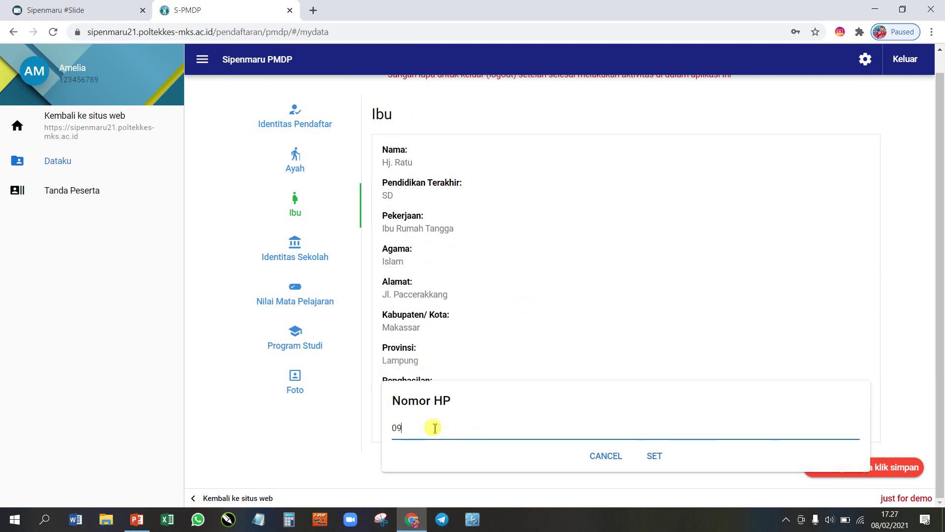
pyautogui.write('999999')
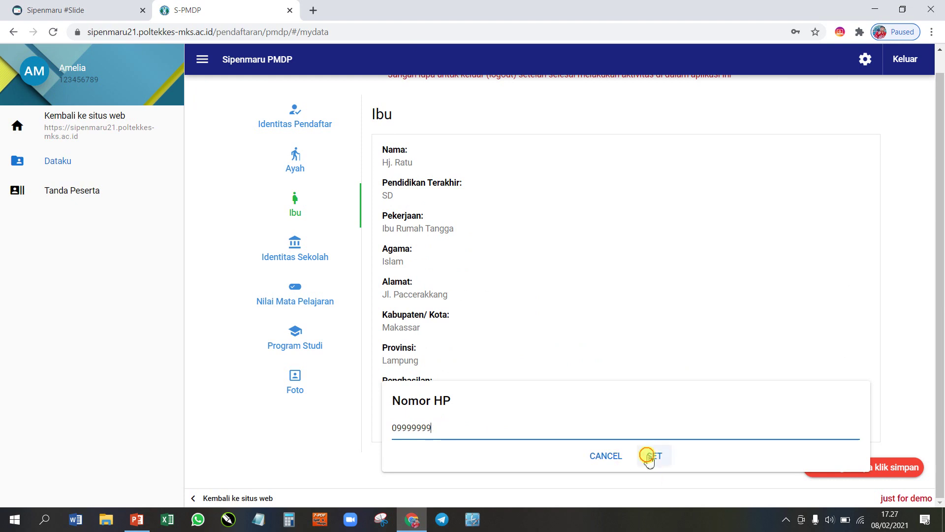
pyautogui.click(649, 458)
# Step: In Identitas Sekolah, set the school name to SMA PERGIS and level to SMA
pyautogui.click(302, 245)
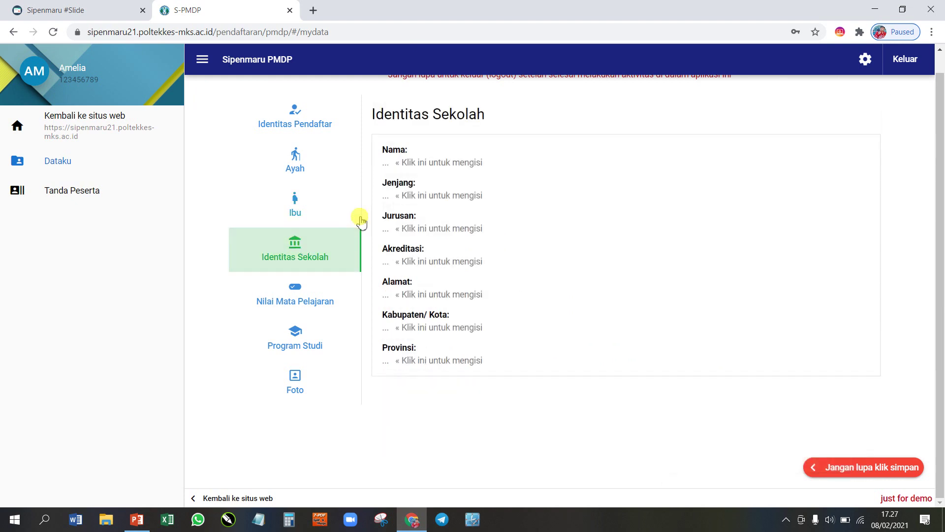
pyautogui.click(406, 162)
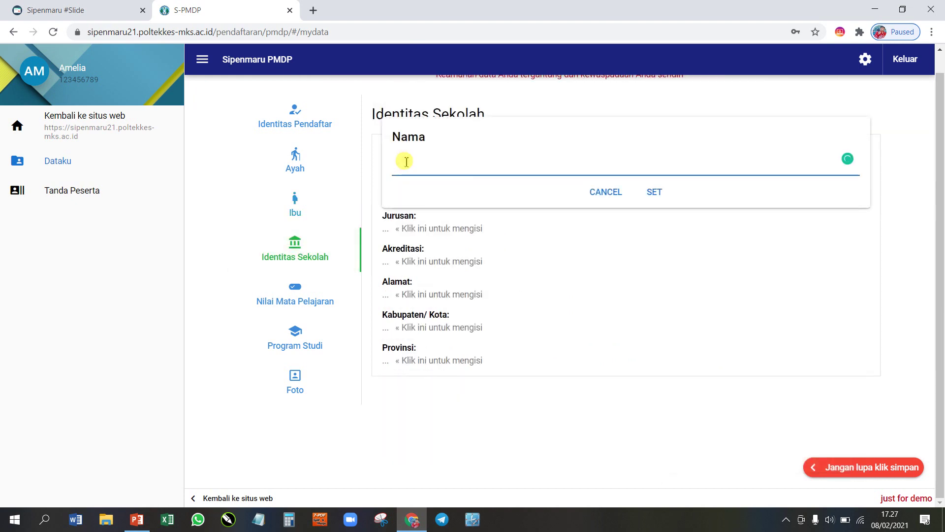
pyautogui.write('SMA P')
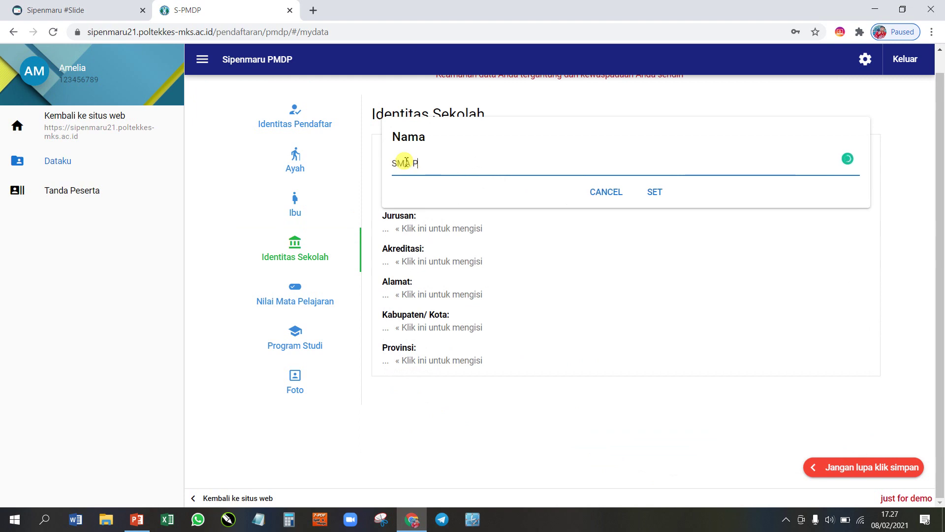
pyautogui.write('ERGIS')
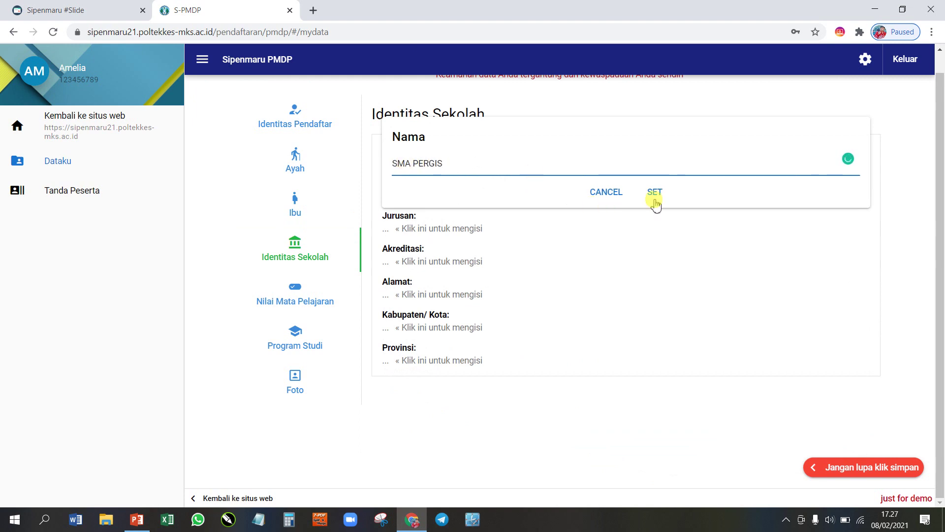
pyautogui.click(655, 194)
pyautogui.click(471, 203)
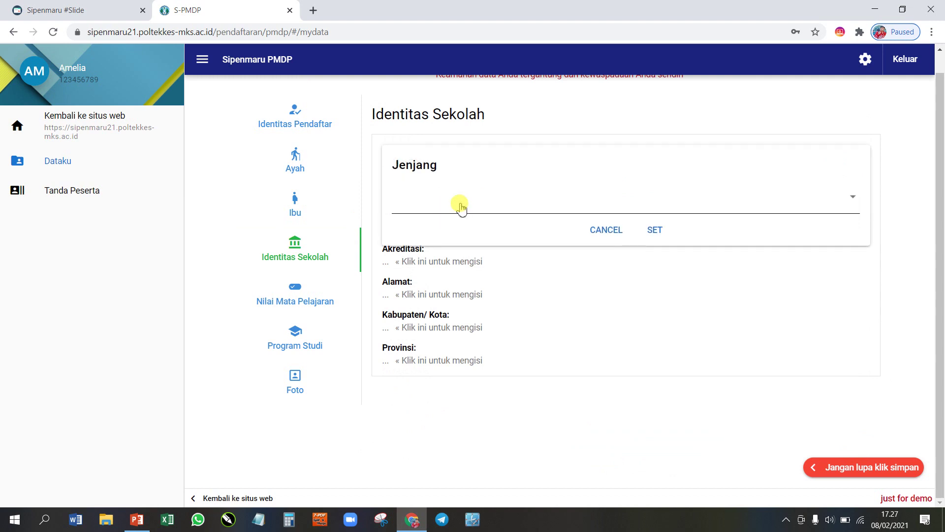
pyautogui.click(468, 206)
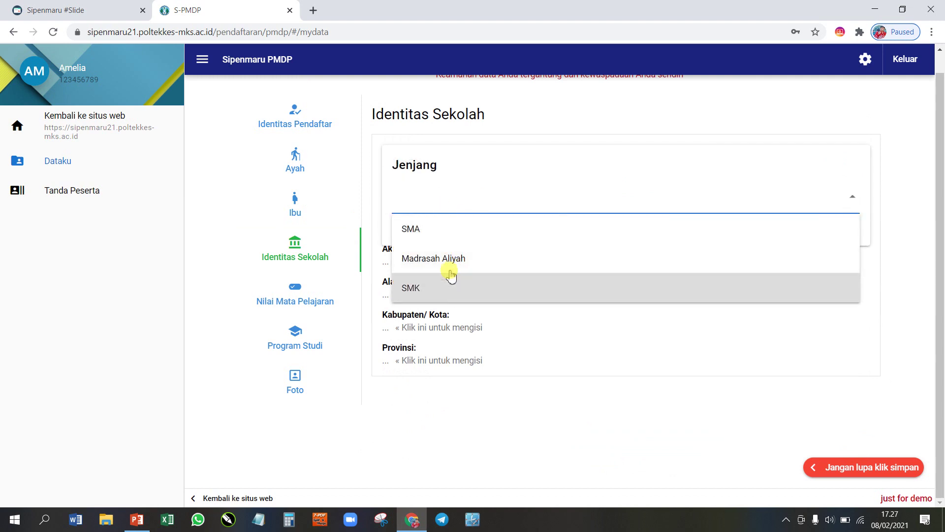
pyautogui.click(428, 229)
pyautogui.click(654, 230)
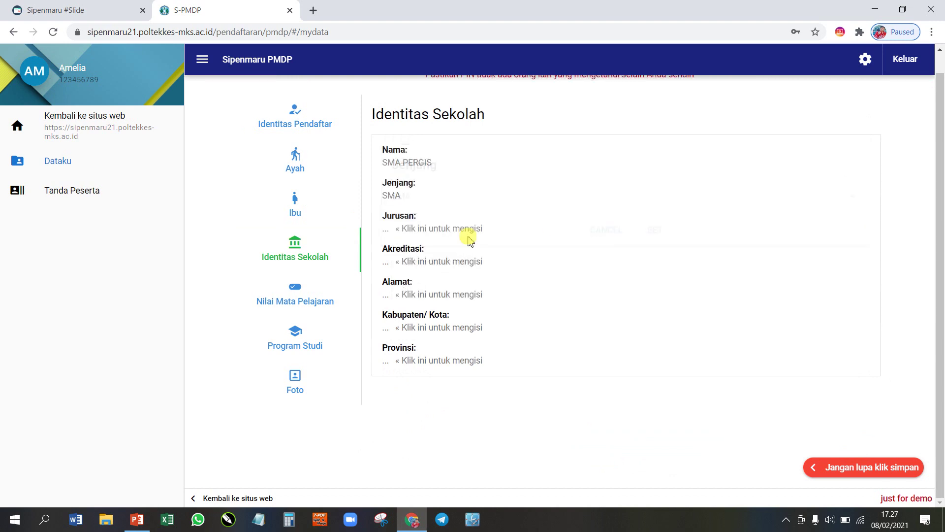
# Step: Set the school major to IPA and accreditation to A
pyautogui.click(430, 227)
pyautogui.click(432, 232)
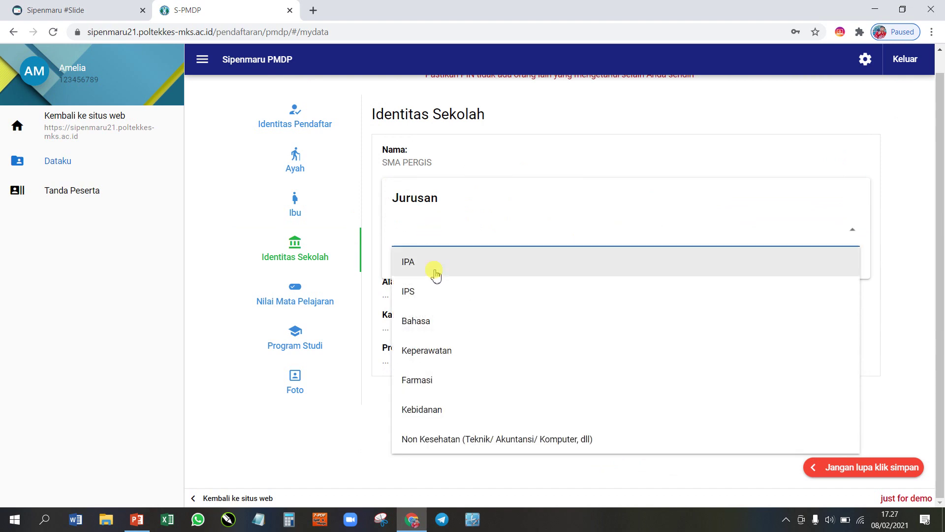
pyautogui.click(407, 263)
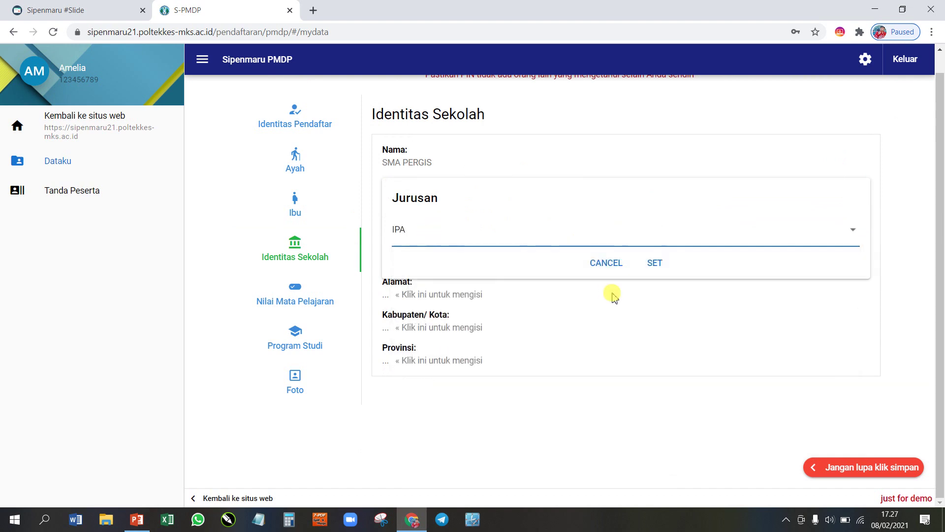
pyautogui.click(654, 262)
pyautogui.click(427, 262)
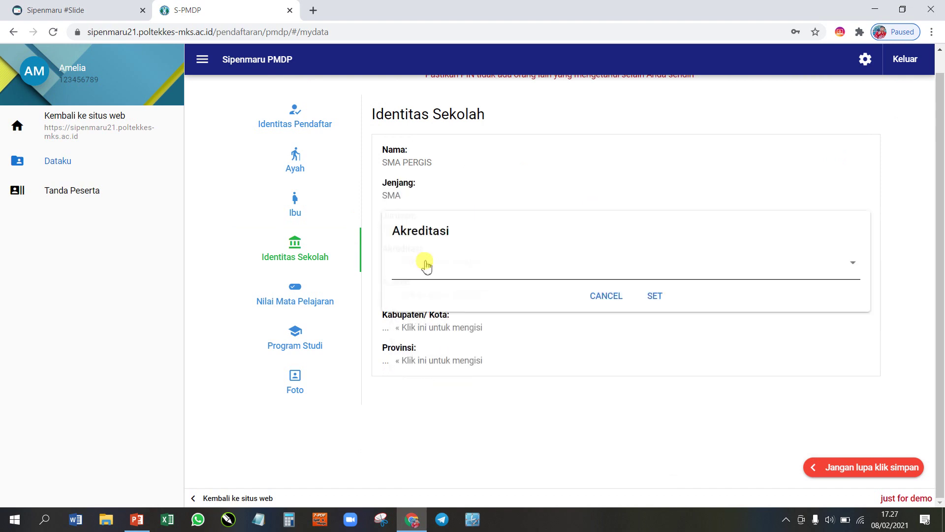
pyautogui.click(425, 270)
pyautogui.click(430, 303)
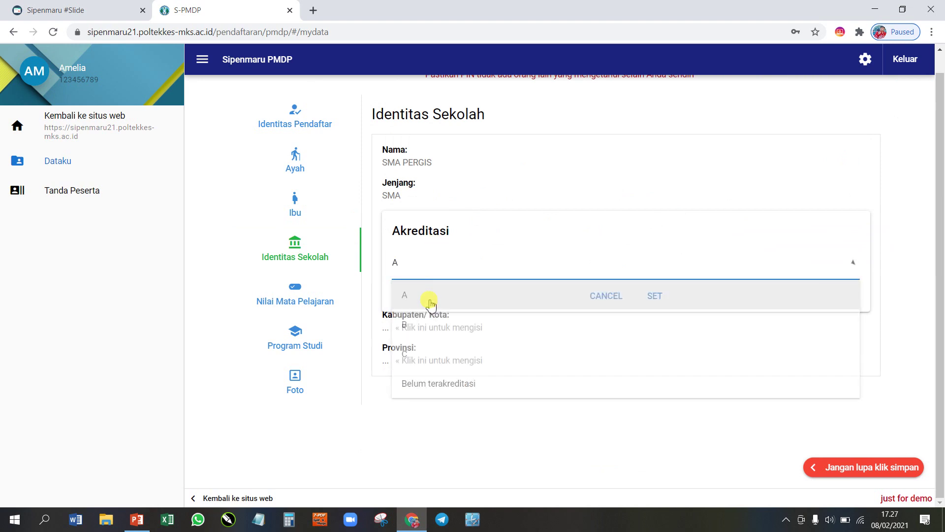
pyautogui.click(644, 300)
# Step: Set the school address to Jl. Paccerakkang, city Makassar, and province Lampung
pyautogui.click(452, 295)
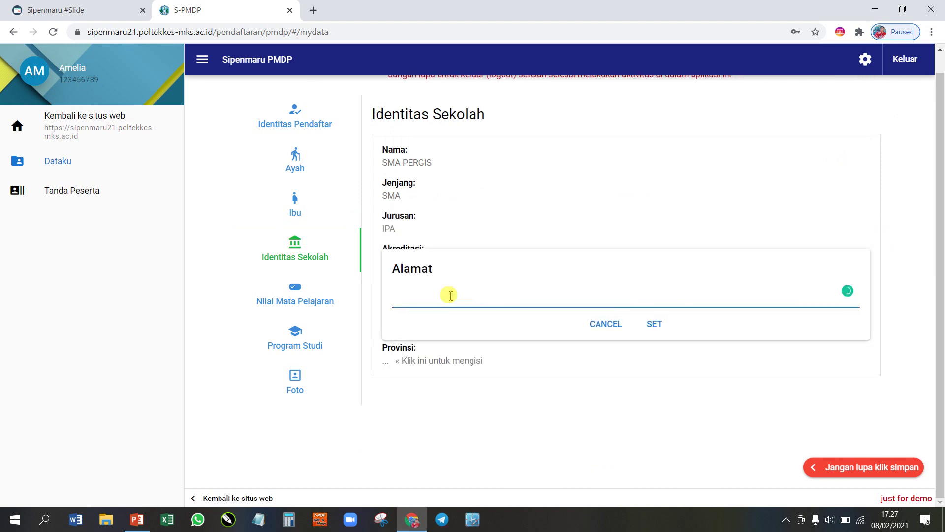
pyautogui.write('Jl. Paccerakkang')
pyautogui.click(655, 325)
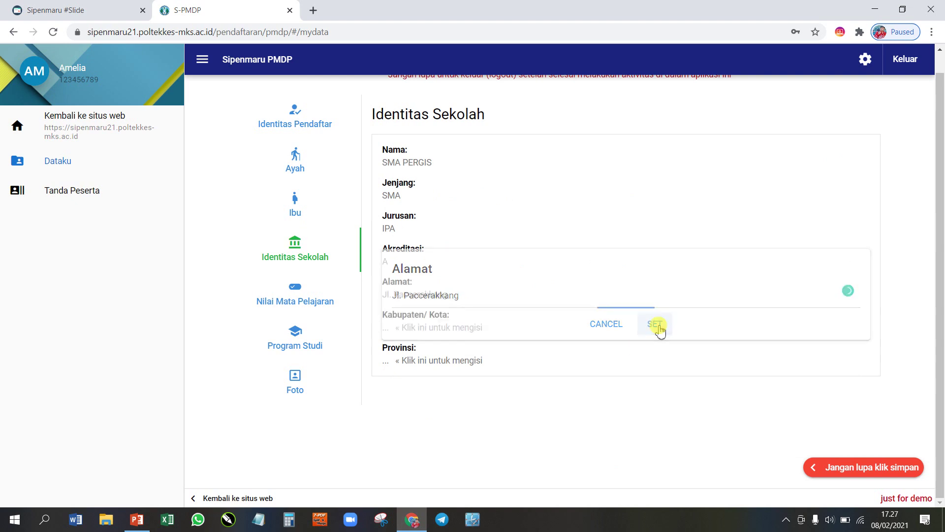
pyautogui.click(442, 327)
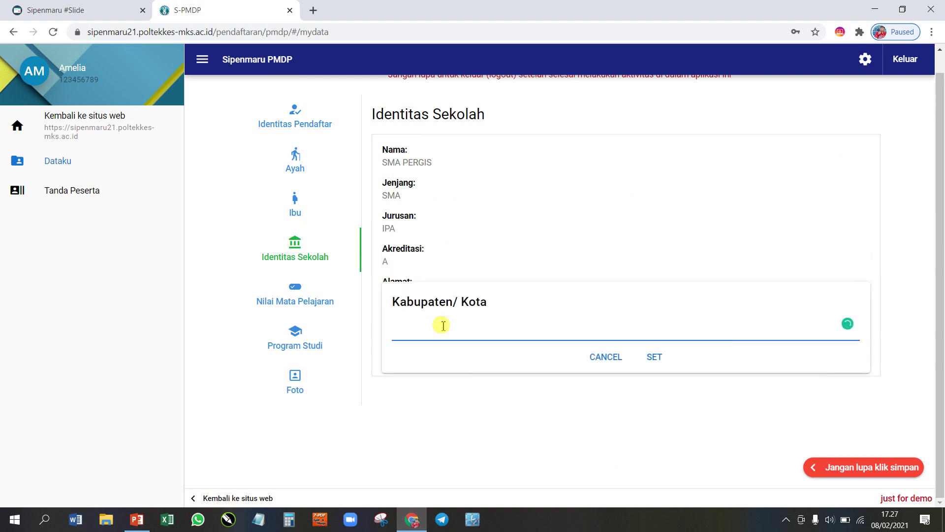
pyautogui.click(652, 357)
pyautogui.click(416, 361)
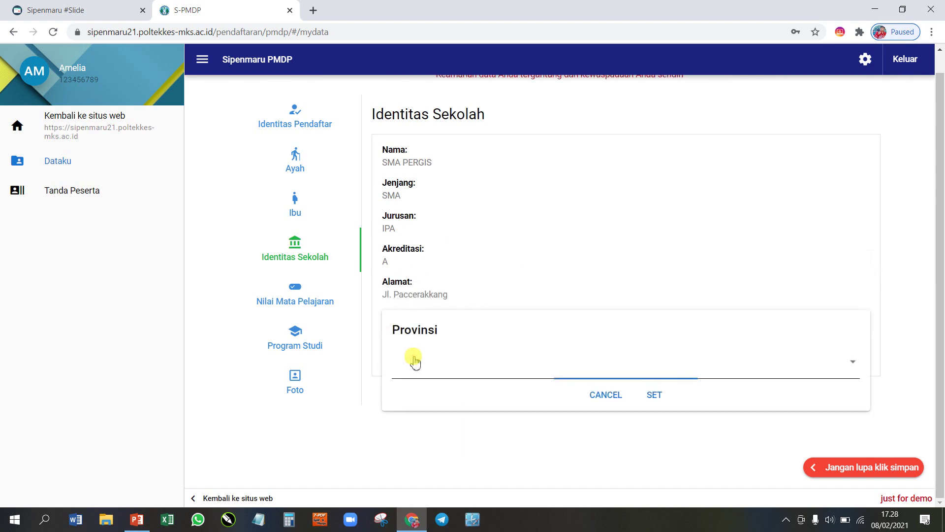
pyautogui.click(416, 361)
pyautogui.click(416, 323)
pyautogui.click(654, 393)
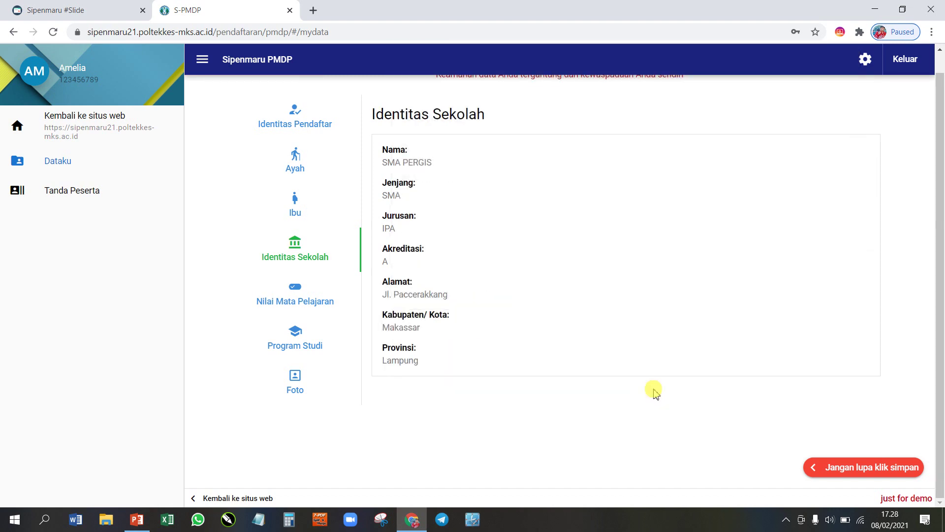
pyautogui.click(294, 305)
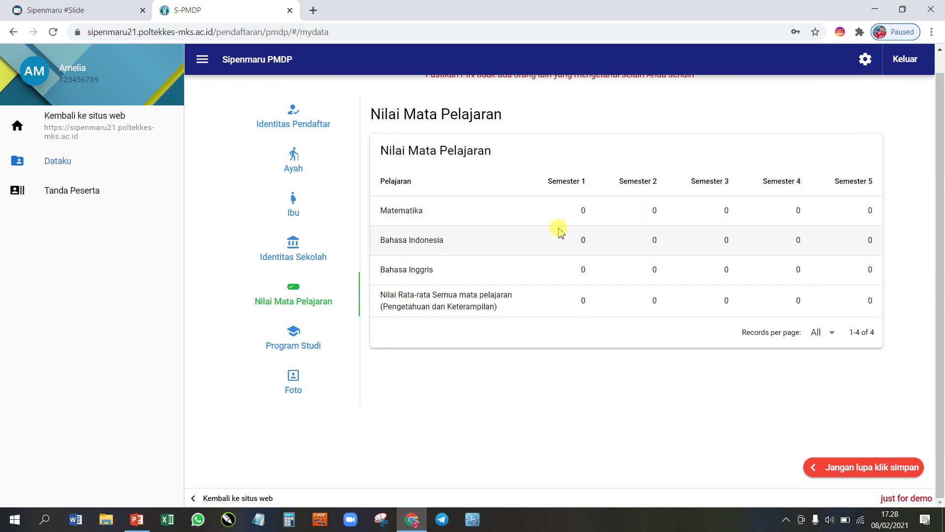
# Step: Enter the Matematika grades for Semesters 1–5: 080, 090, 080, 090, 090
pyautogui.click(570, 215)
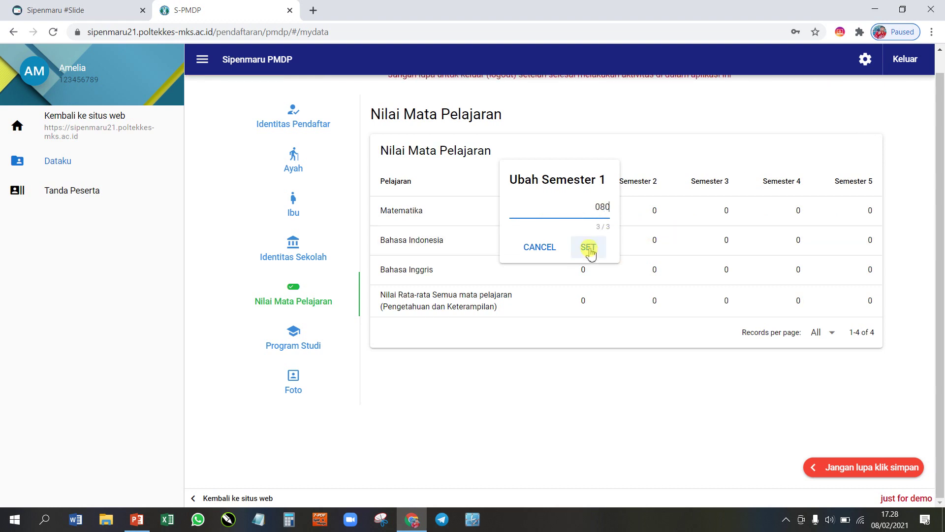
pyautogui.click(588, 247)
pyautogui.click(635, 216)
pyautogui.write('90')
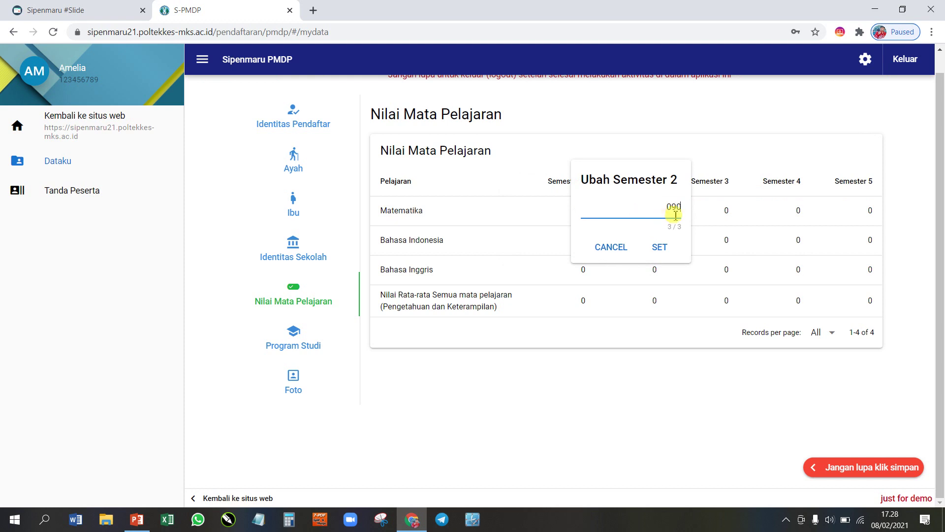
pyautogui.press('Return')
pyautogui.click(722, 215)
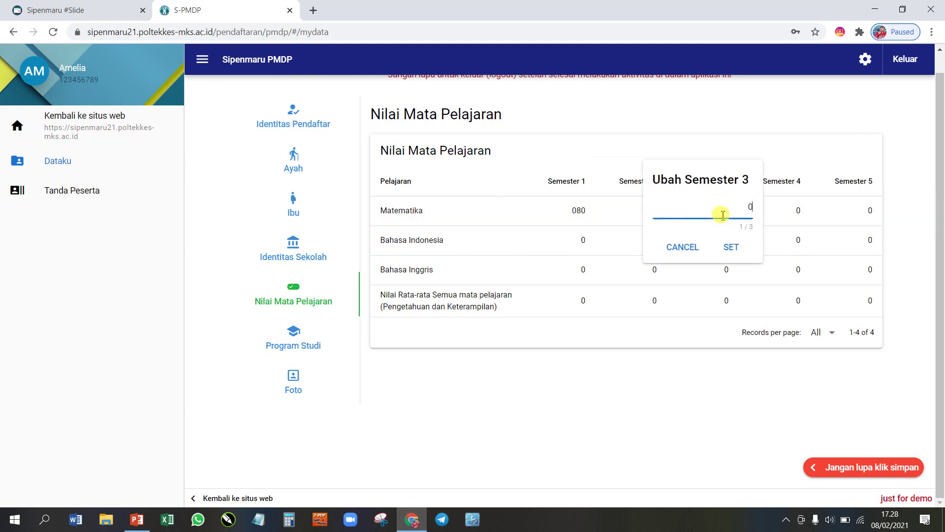
pyautogui.write('80')
pyautogui.press('Return')
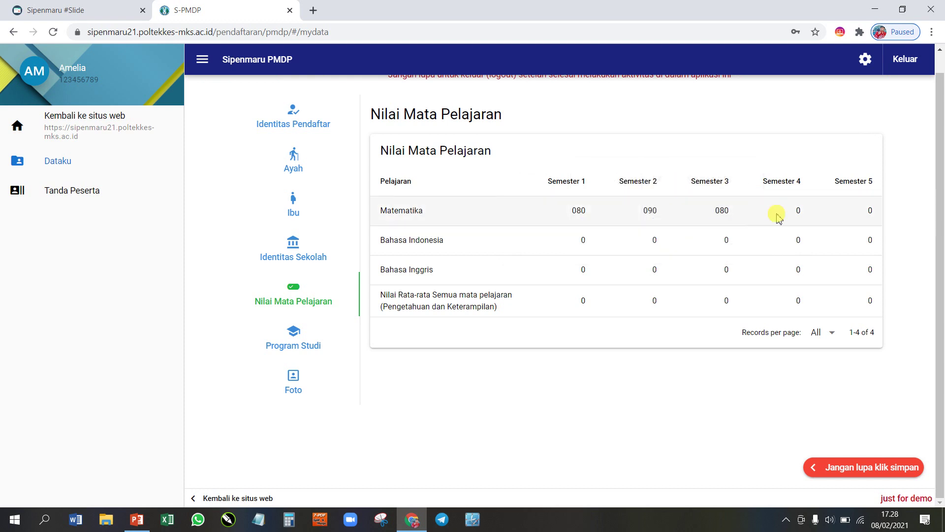
pyautogui.click(793, 215)
pyautogui.write('90')
pyautogui.press('Return')
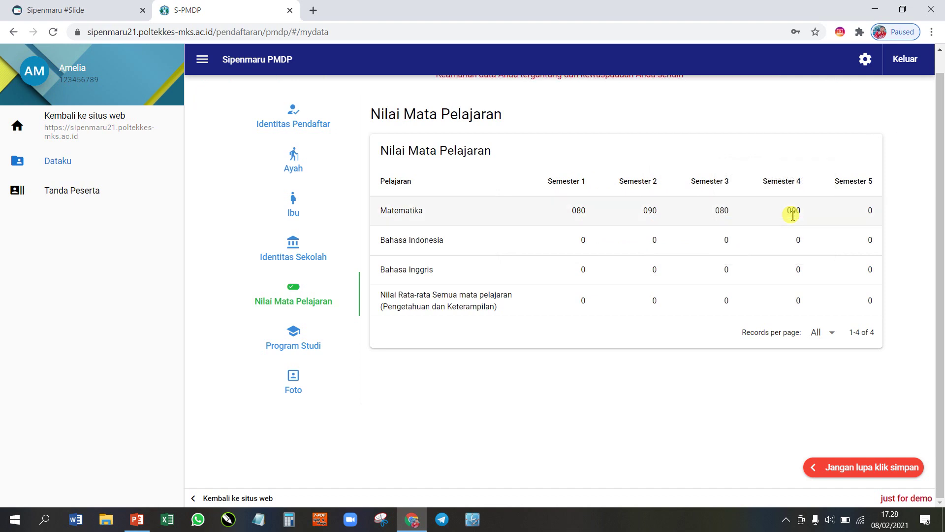
pyautogui.click(840, 210)
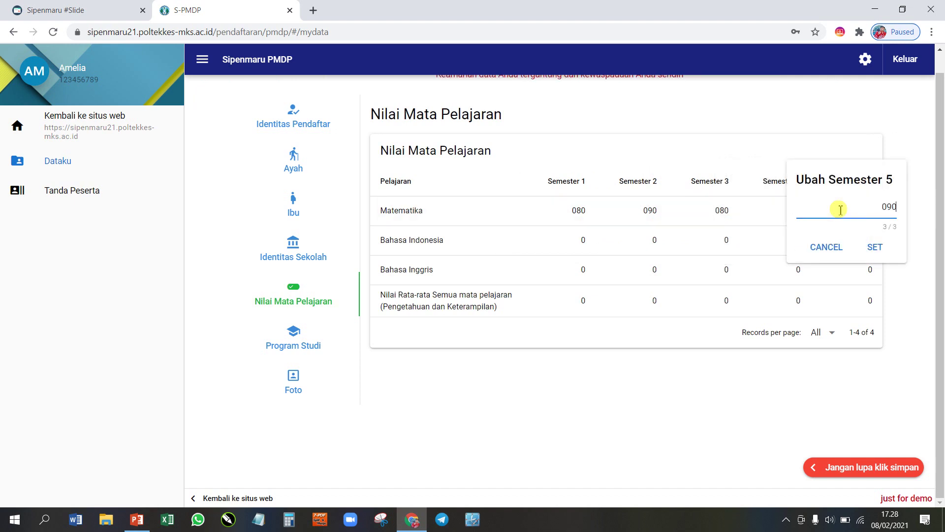
pyautogui.write('90')
pyautogui.press('Return')
# Step: Enter the Bahasa Indonesia grades for Semesters 1–5: 080, 090, 080, 080, 090
pyautogui.click(567, 249)
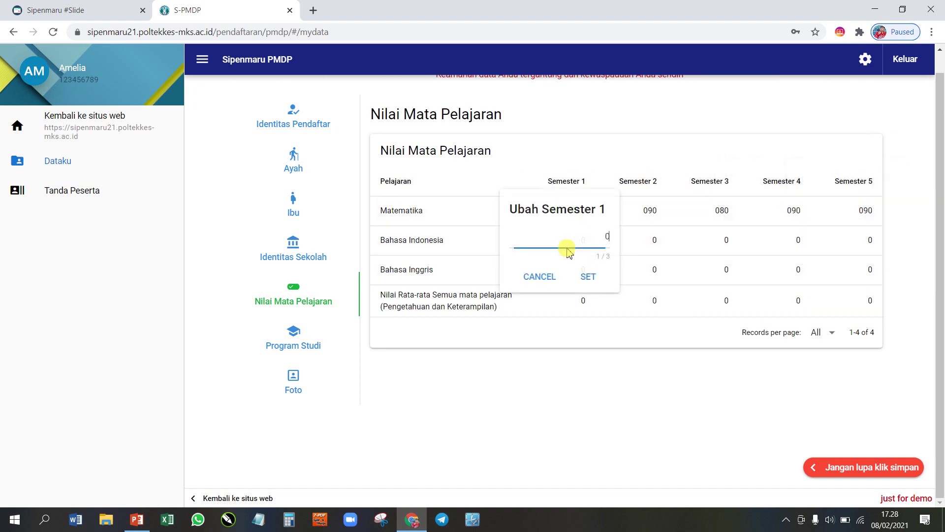
pyautogui.write('80')
pyautogui.press('Return')
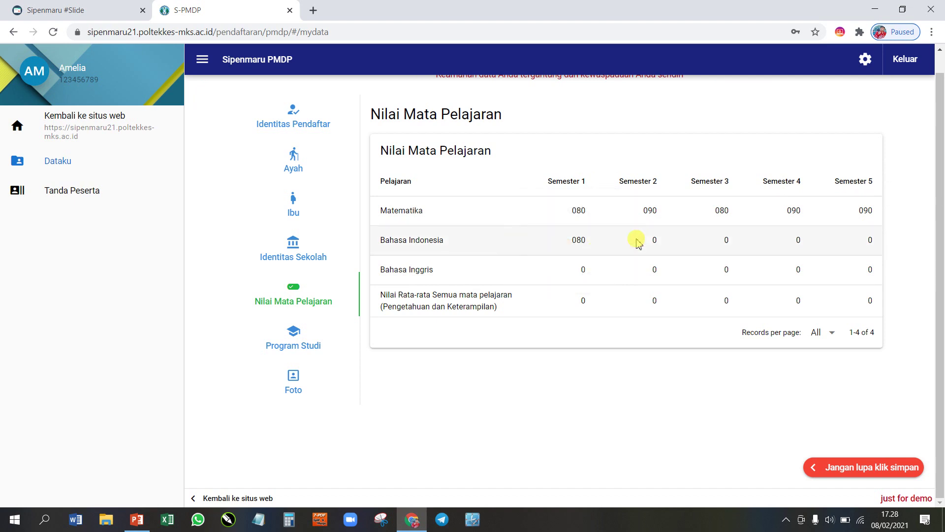
pyautogui.click(641, 242)
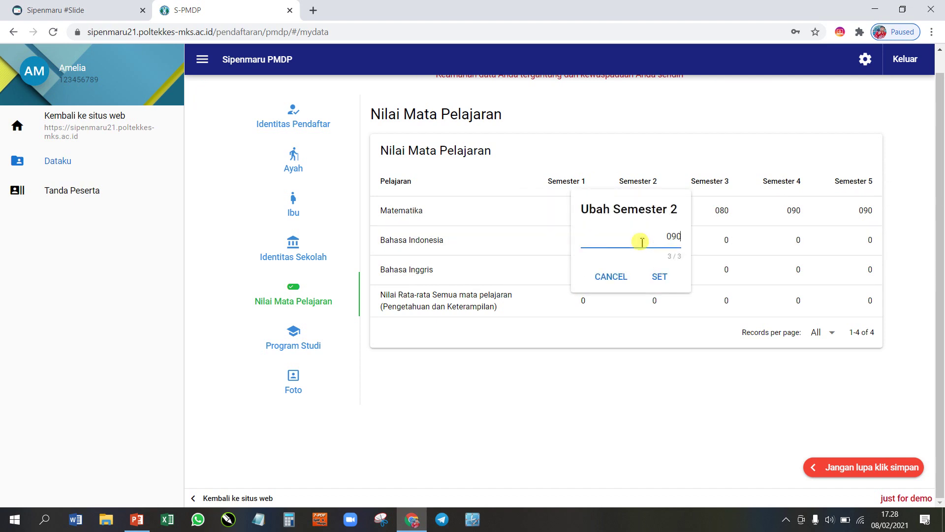
pyautogui.press('Return')
pyautogui.click(698, 242)
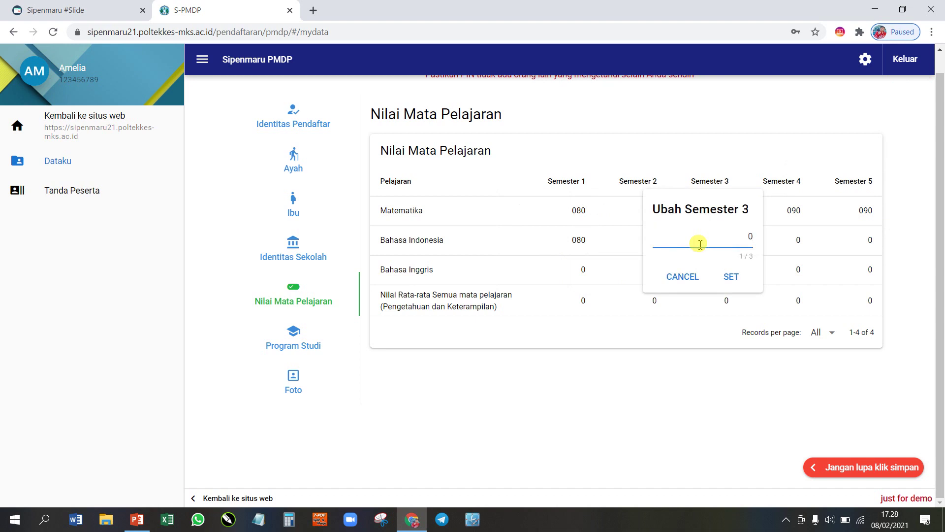
pyautogui.write('80')
pyautogui.press('Return')
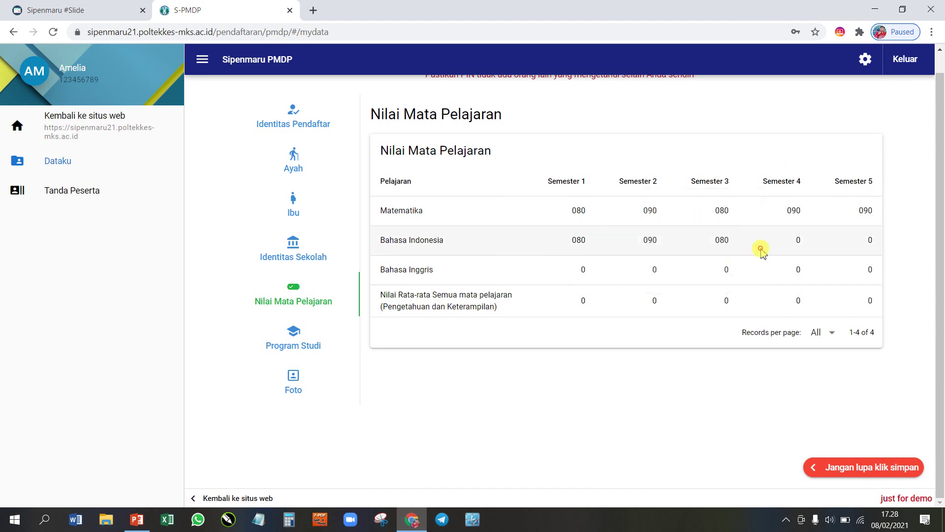
pyautogui.click(761, 248)
pyautogui.write('80')
pyautogui.press('Return')
pyautogui.click(866, 241)
pyautogui.press('Return')
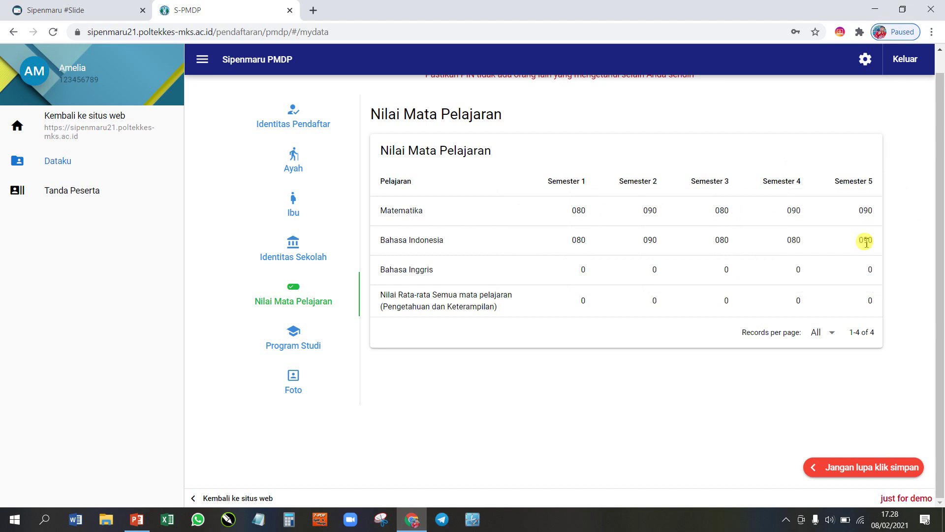
# Step: Enter the Bahasa Inggris grades 090, 080, 080, 080, 080, then enter 80.70 as the Semester 1 average
pyautogui.click(570, 269)
pyautogui.write('90')
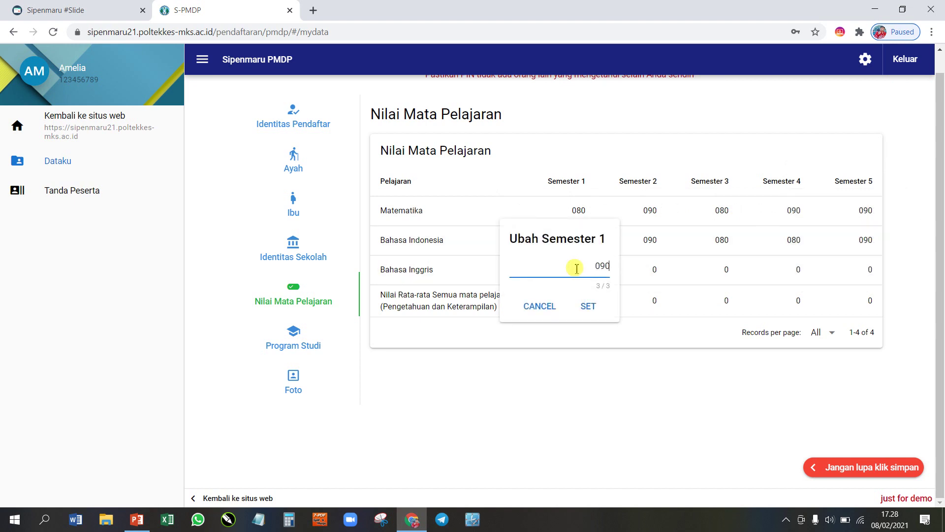
pyautogui.press('Return')
pyautogui.click(639, 272)
pyautogui.write('8')
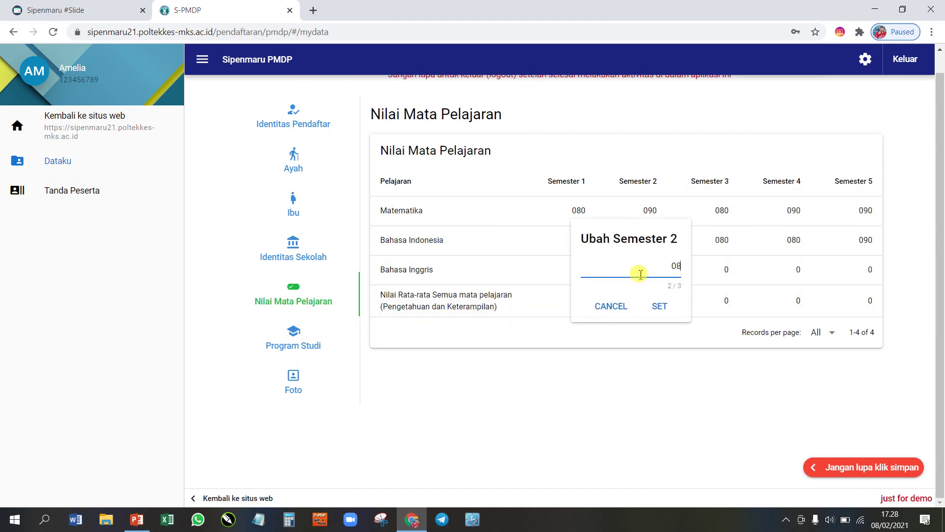
pyautogui.write('0')
pyautogui.press('Return')
pyautogui.click(698, 274)
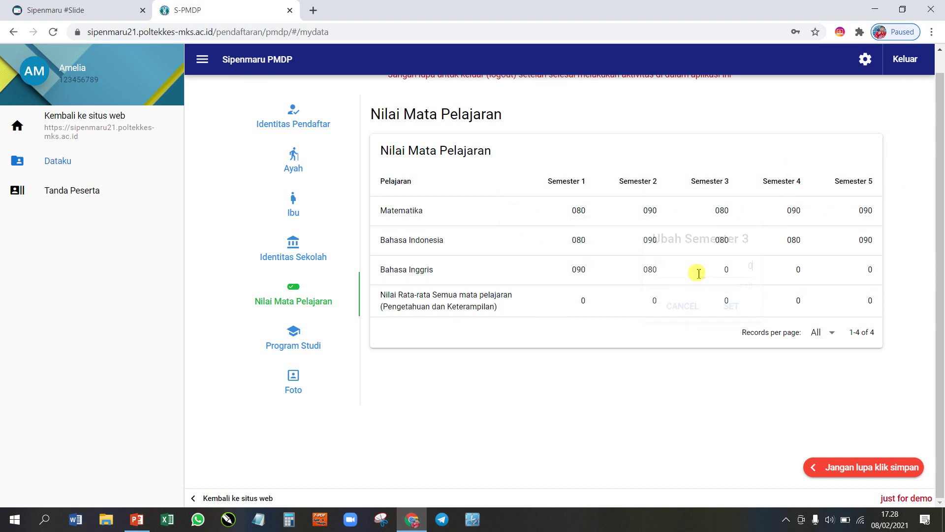
pyautogui.write('80')
pyautogui.press('Return')
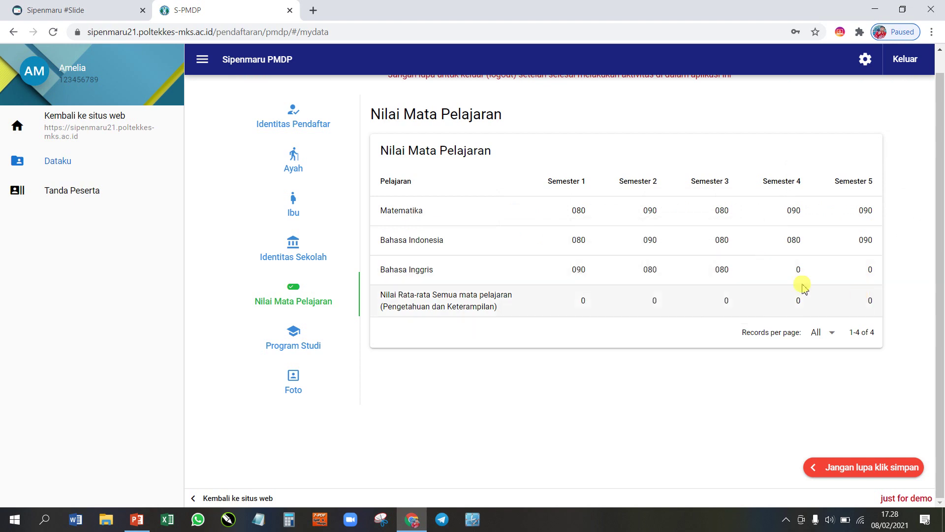
pyautogui.click(787, 274)
pyautogui.write('80')
pyautogui.press('Return')
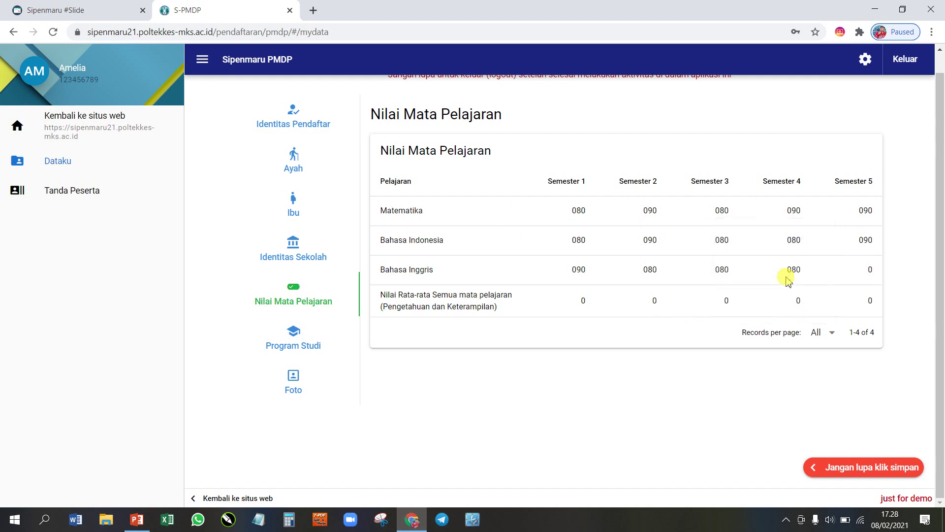
pyautogui.click(842, 266)
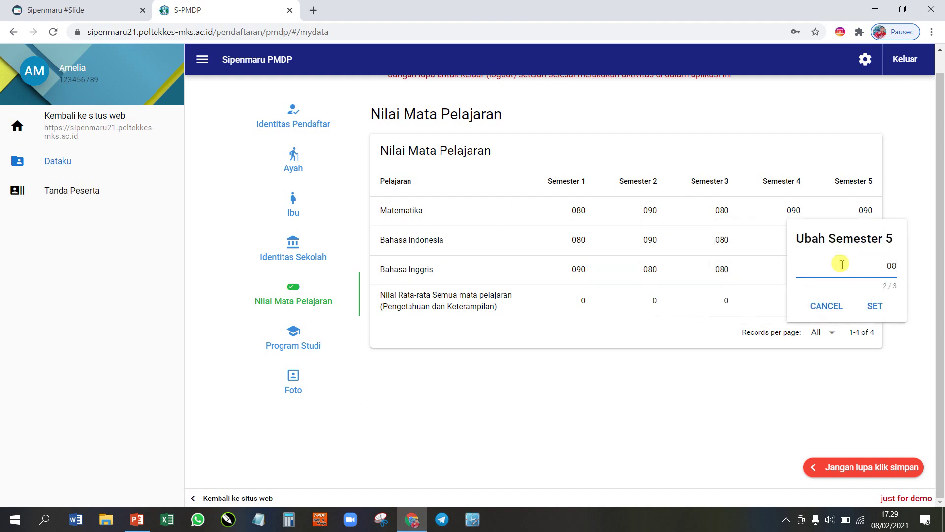
pyautogui.write('80')
pyautogui.press('Return')
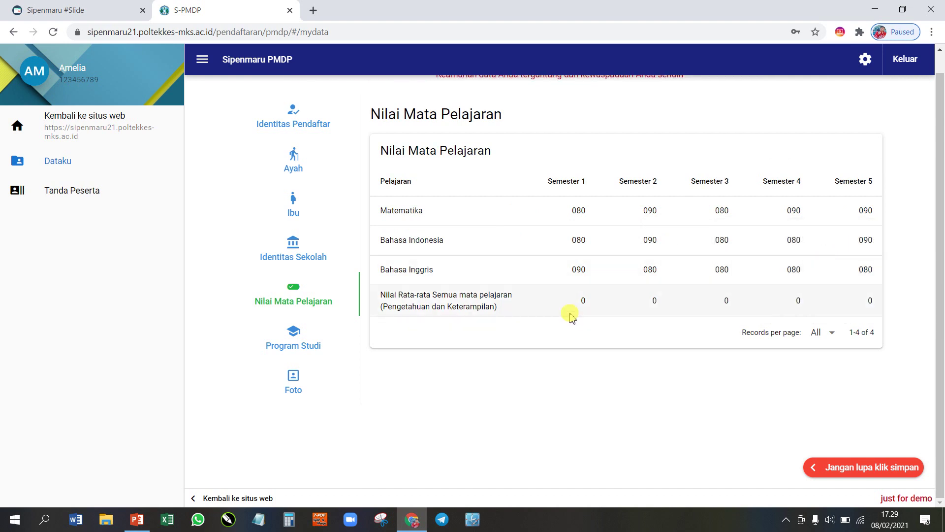
pyautogui.click(563, 300)
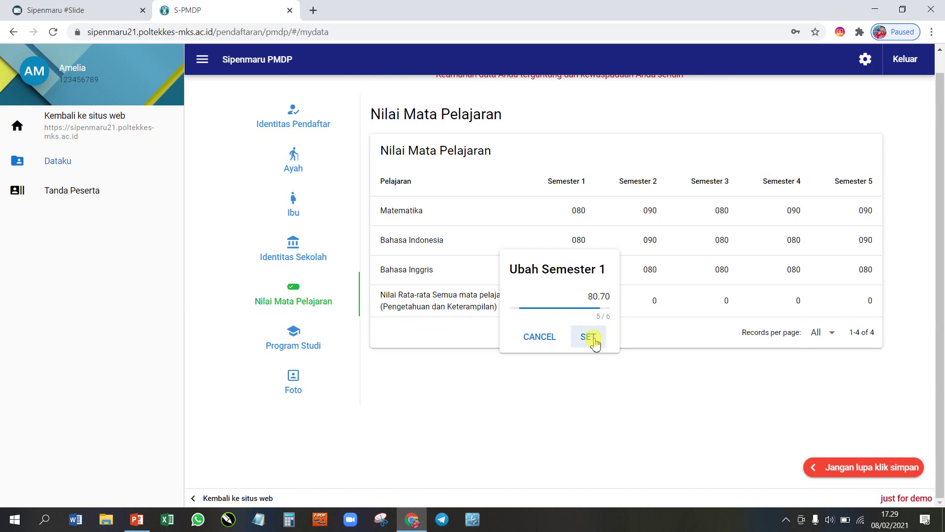
# Step: Set the average row to 80.70, 090.60, 60.70, 78.90 and 080.70 for Semesters 1–5
pyautogui.click(591, 337)
pyautogui.click(639, 303)
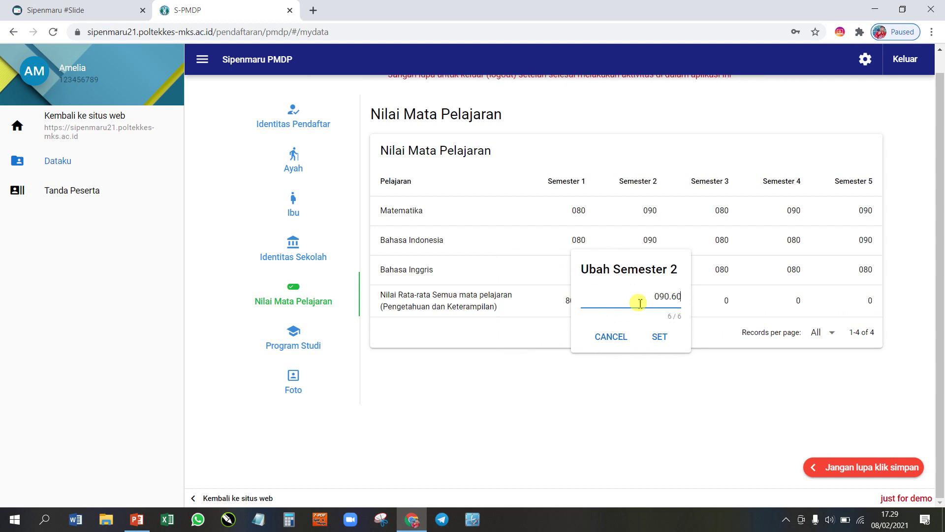
pyautogui.press('Return')
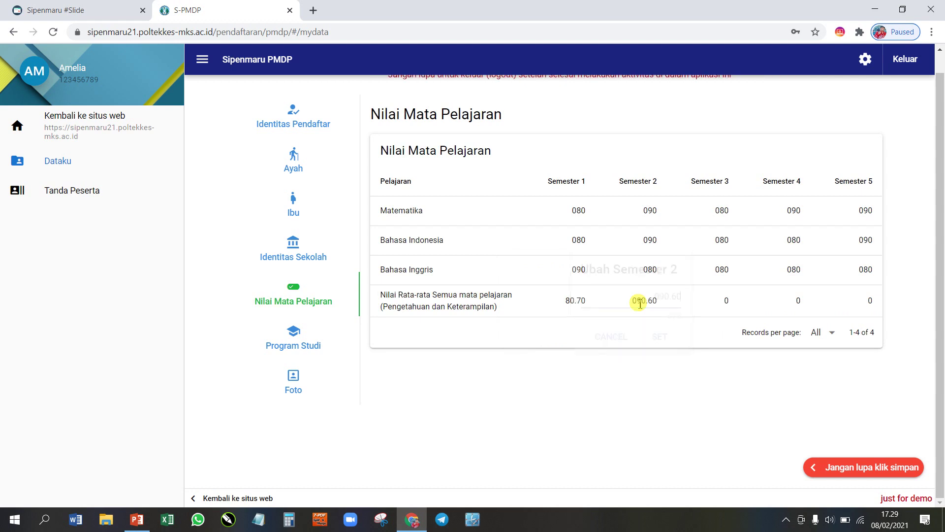
pyautogui.click(716, 300)
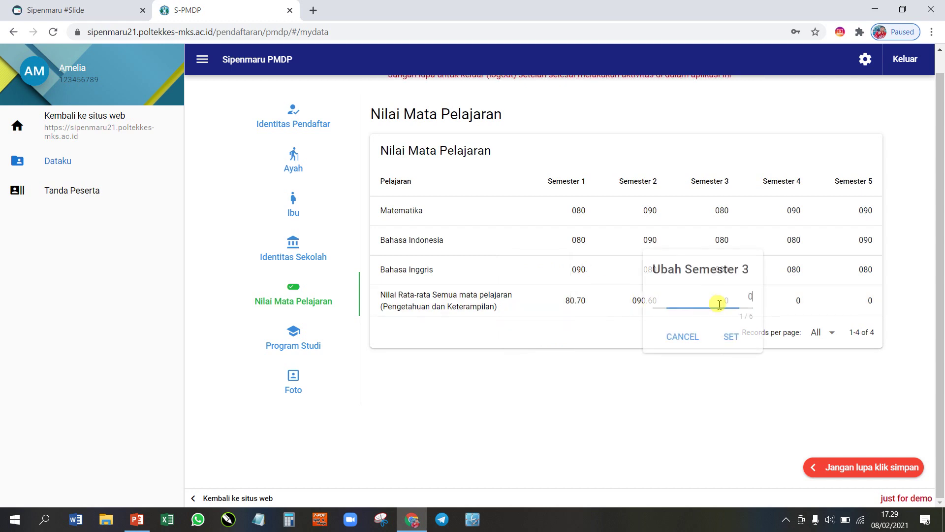
pyautogui.moveTo(756, 297); pyautogui.dragTo(719, 301)
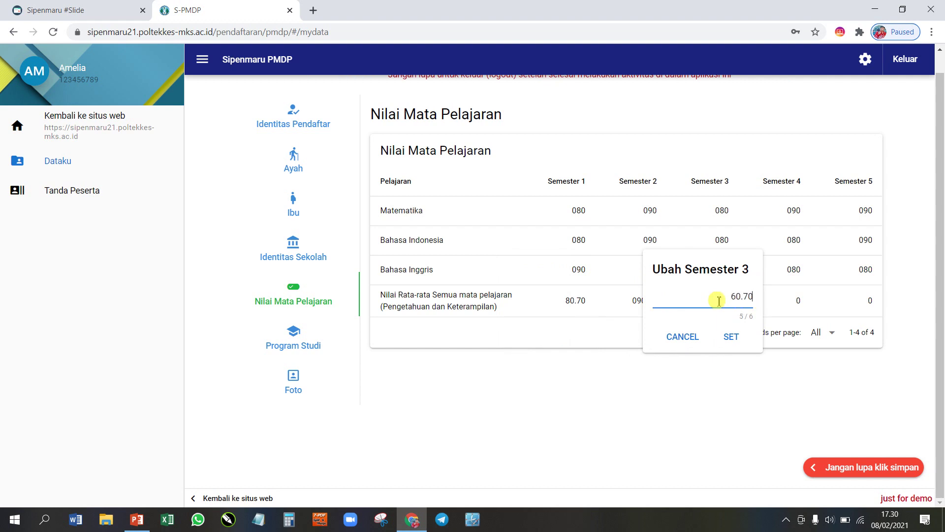
pyautogui.click(731, 335)
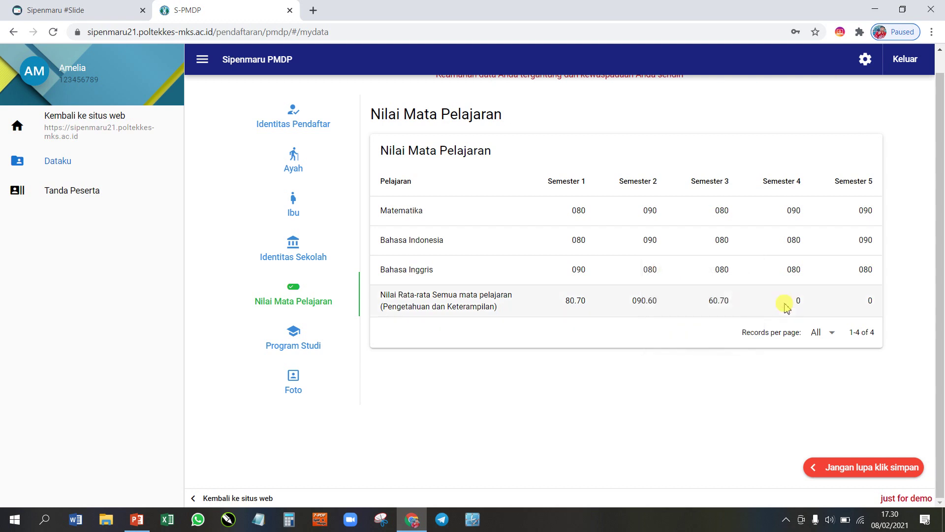
pyautogui.click(786, 301)
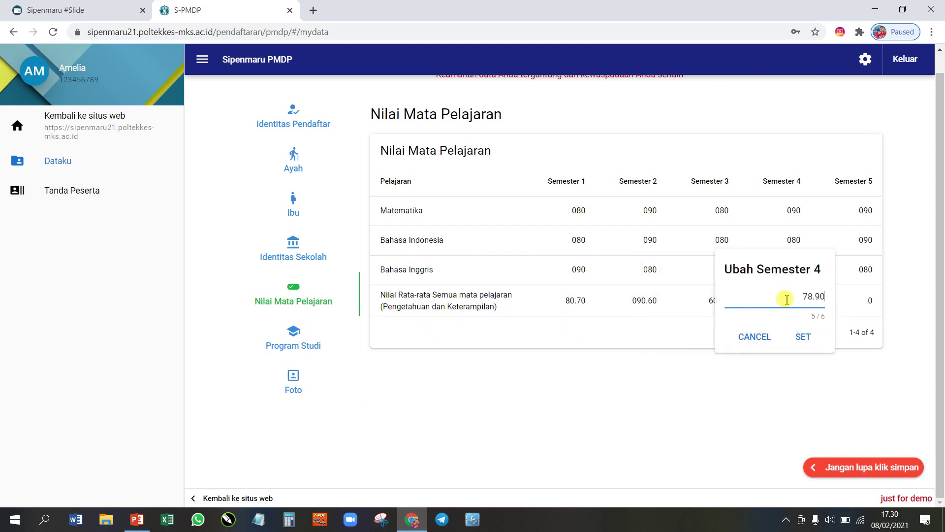
pyautogui.click(805, 337)
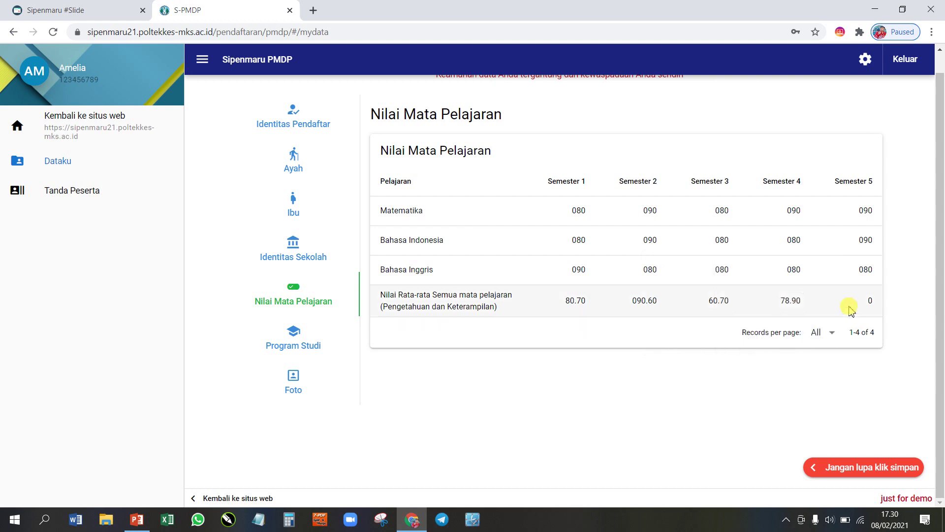
pyautogui.click(879, 298)
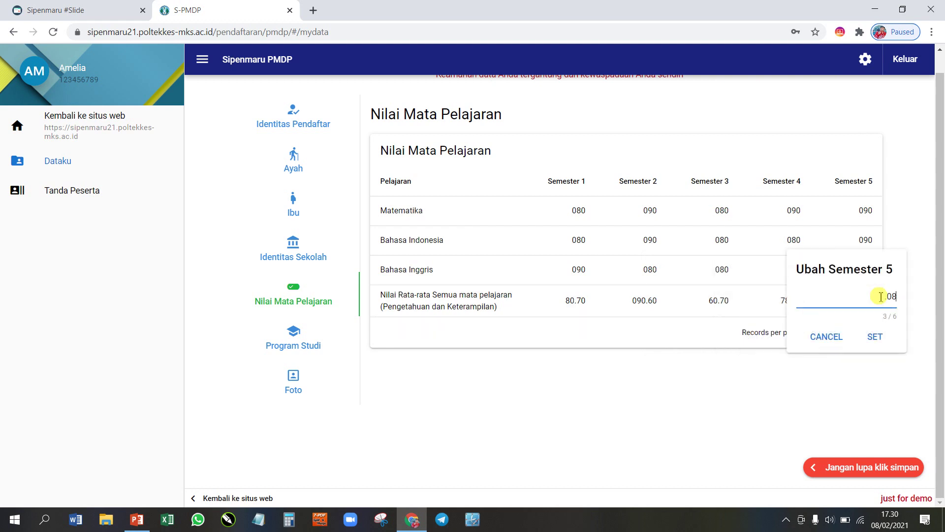
pyautogui.write('80.70')
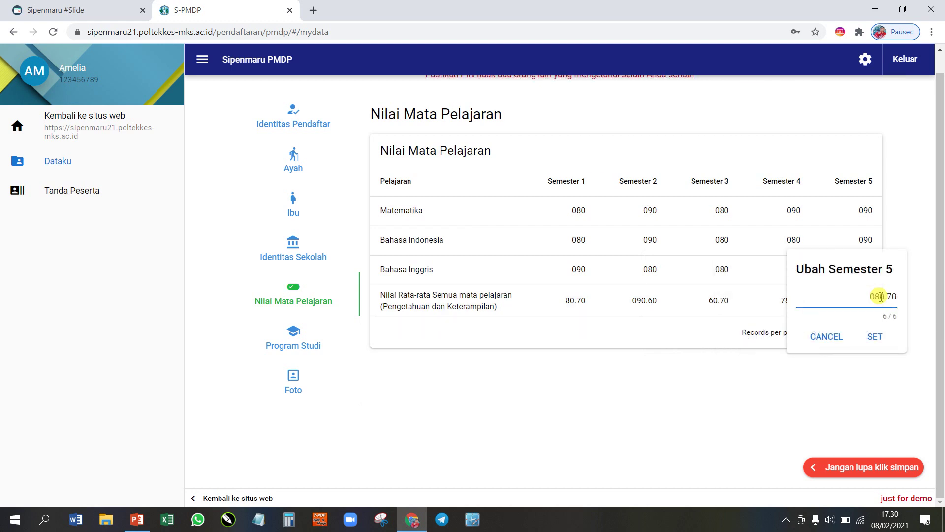
pyautogui.click(875, 336)
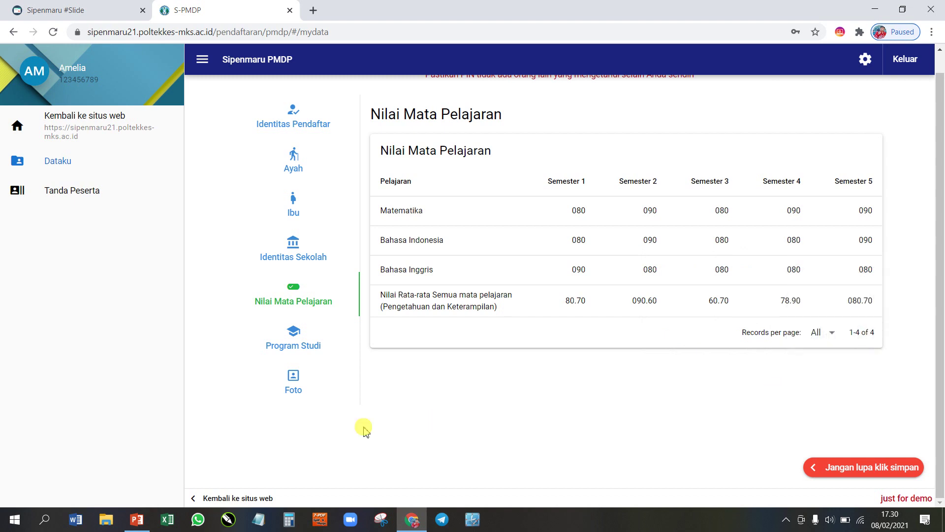
pyautogui.click(299, 340)
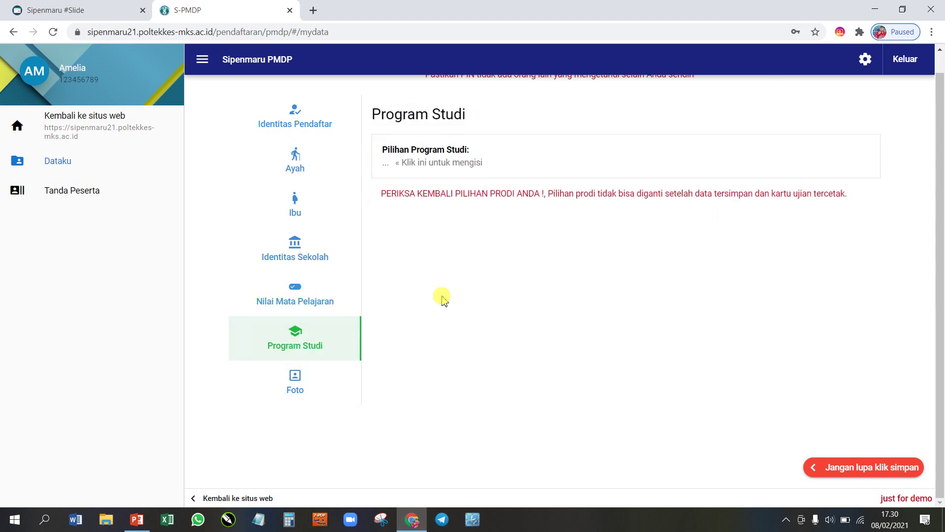
# Step: Choose D.III Kebidanan as the study program, replacing an initial D.III Gizi pick
pyautogui.click(468, 161)
pyautogui.click(465, 167)
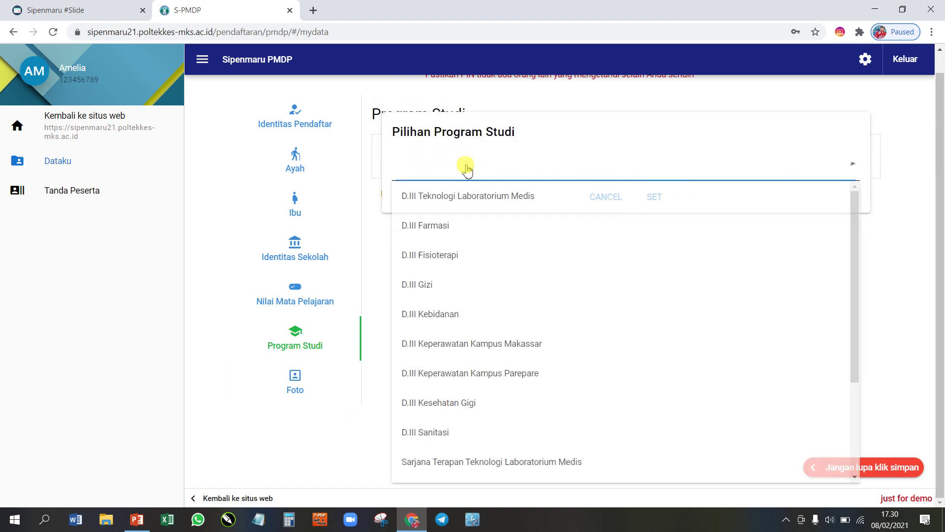
pyautogui.click(440, 285)
pyautogui.click(653, 197)
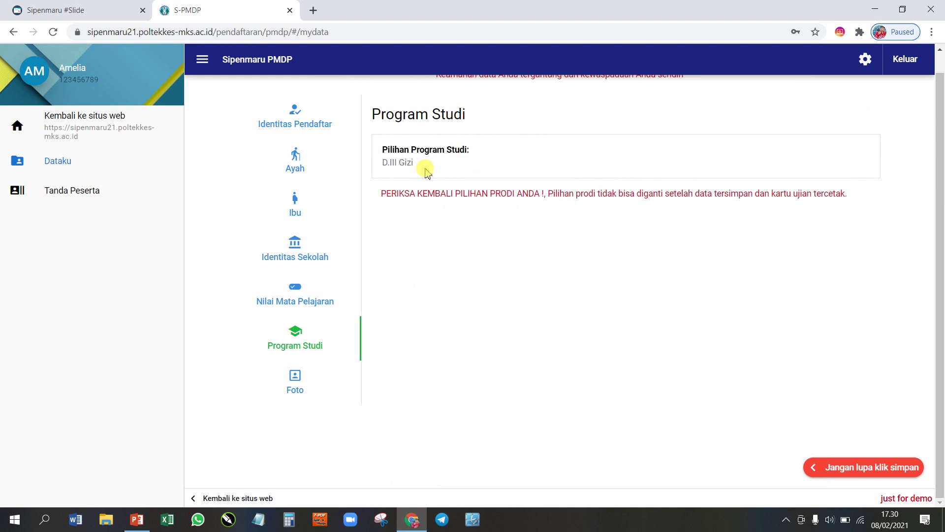
pyautogui.click(400, 161)
pyautogui.click(424, 169)
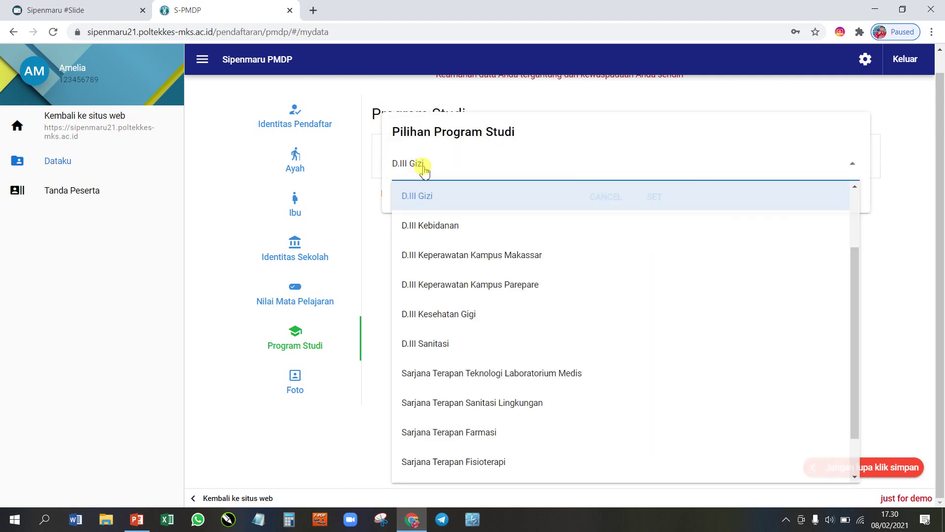
pyautogui.click(441, 226)
pyautogui.click(656, 197)
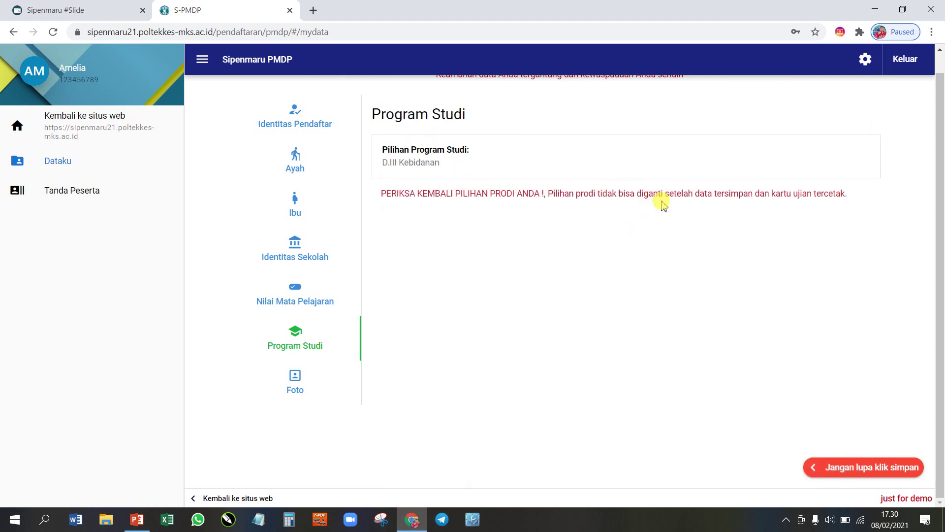
pyautogui.click(297, 390)
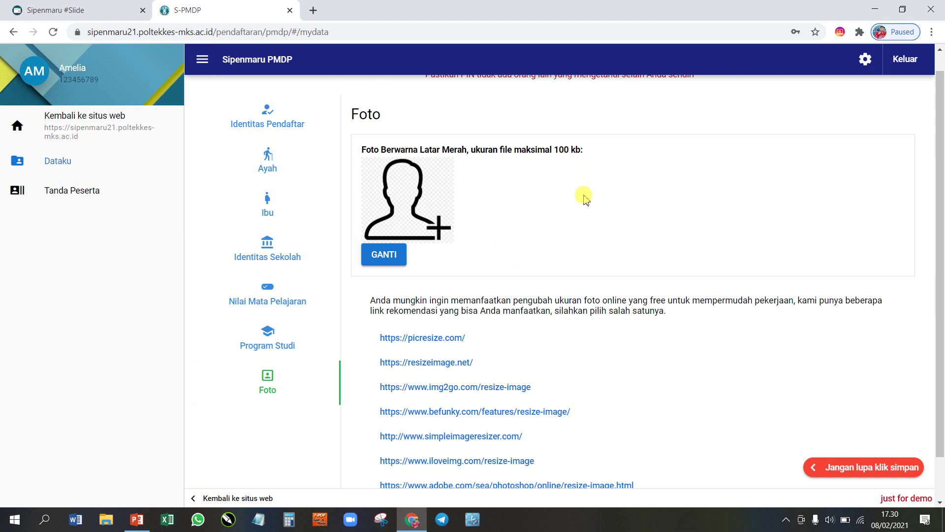
# Step: Open the picresize.com link from the Foto page in a new tab, view it, and return
pyautogui.scroll(-1, 540, 202)
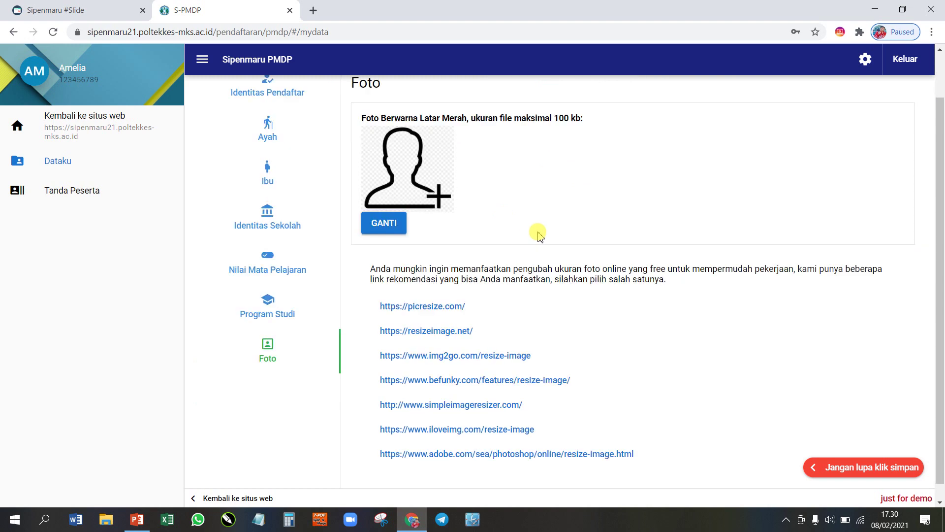
pyautogui.rightClick(440, 295)
pyautogui.click(458, 302)
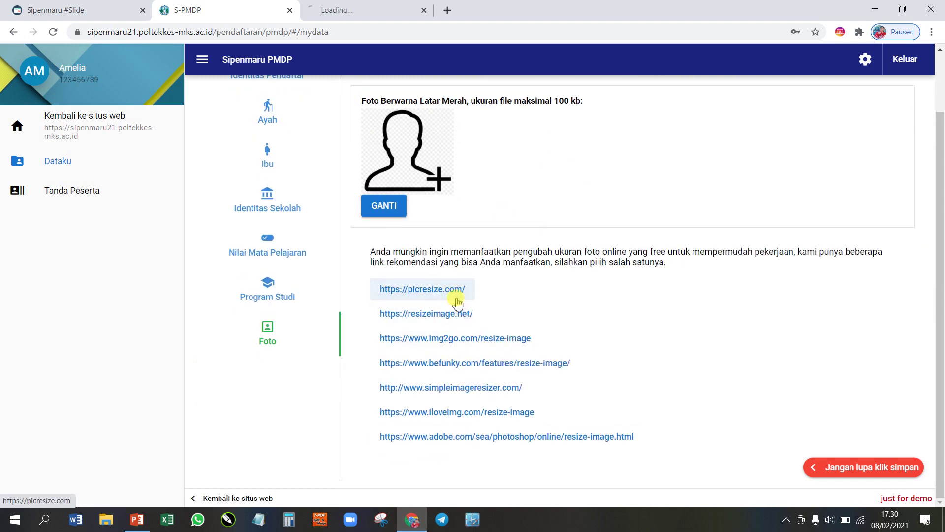
pyautogui.click(362, 6)
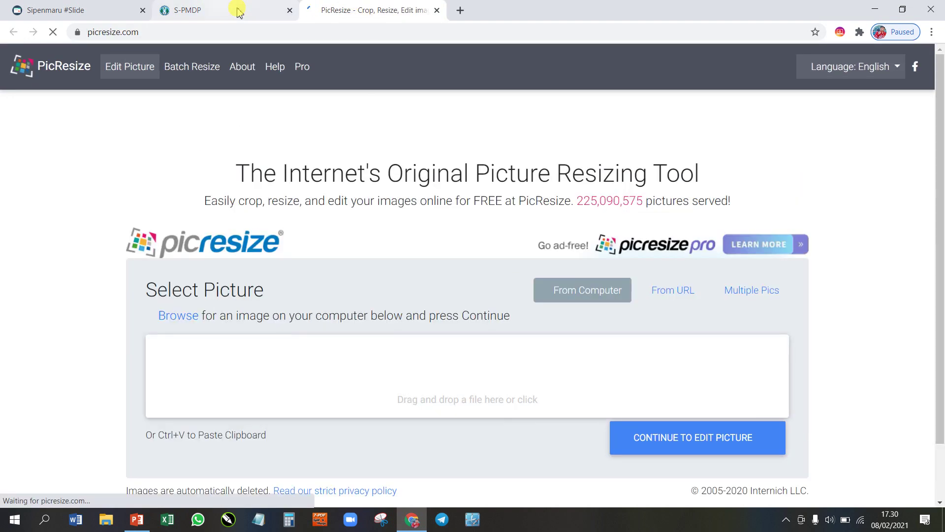
pyautogui.click(235, 10)
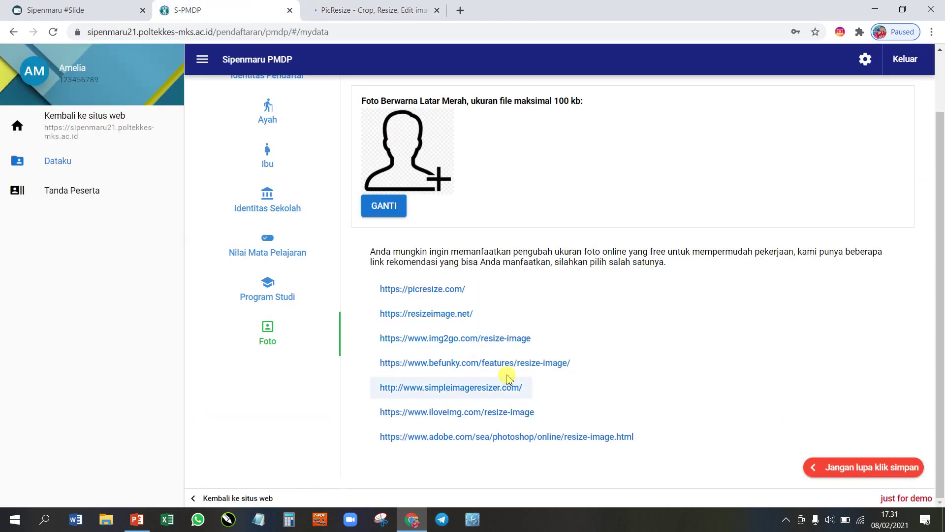
pyautogui.click(380, 10)
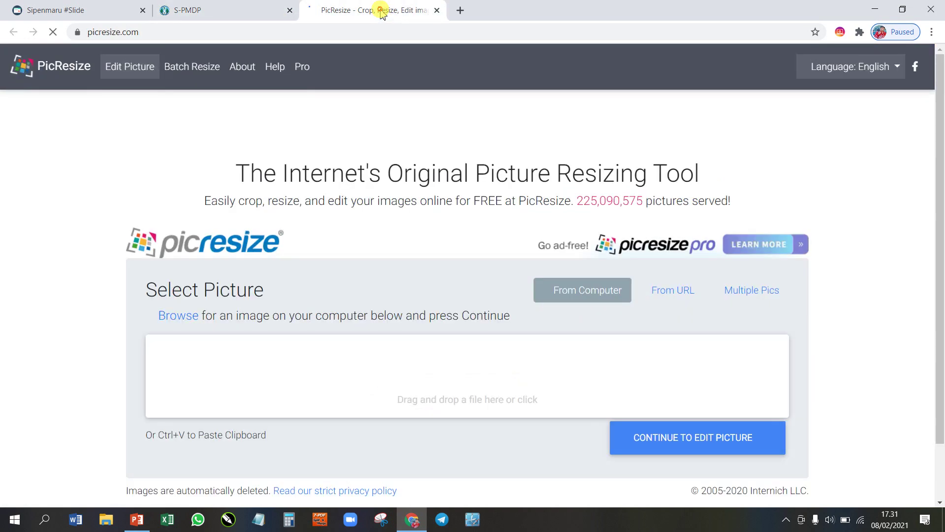
pyautogui.click(254, 10)
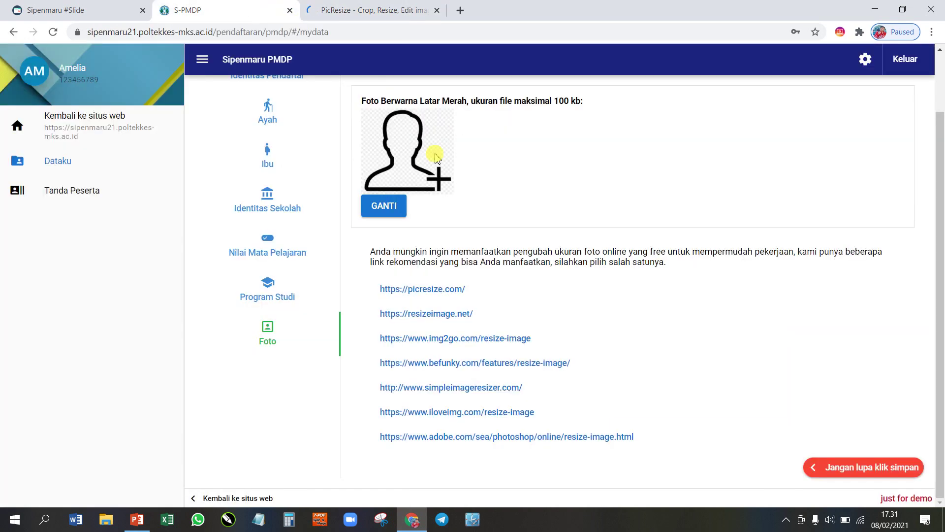
# Step: Replace the applicant photo with the registration-icon-png-6 image file
pyautogui.click(392, 210)
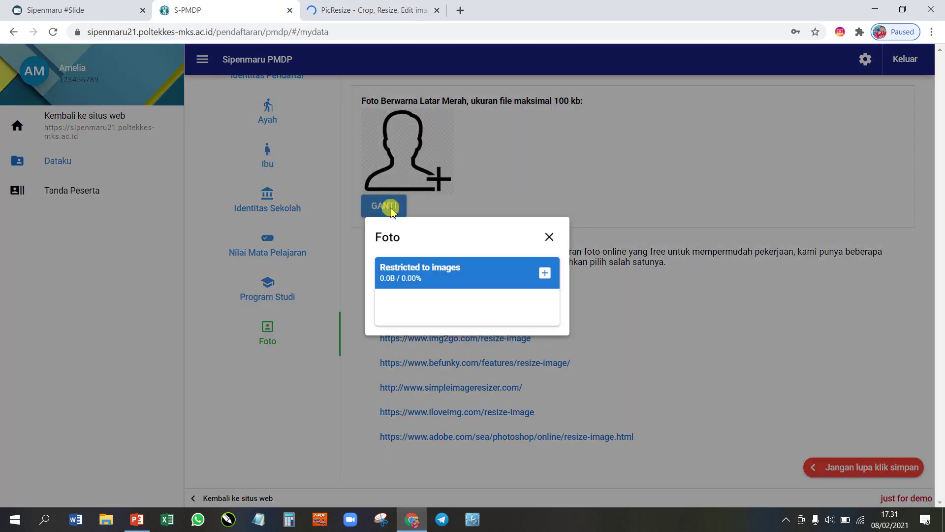
pyautogui.click(547, 275)
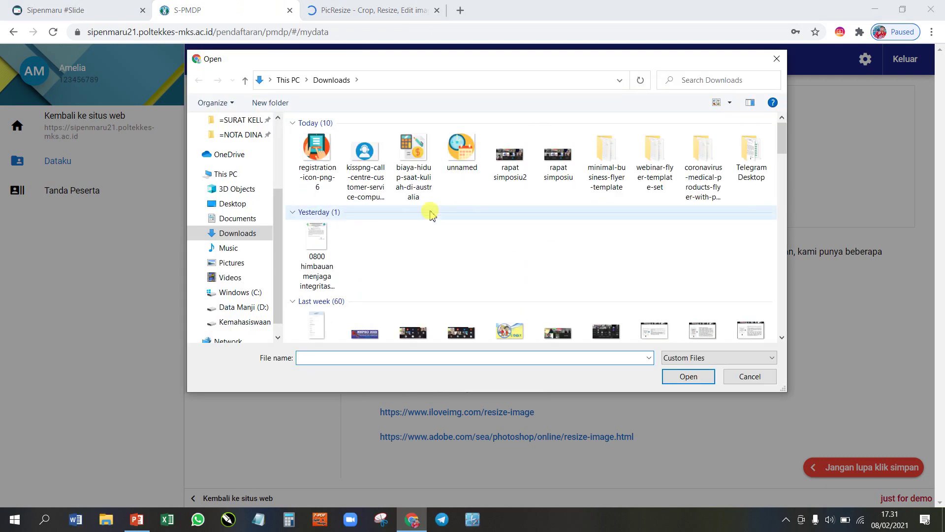
pyautogui.scroll(-3, 429, 216)
pyautogui.scroll(3, 429, 220)
pyautogui.click(316, 150)
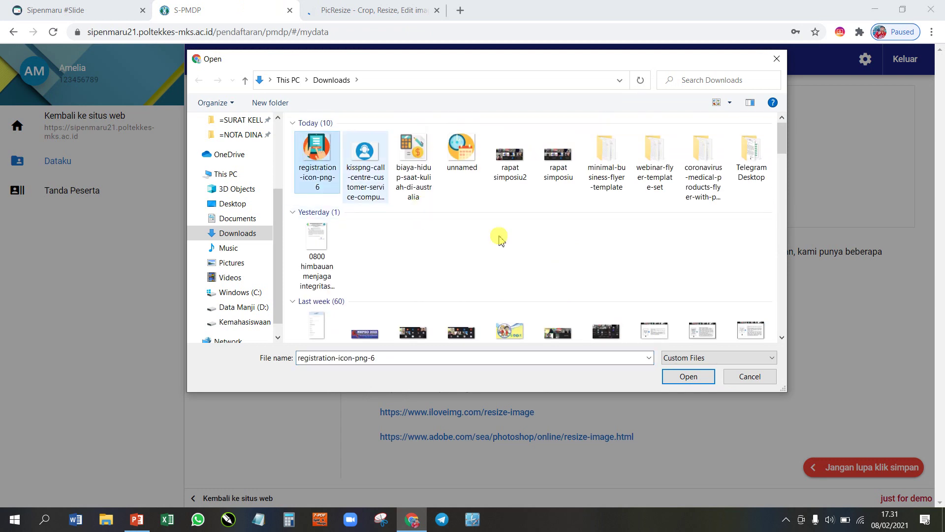
pyautogui.click(674, 379)
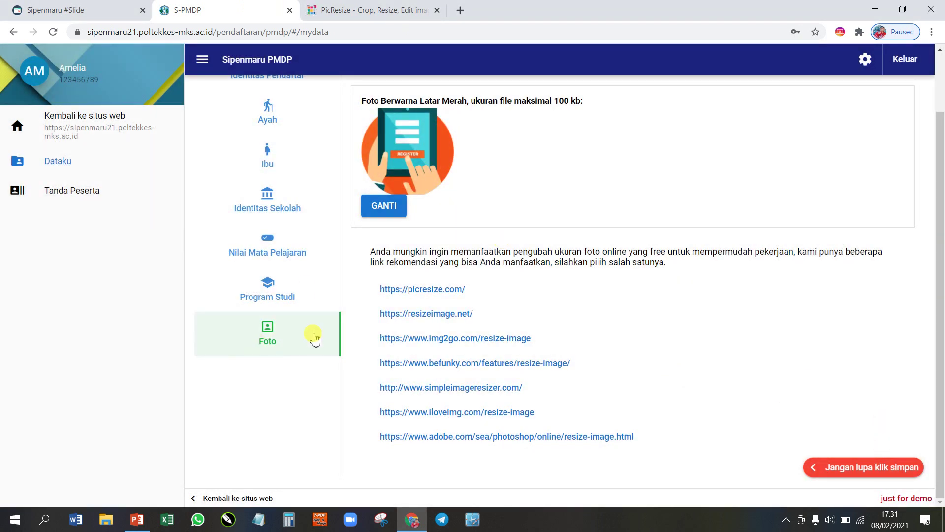
# Step: Browse up from Program Studi to Identitas Pendaftar, then down through each section to Foto
pyautogui.click(277, 287)
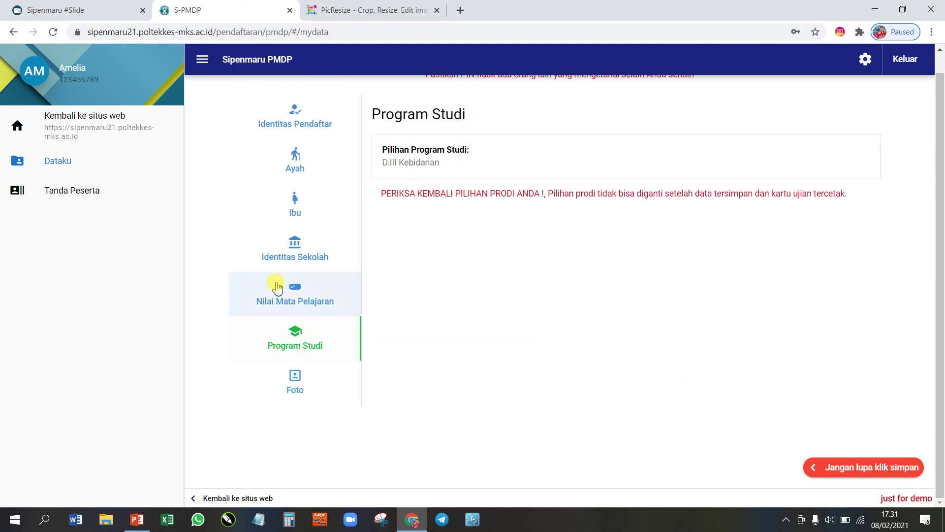
pyautogui.click(276, 256)
pyautogui.click(294, 213)
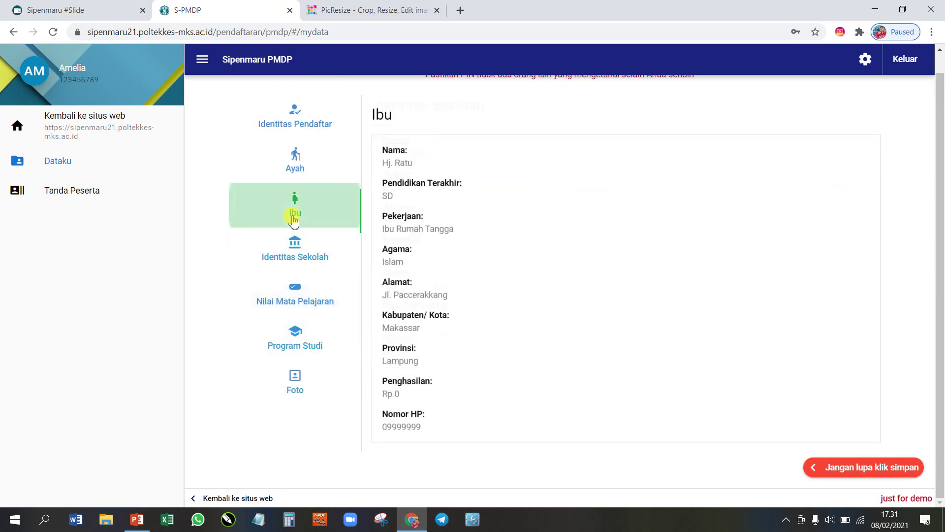
pyautogui.click(298, 166)
pyautogui.click(295, 122)
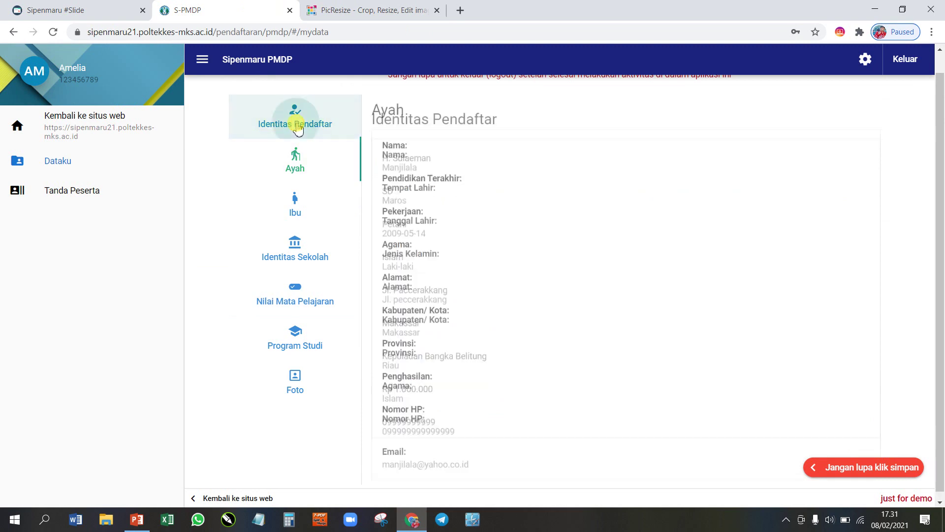
pyautogui.click(291, 167)
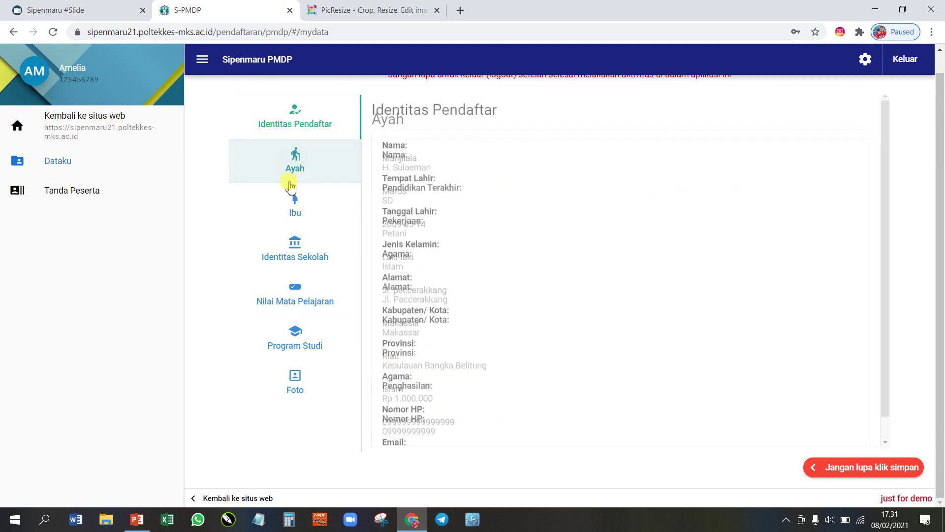
pyautogui.click(291, 199)
pyautogui.click(291, 238)
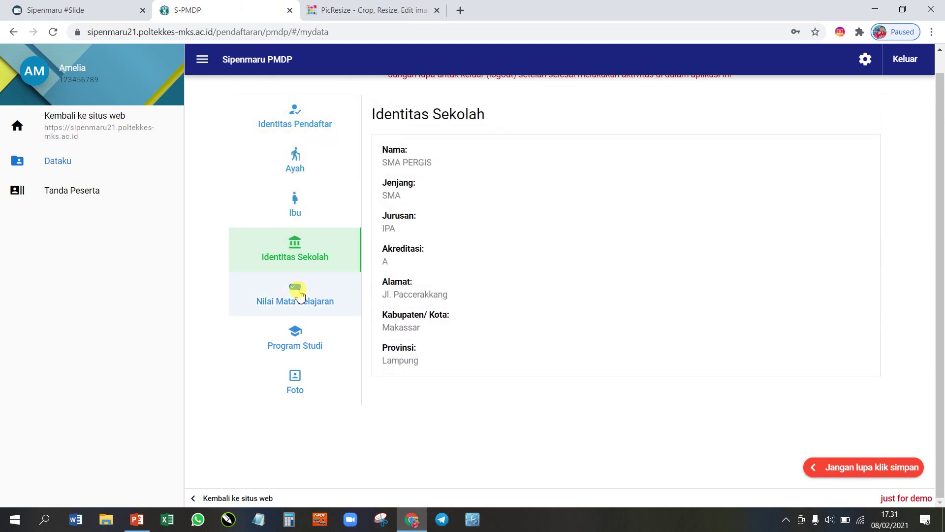
pyautogui.click(299, 299)
pyautogui.click(306, 341)
pyautogui.click(306, 382)
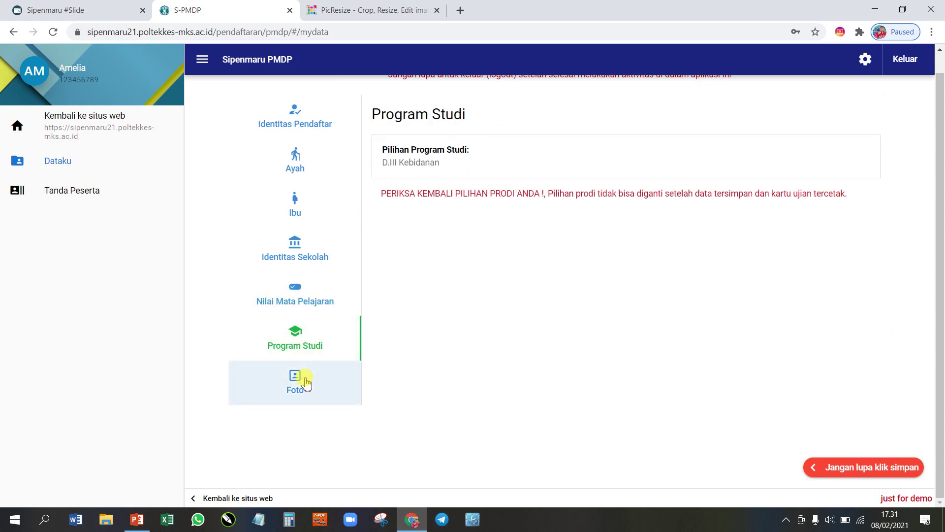
# Step: Review Program Studi, grades, school, Ibu, Ayah and Identitas Pendaftar again, ending on Foto
pyautogui.click(283, 337)
pyautogui.click(297, 286)
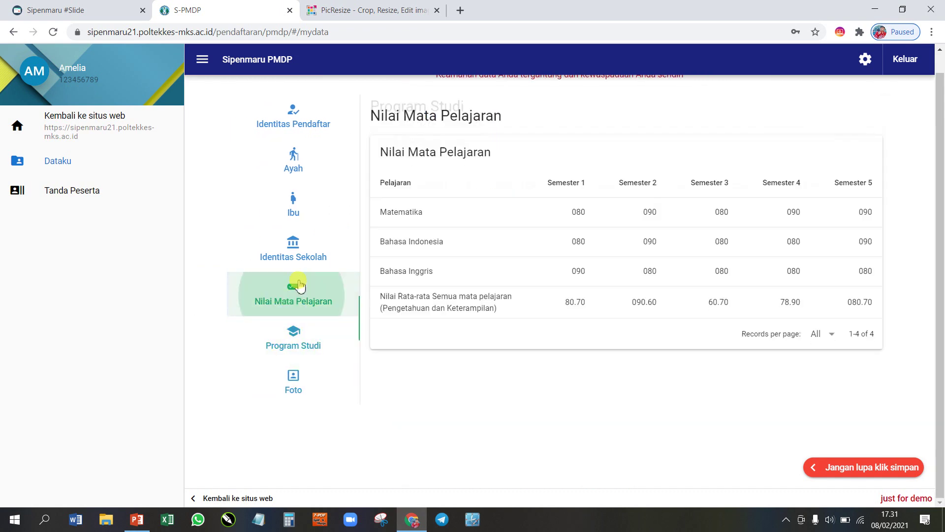
pyautogui.click(296, 243)
pyautogui.click(297, 197)
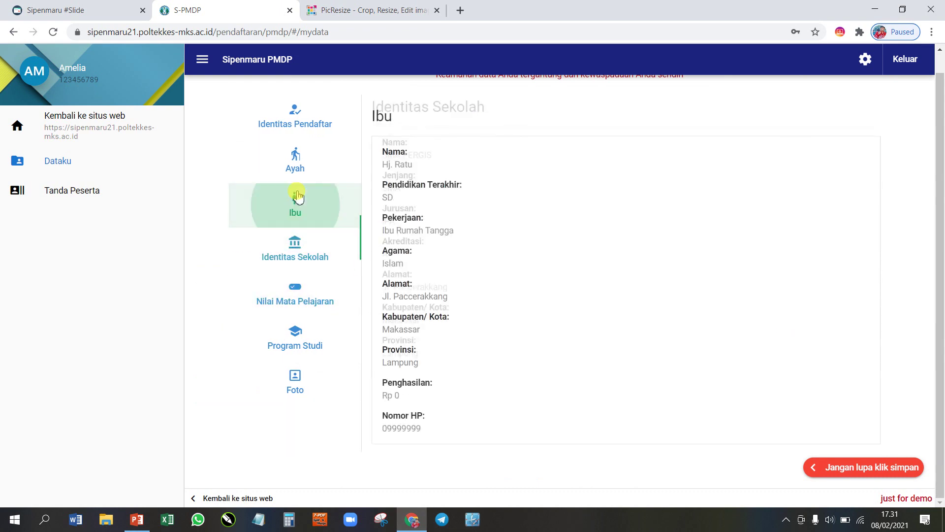
pyautogui.click(295, 163)
pyautogui.click(302, 122)
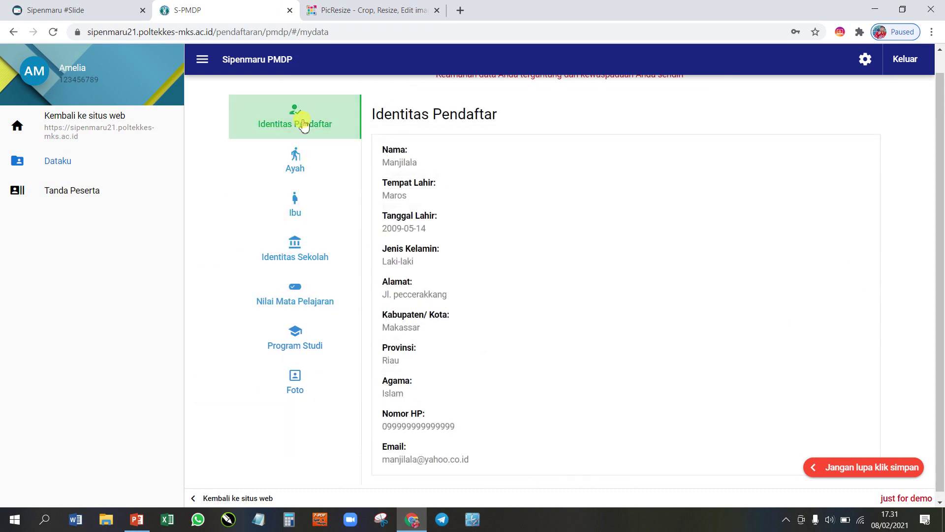
pyautogui.click(301, 390)
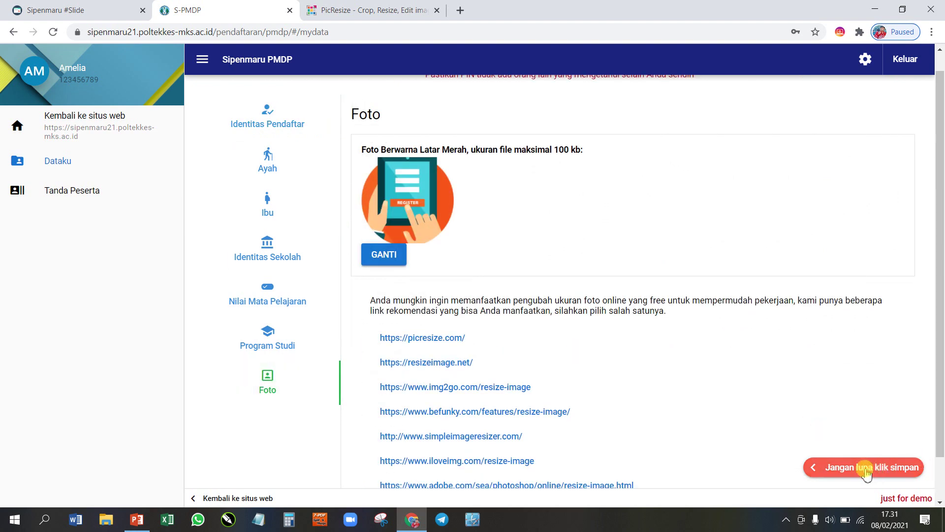
# Step: Start saving, cancel, and recheck the grades, school, parents and photo sections
pyautogui.click(890, 472)
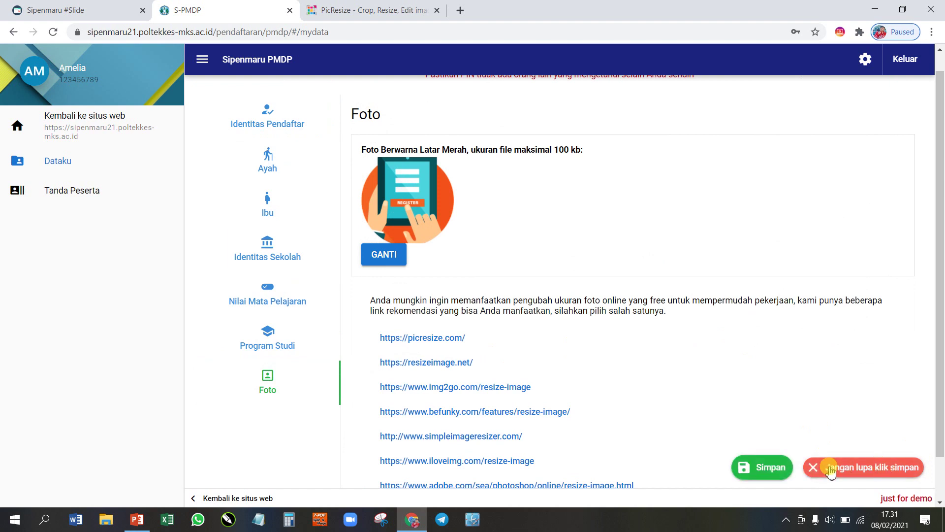
pyautogui.click(771, 468)
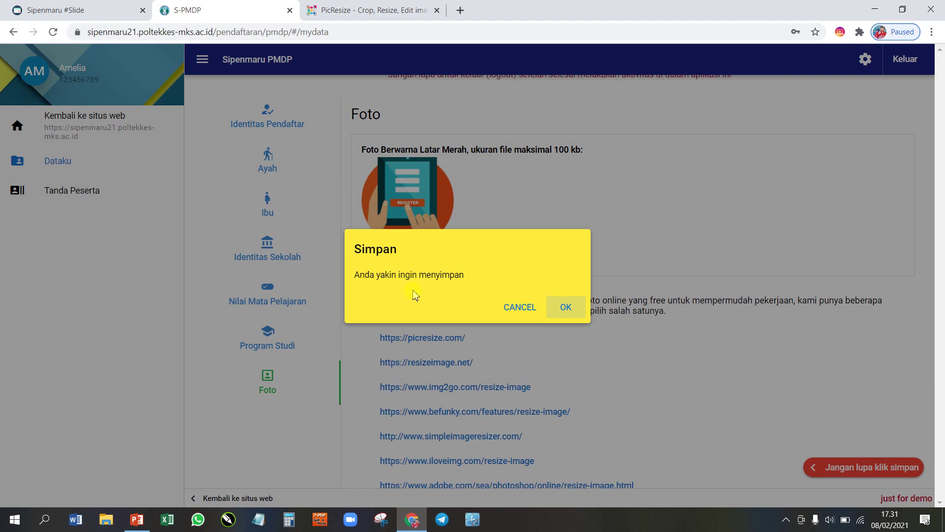
pyautogui.click(514, 301)
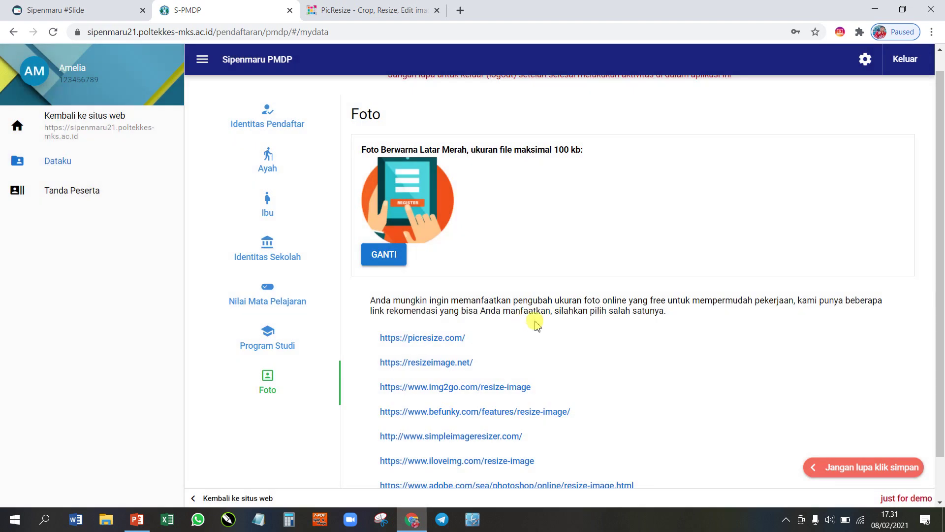
pyautogui.click(280, 300)
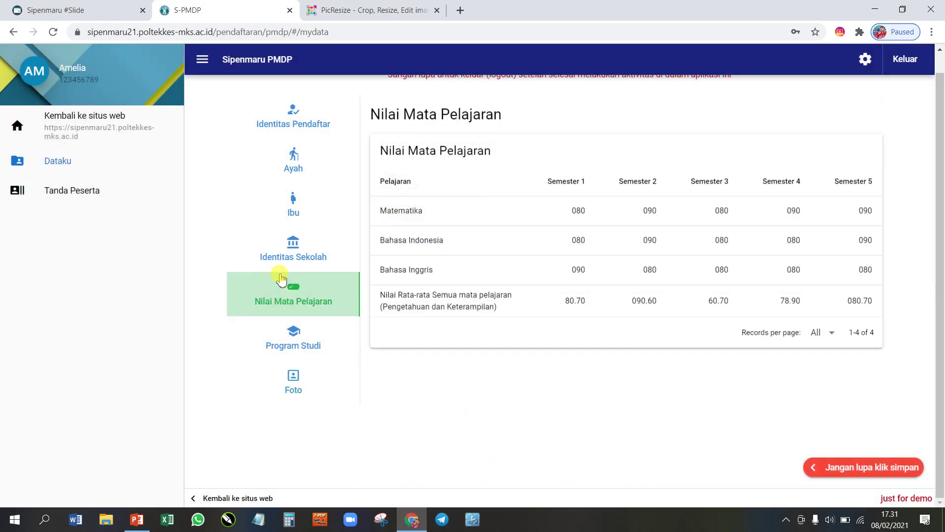
pyautogui.click(288, 249)
pyautogui.click(288, 217)
pyautogui.click(296, 165)
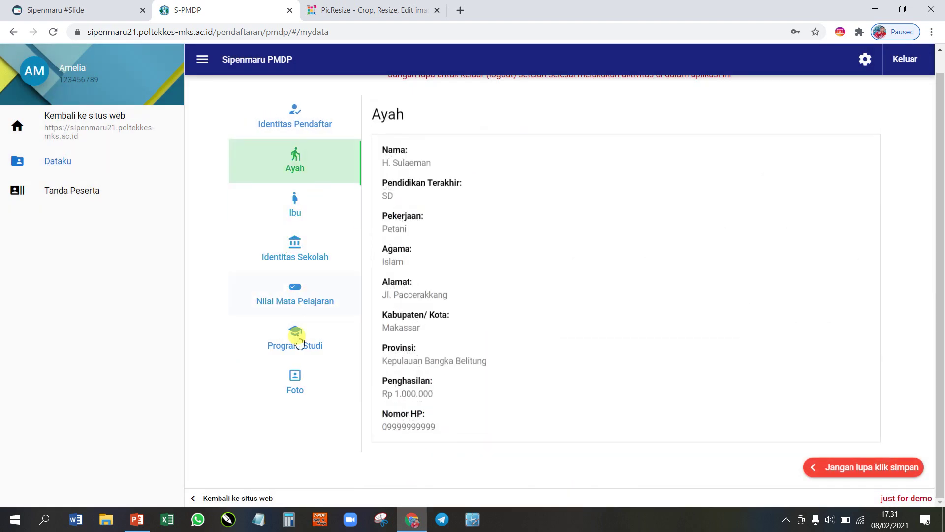
pyautogui.click(301, 384)
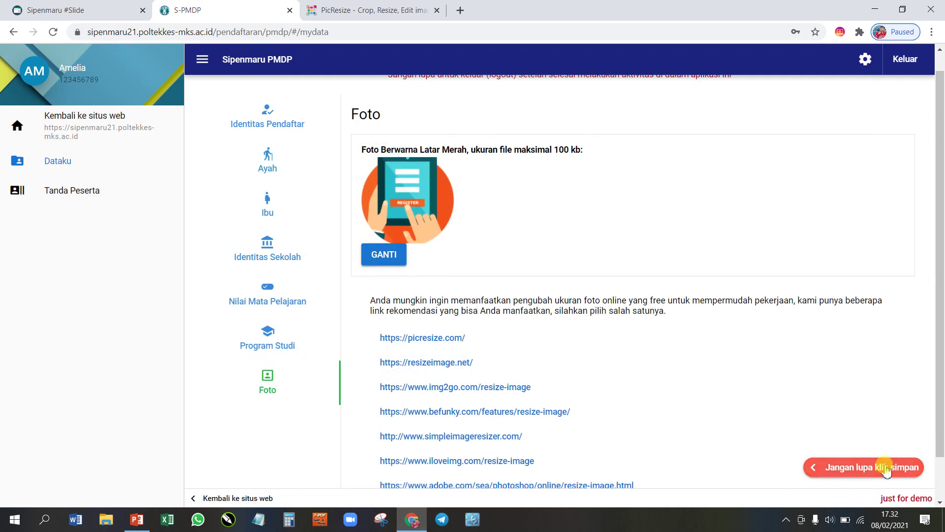
# Step: Save the applicant data with Simpan and confirm OK
pyautogui.click(901, 466)
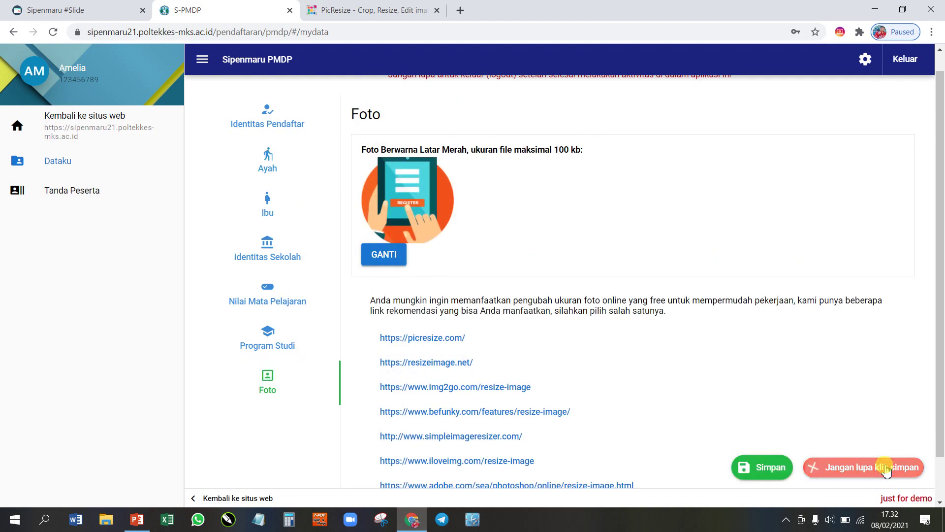
pyautogui.click(767, 470)
pyautogui.click(565, 308)
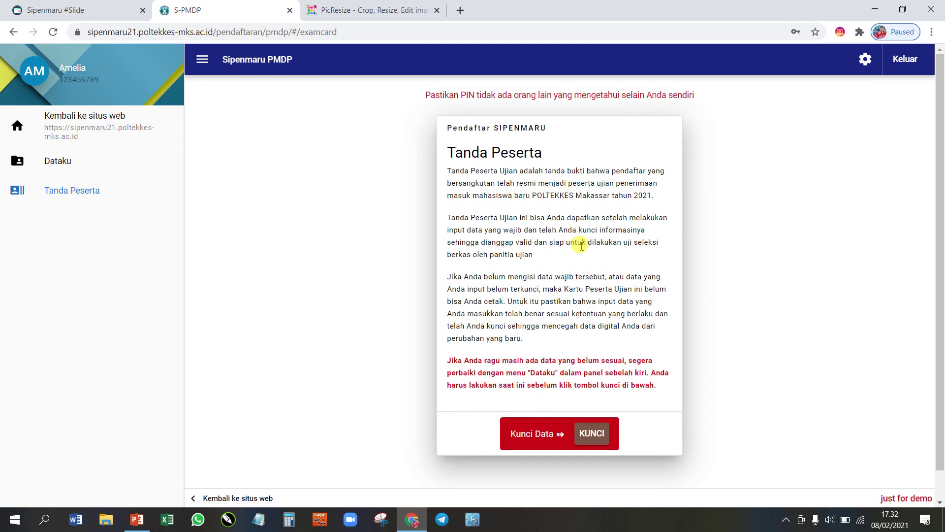
# Step: Lock the applicant data with KUNCI and confirm in the Kunci Data dialog
pyautogui.click(600, 436)
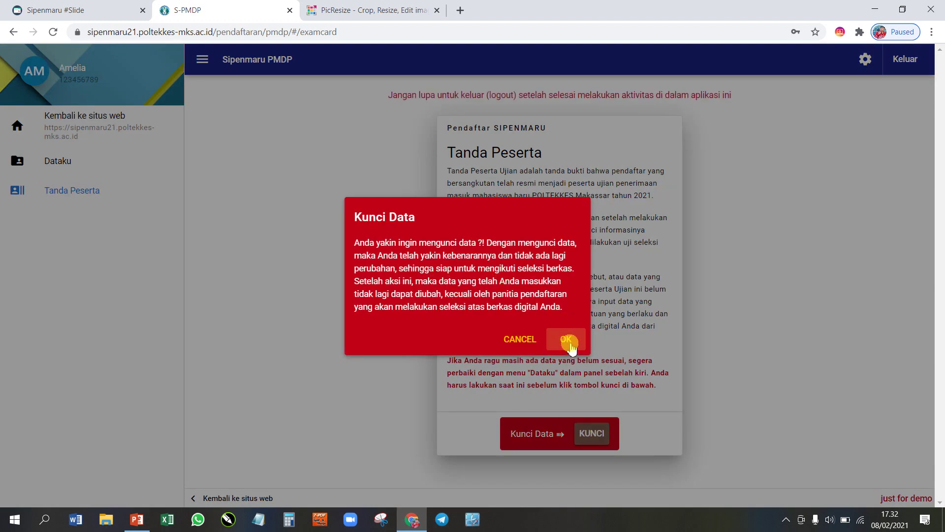
pyautogui.click(566, 340)
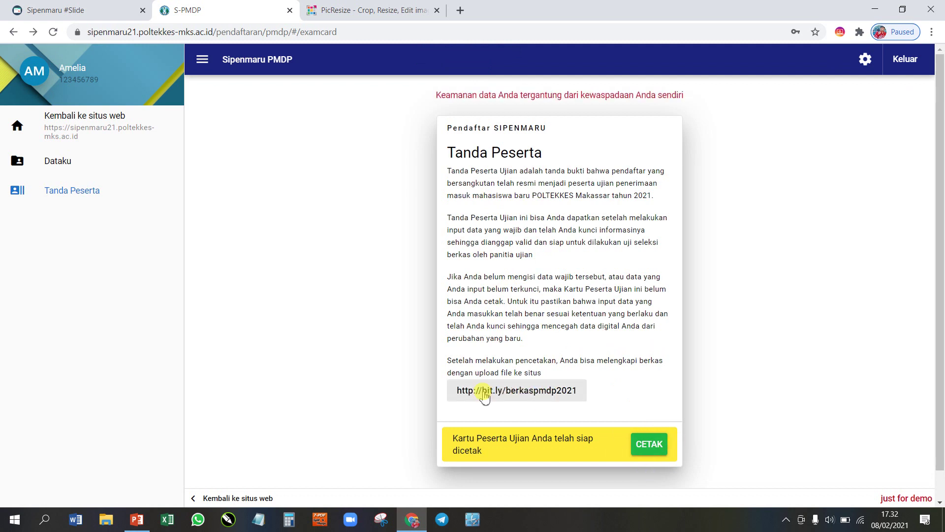
pyautogui.click(501, 395)
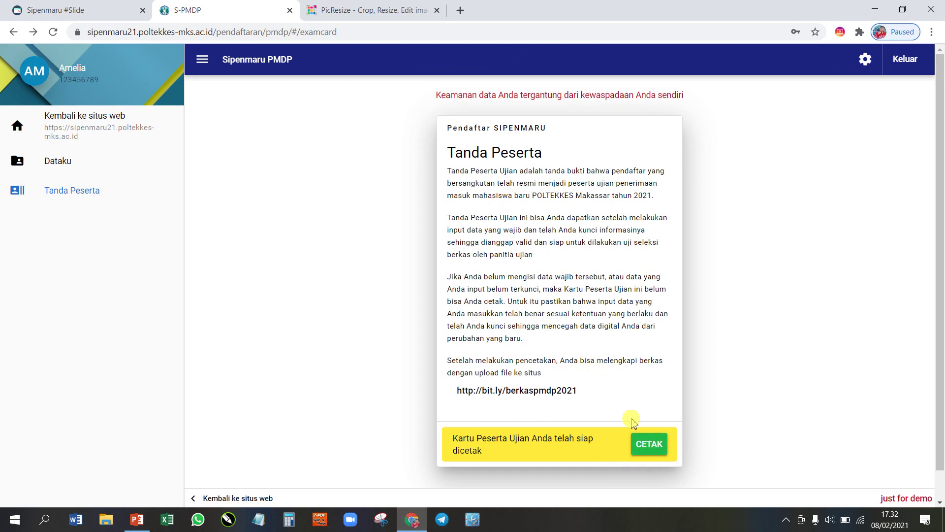
# Step: Open the printable Tanda Pendaftaran card, check the Save as PDF destination, and cancel printing
pyautogui.click(649, 446)
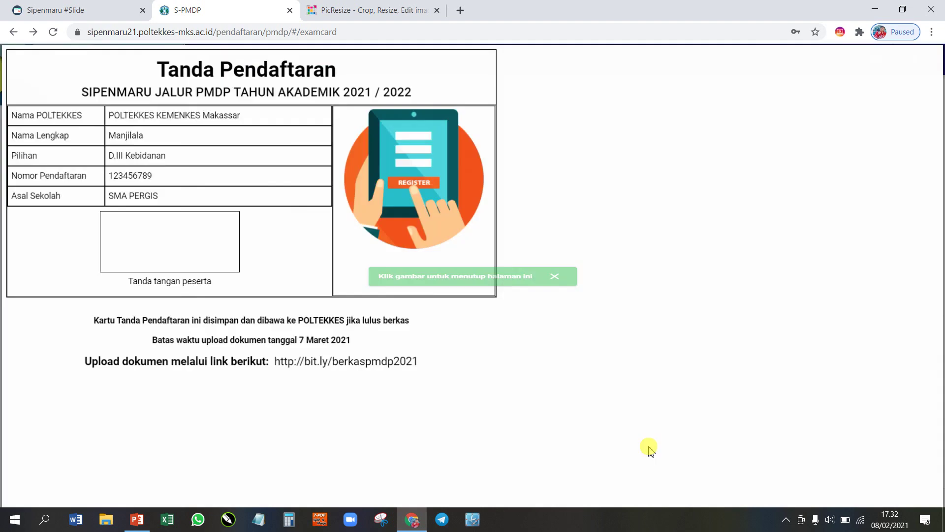
pyautogui.click(555, 277)
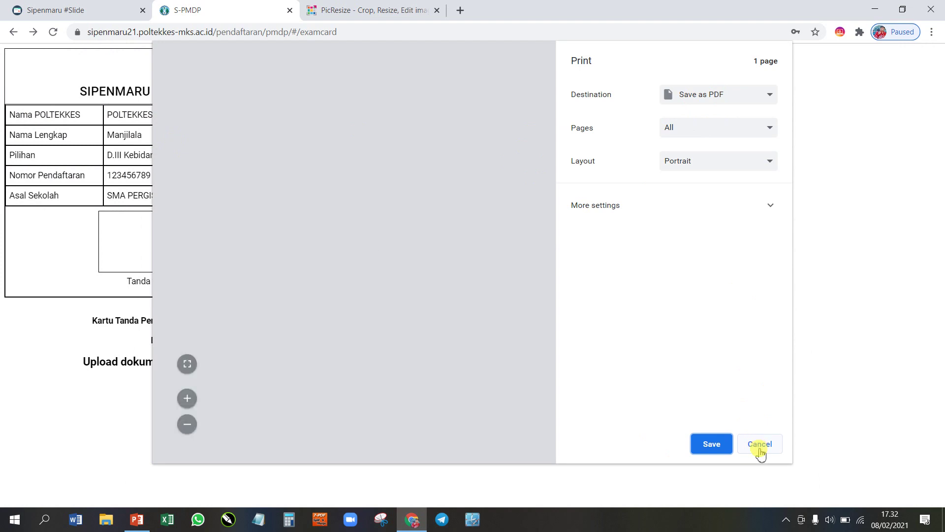
pyautogui.click(741, 98)
pyautogui.click(735, 131)
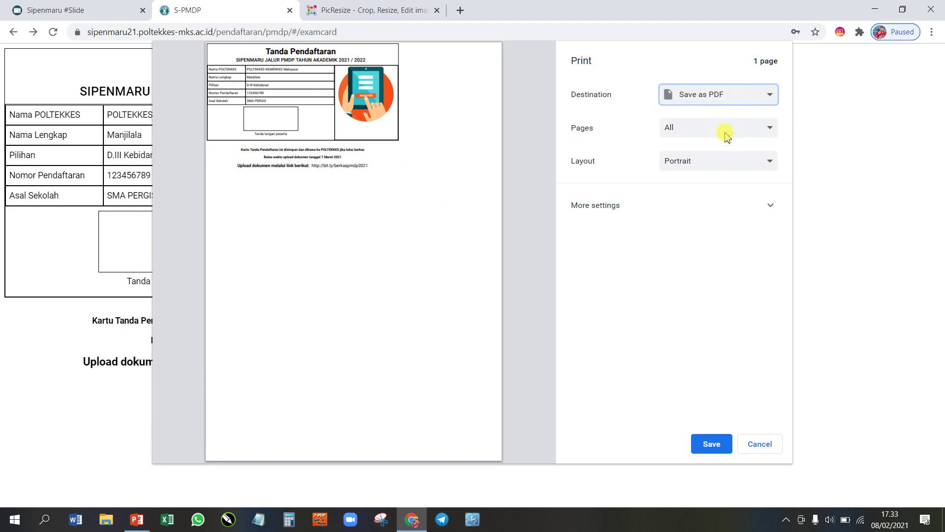
pyautogui.click(757, 443)
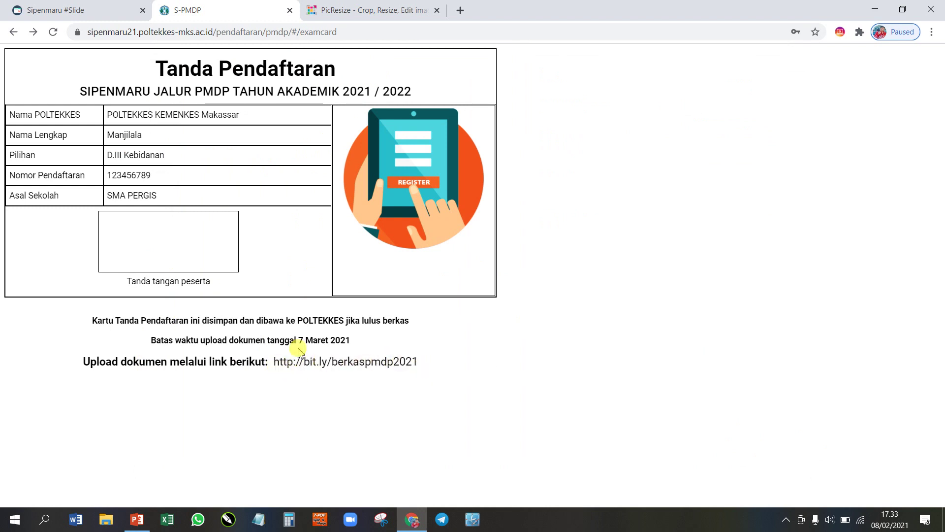
# Step: Expand Upload Berkas on the information page and select the card's bit.ly upload link
pyautogui.click(111, 17)
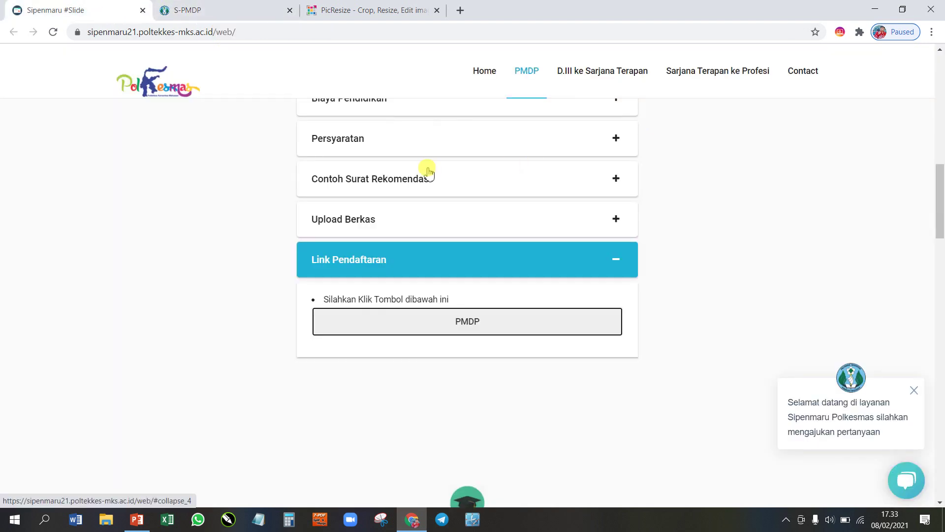
pyautogui.scroll(5, 428, 169)
pyautogui.scroll(-6, 429, 170)
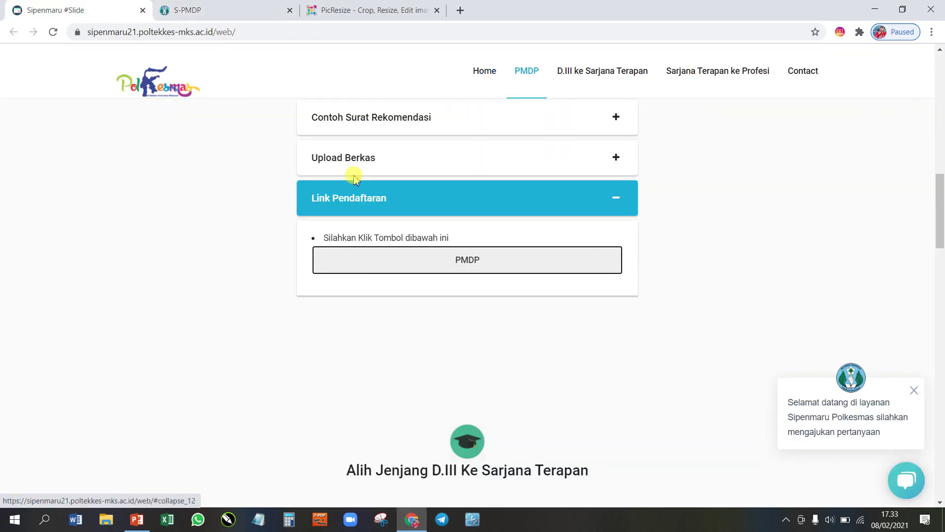
pyautogui.click(344, 158)
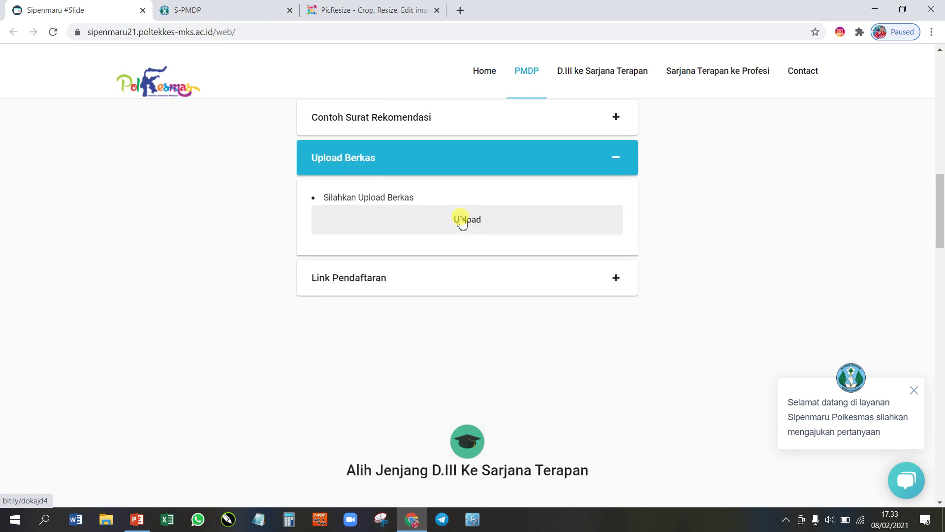
pyautogui.click(264, 8)
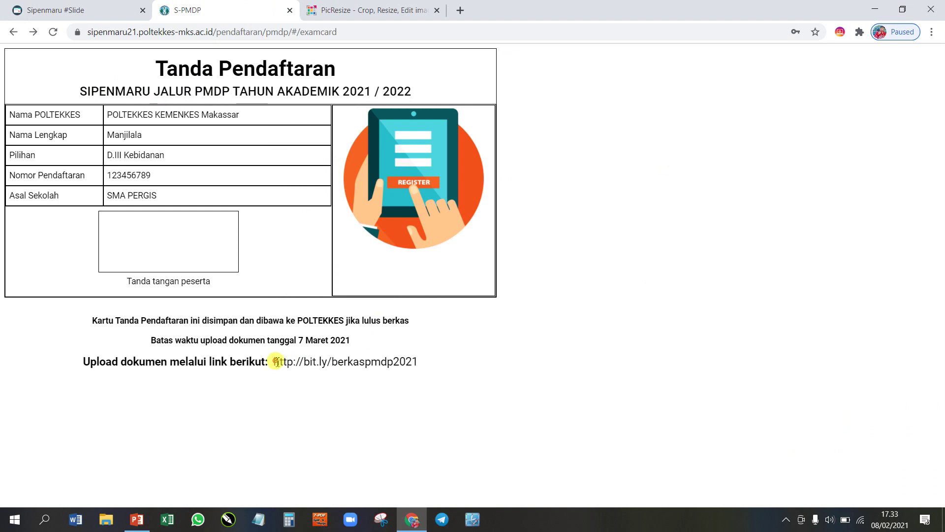
pyautogui.moveTo(272, 359); pyautogui.dragTo(421, 364)
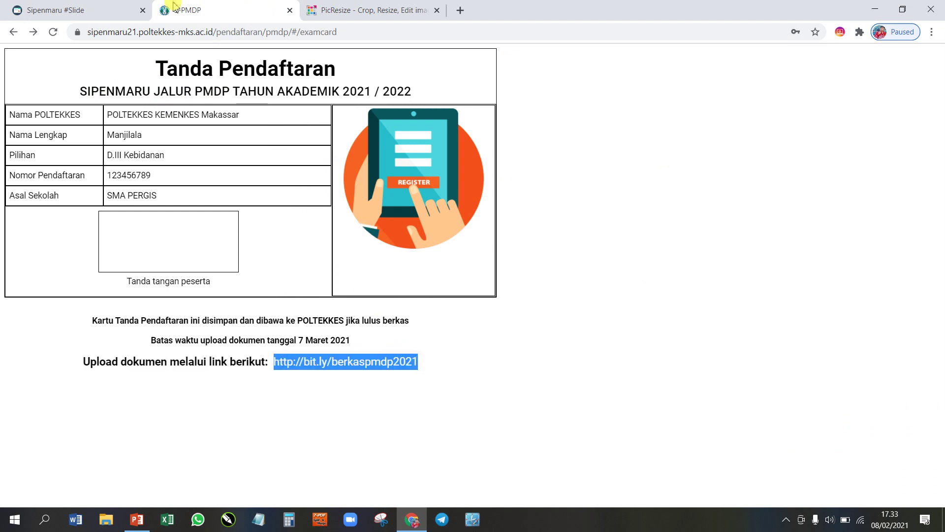
pyautogui.click(129, 9)
# Step: Open the document upload form and sign in with the applicant's saved Google account
pyautogui.click(484, 226)
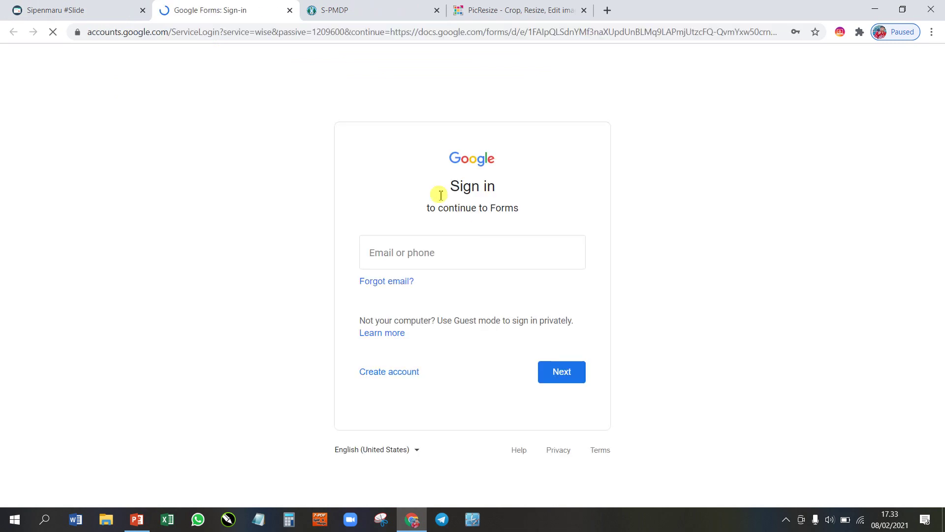
pyautogui.click(483, 251)
pyautogui.click(468, 320)
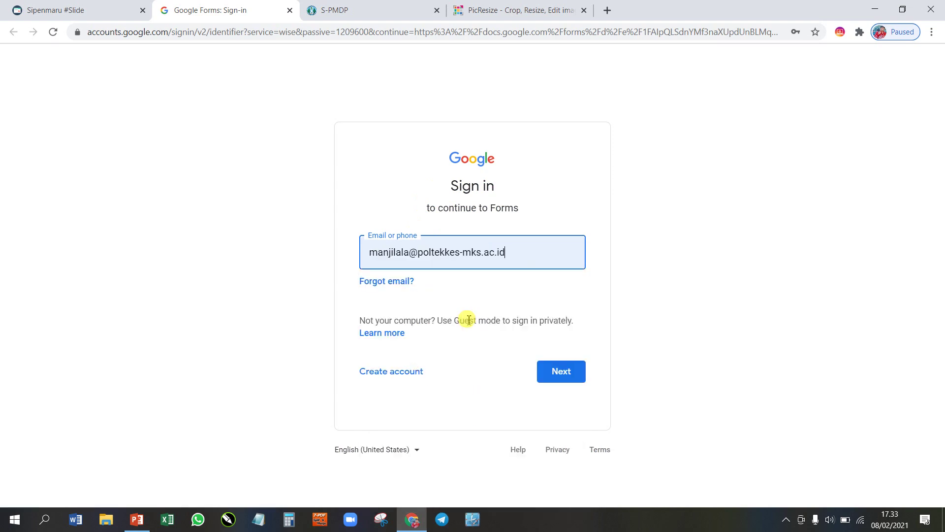
pyautogui.click(564, 376)
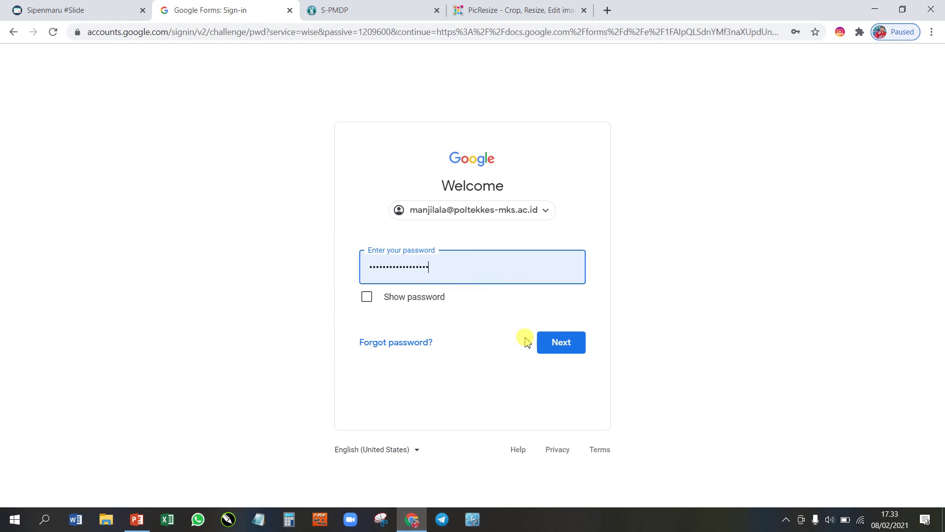
pyautogui.click(553, 345)
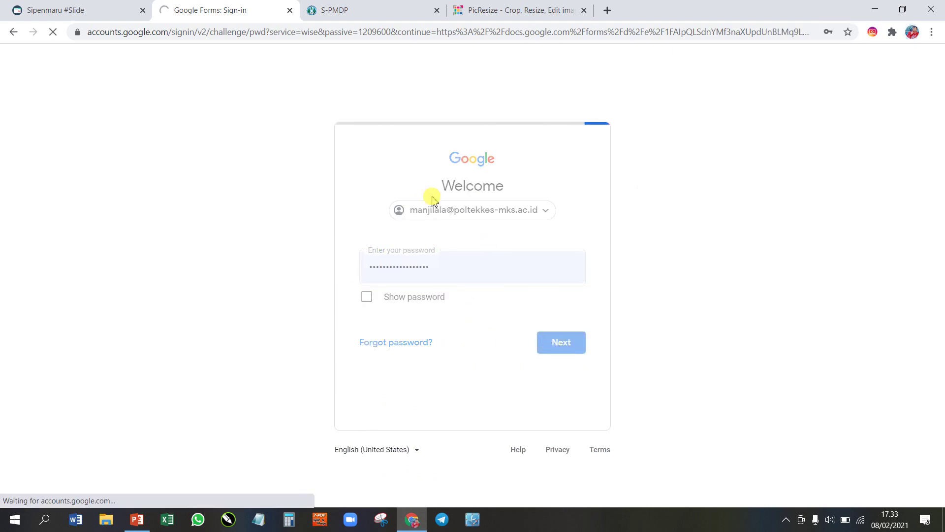
# Step: Submit the e-mail section to reach the empty IDENTITAS DIRI section
pyautogui.scroll(-3, 521, 251)
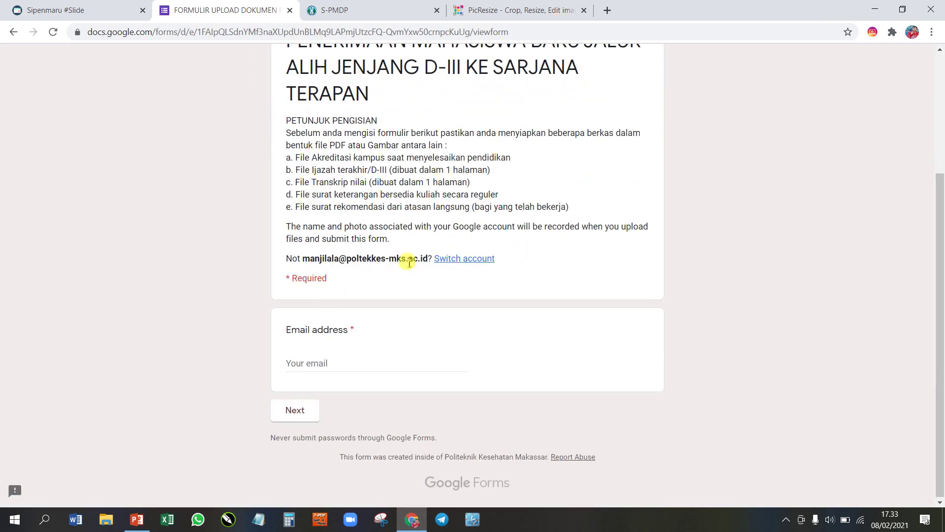
pyautogui.scroll(1, 411, 264)
pyautogui.scroll(-1, 359, 315)
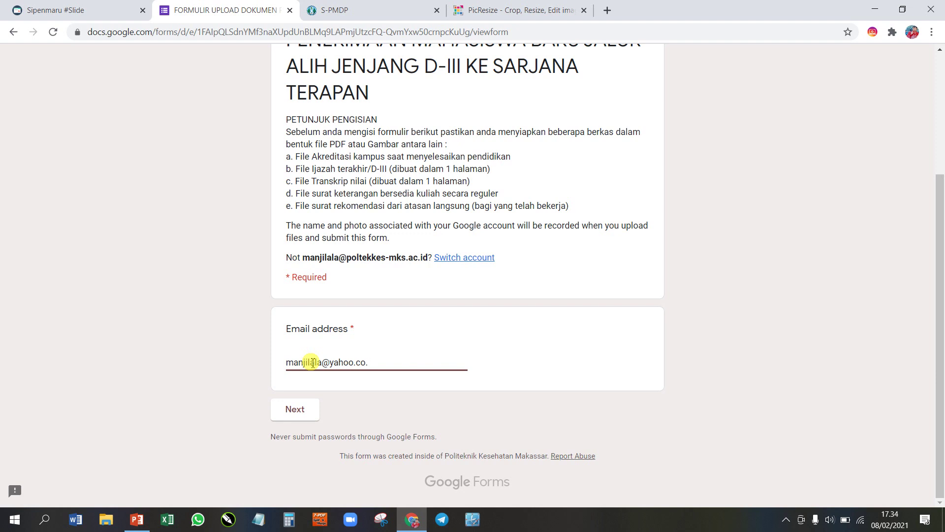
pyautogui.click(294, 410)
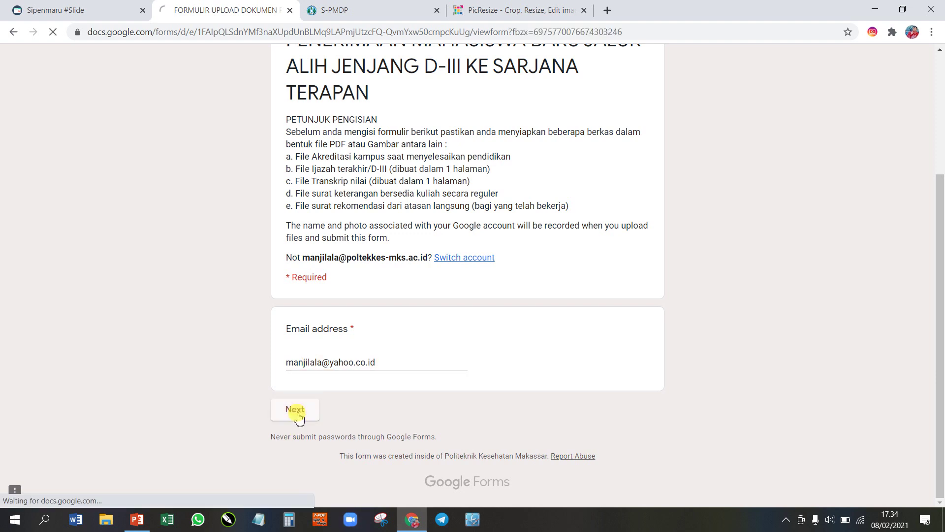
pyautogui.scroll(-6, 394, 289)
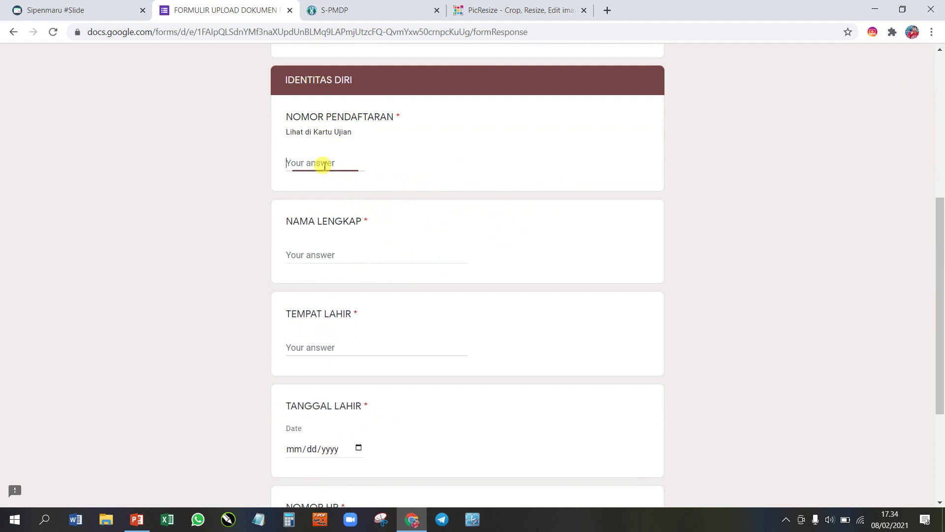
# Step: Select the registration number on the S-PMDP card, then start the NAMA LENGKAP answer
pyautogui.click(330, 10)
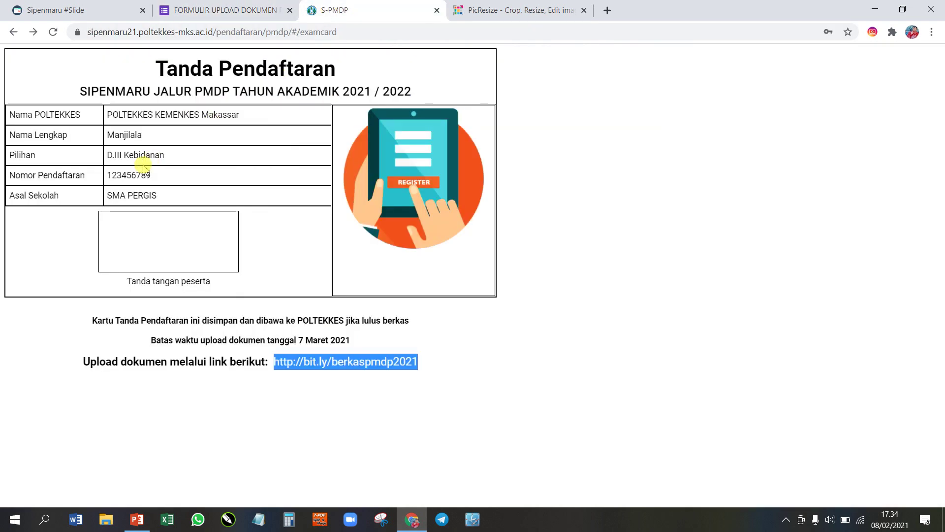
pyautogui.moveTo(152, 177); pyautogui.dragTo(106, 176)
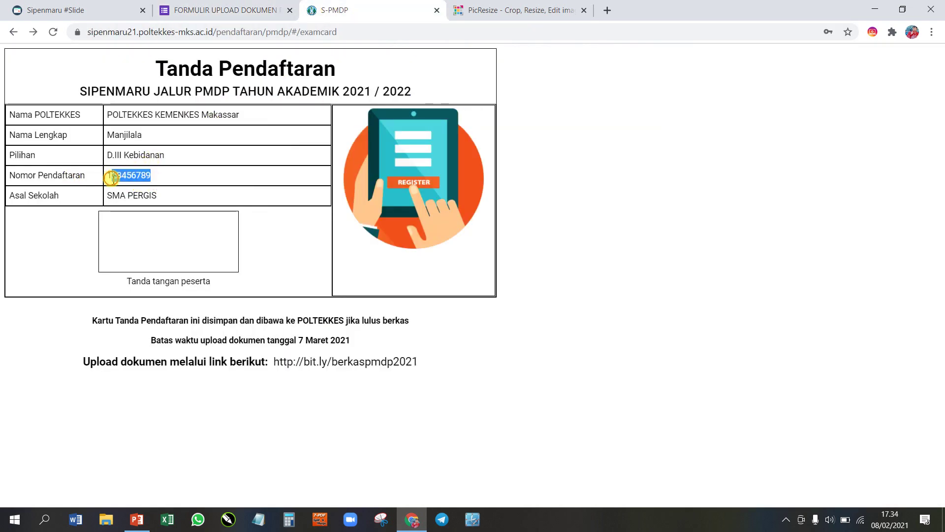
pyautogui.click(211, 10)
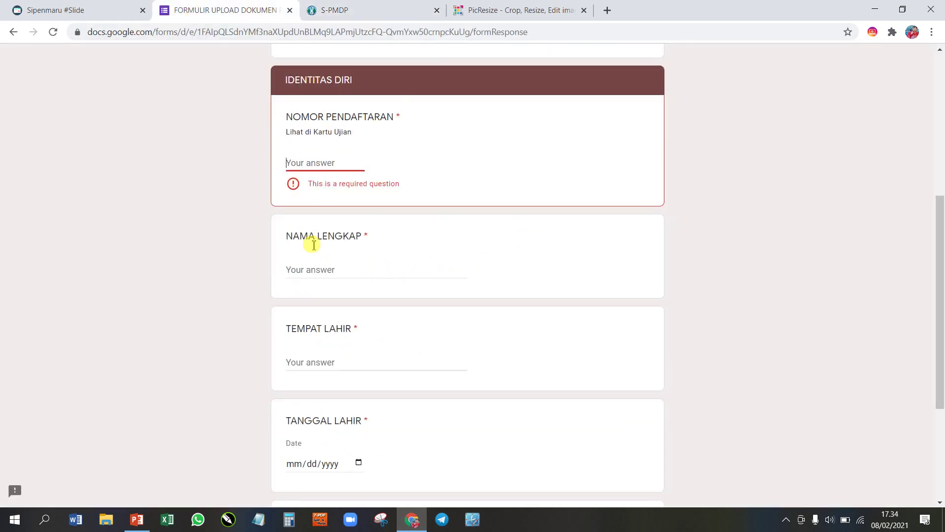
pyautogui.click(322, 274)
# Step: Bring the Sipenmaru site back to the front, with Upload Berkas expanded
pyautogui.scroll(-5, 310, 247)
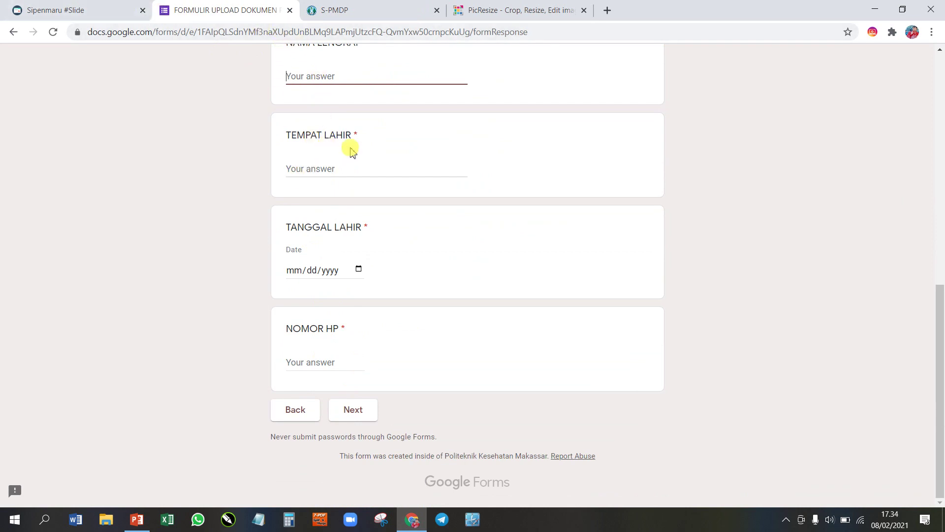
pyautogui.scroll(2, 337, 134)
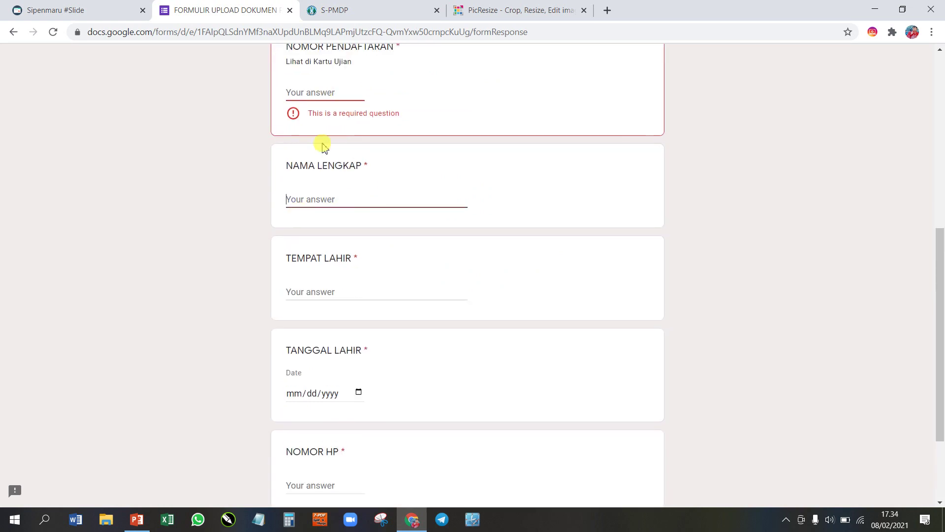
pyautogui.click(95, 6)
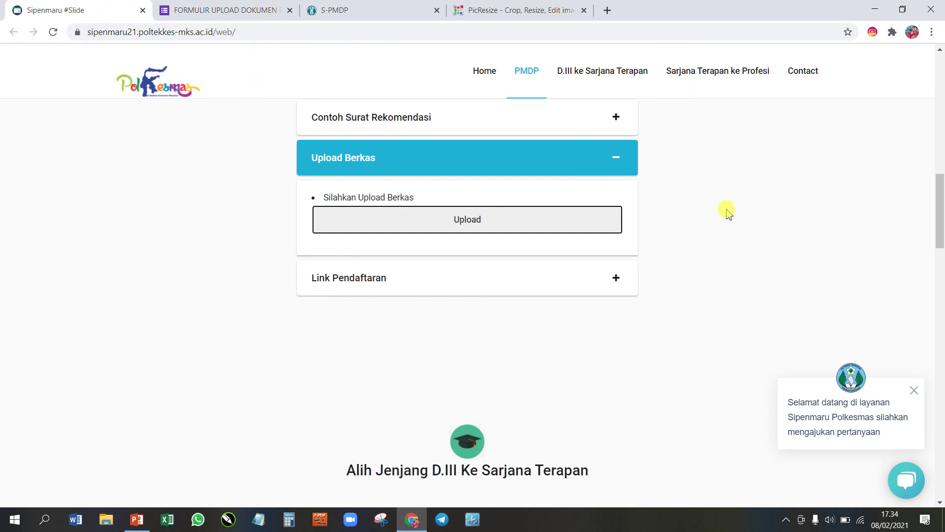
# Step: Browse the D.III and Profesi study-program sections of the Sipenmaru site
pyautogui.scroll(-10, 727, 211)
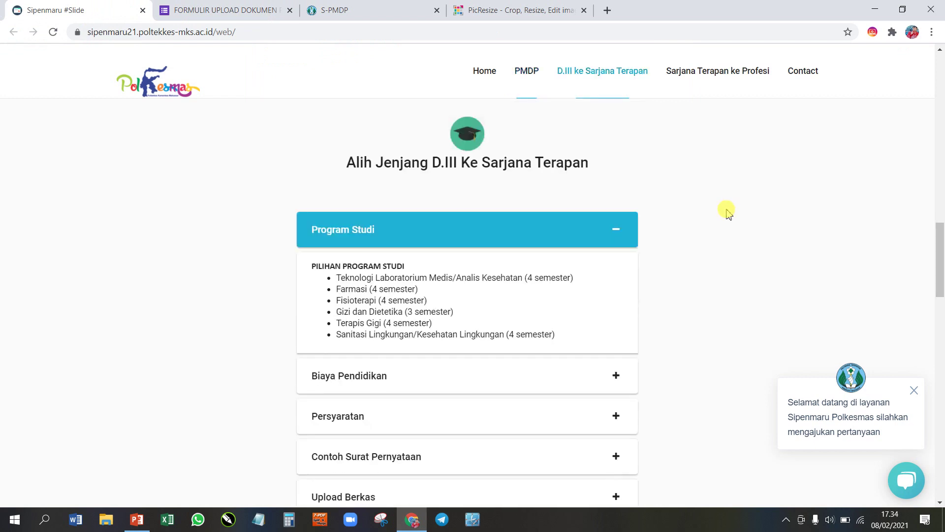
pyautogui.scroll(4, 506, 214)
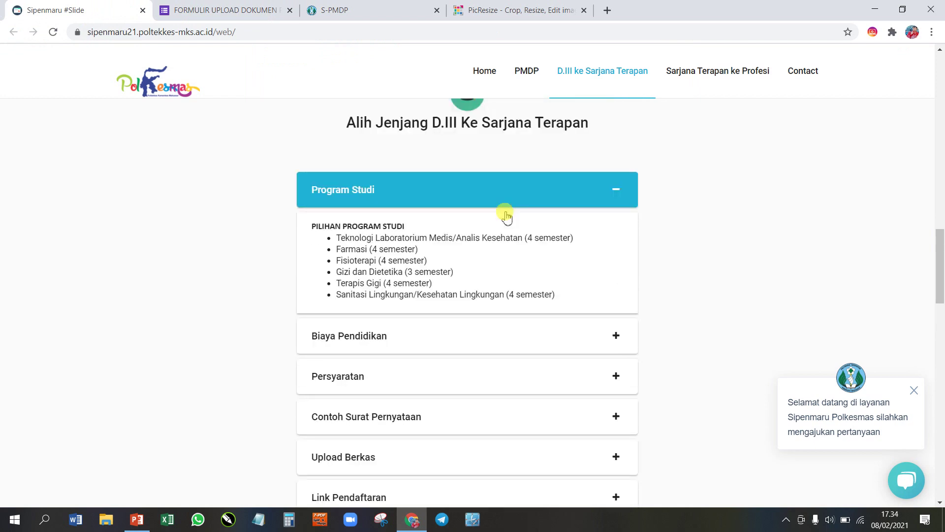
pyautogui.scroll(-3, 477, 215)
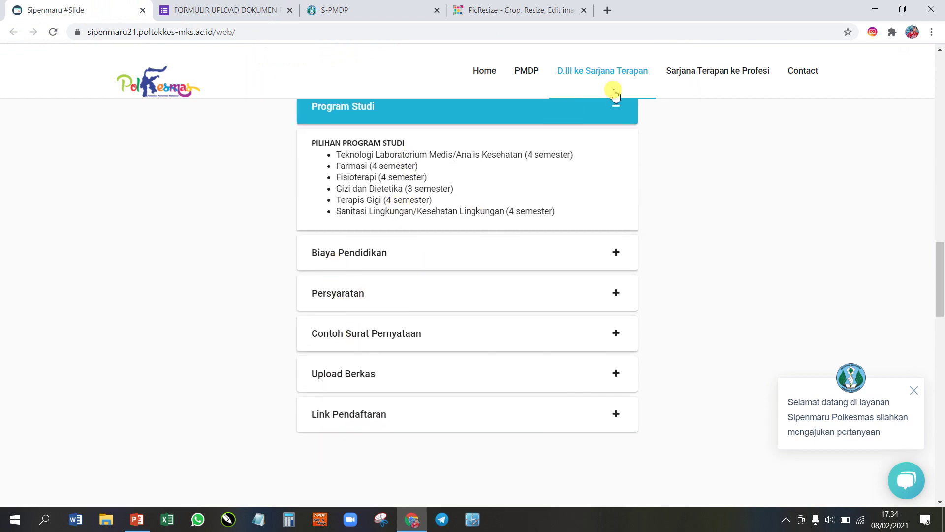
pyautogui.scroll(-6, 408, 281)
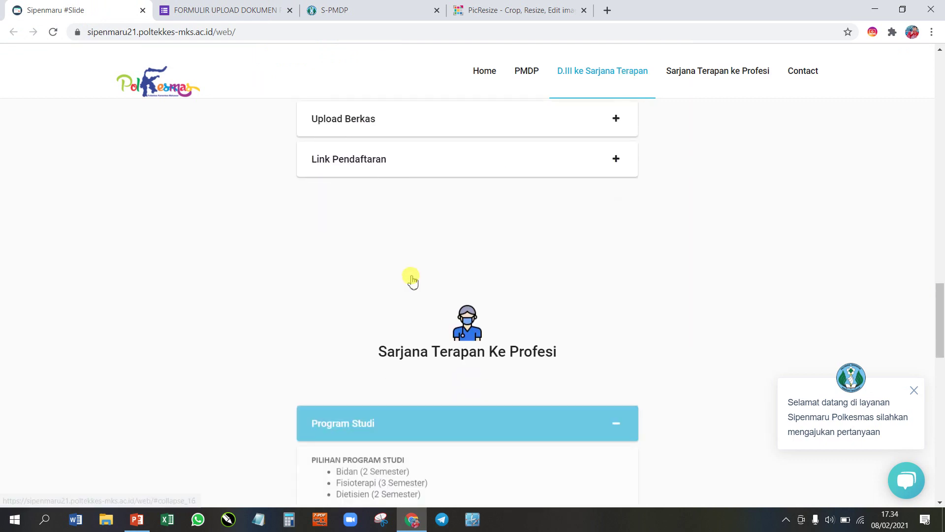
pyautogui.scroll(-5, 411, 279)
pyautogui.scroll(3, 412, 278)
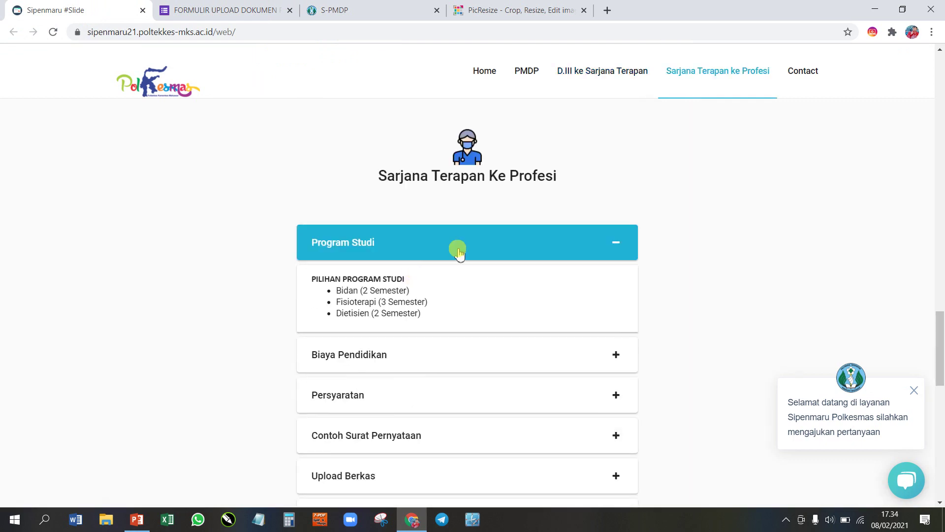
pyautogui.scroll(-1, 468, 244)
pyautogui.scroll(-1, 480, 239)
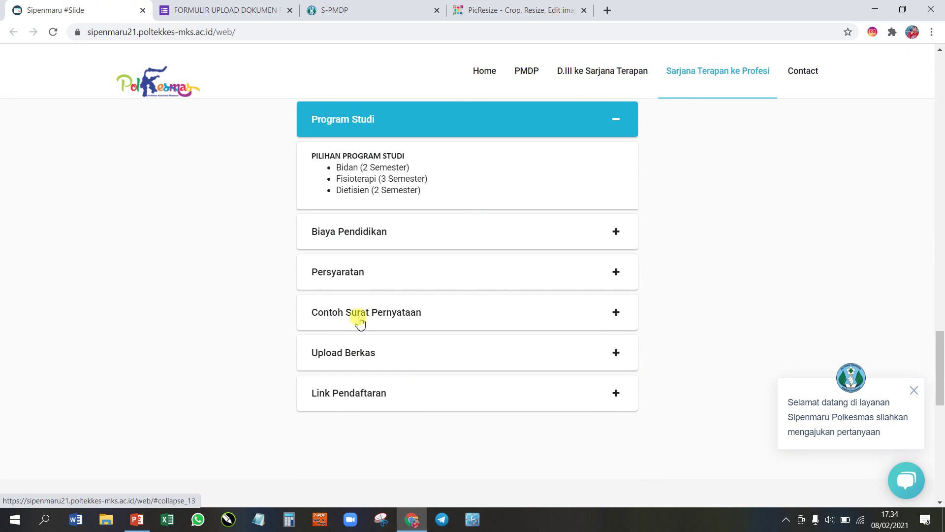
pyautogui.scroll(6, 460, 268)
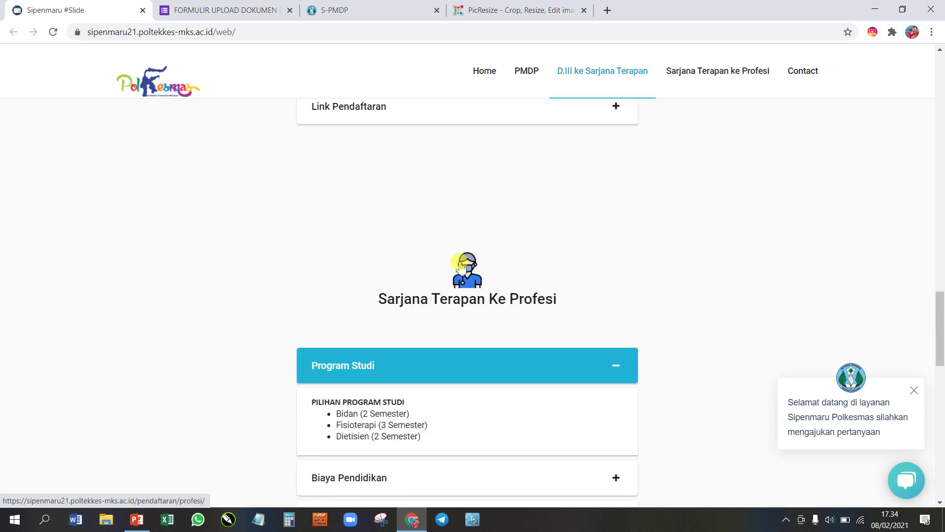
pyautogui.scroll(4, 460, 265)
# Step: View the Contact section, then return to the top welcome banner with its social links
pyautogui.click(801, 72)
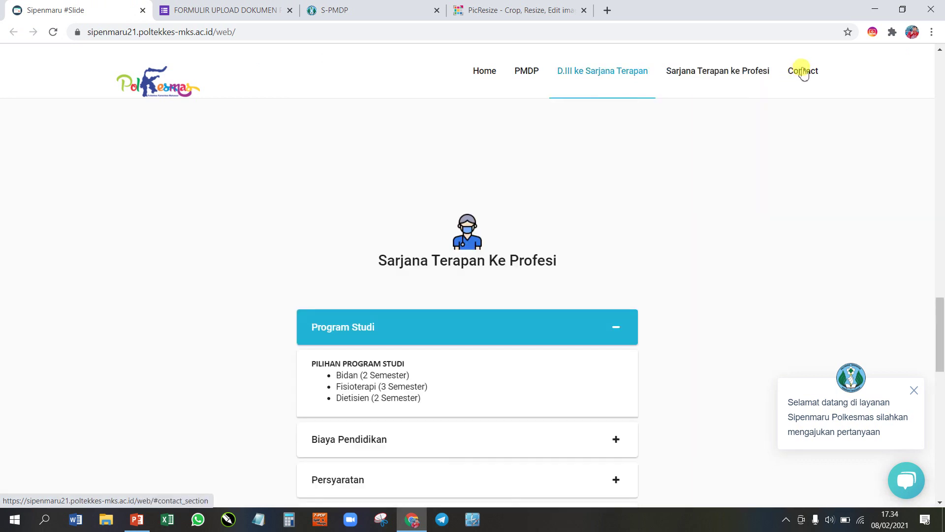
pyautogui.scroll(-3, 500, 249)
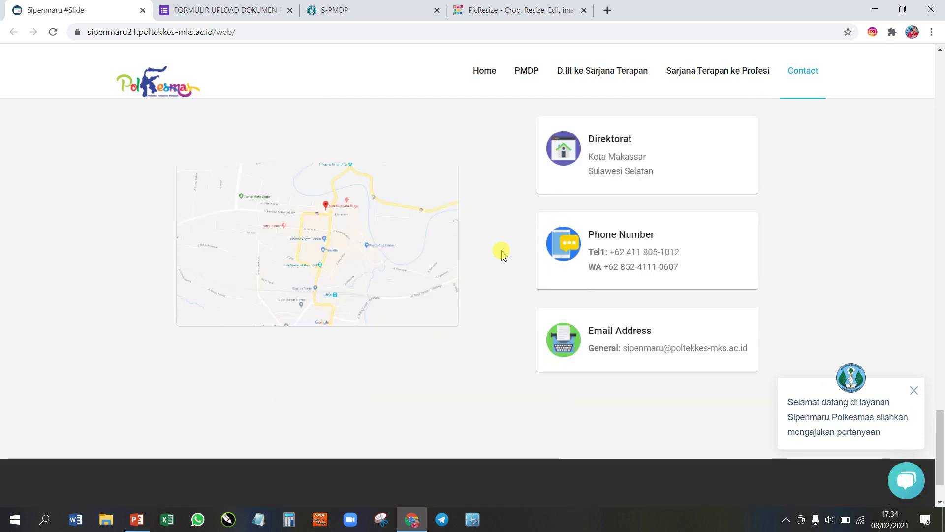
pyautogui.scroll(3, 499, 262)
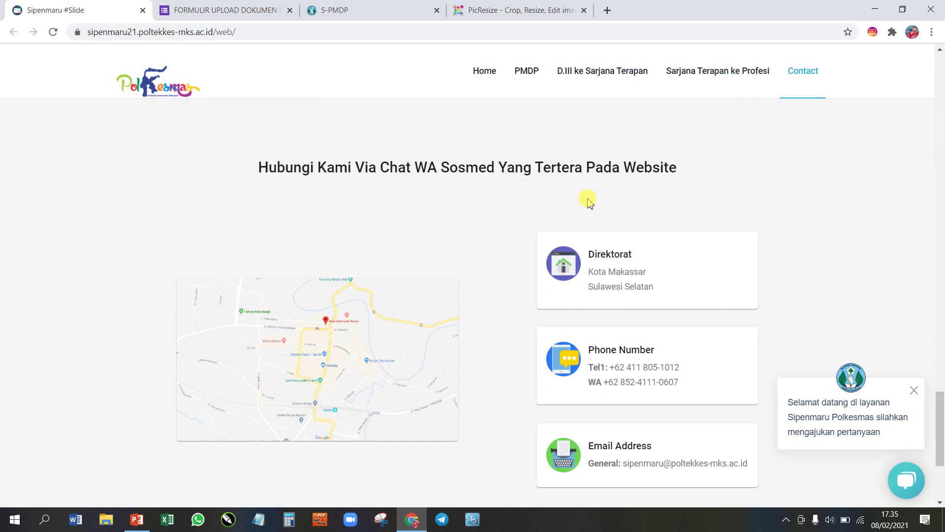
pyautogui.scroll(10, 551, 215)
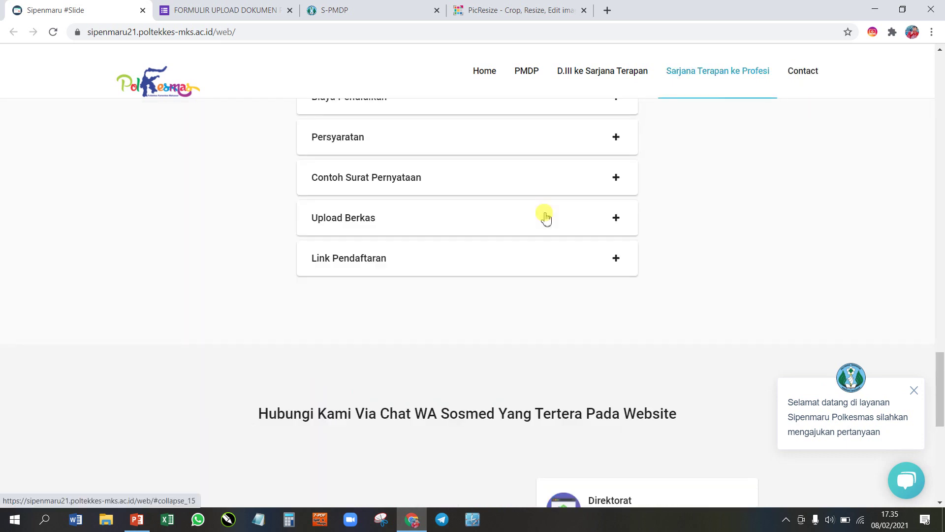
pyautogui.scroll(6, 548, 217)
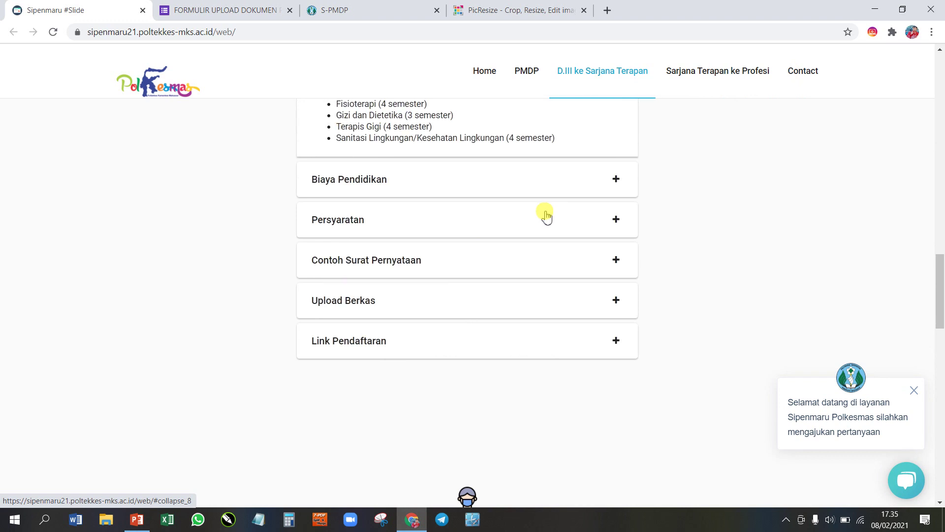
pyautogui.scroll(15, 547, 216)
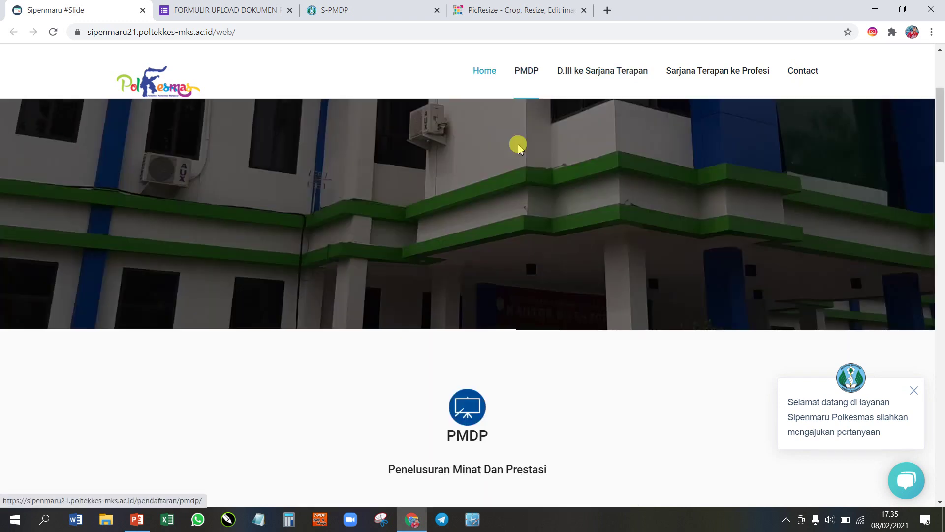
pyautogui.scroll(5, 519, 146)
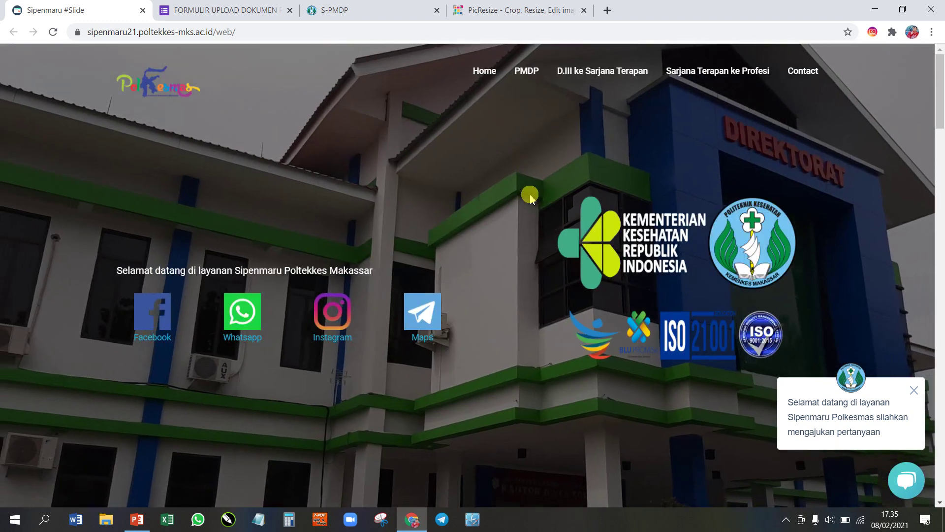